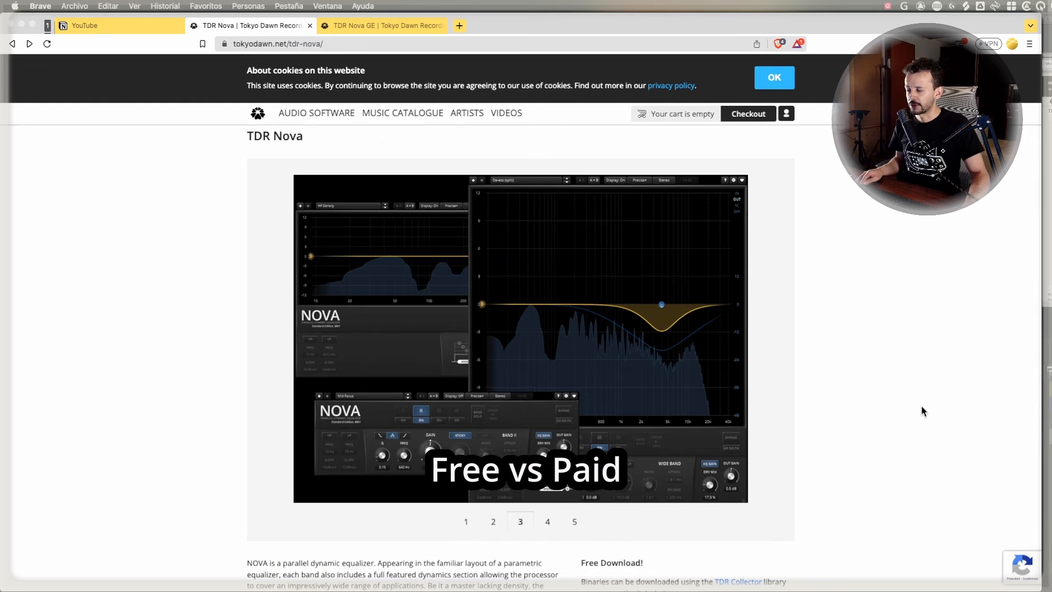
# Read the TDR Nova GE product page, highlighting the sentence about the "Smart Operation" panel and its spectral matching and resonance removal
pyautogui.hotkey('ctrl', 'Tab')
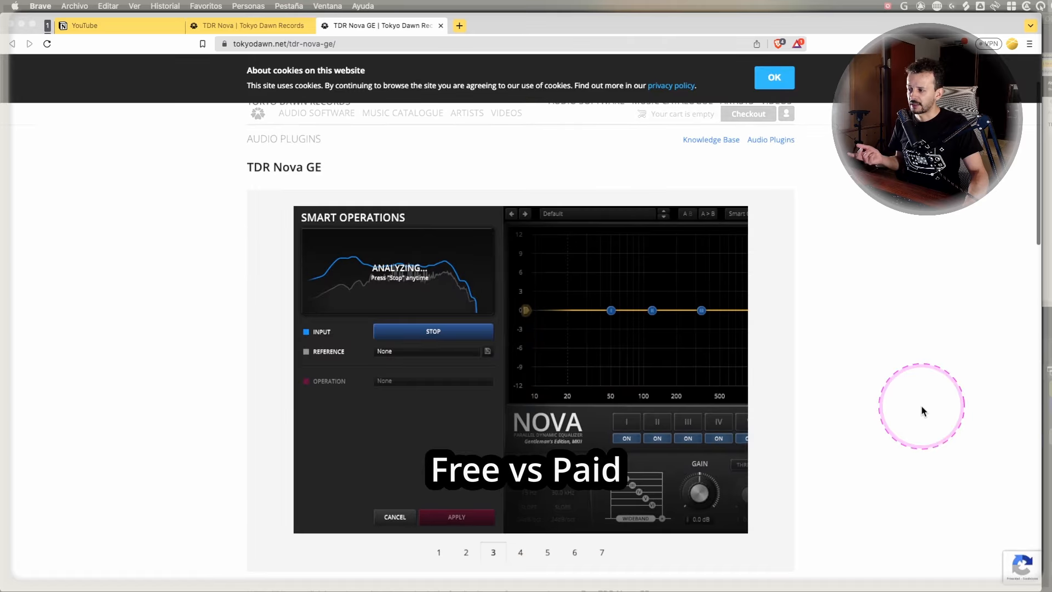
pyautogui.scroll(-10, 921, 405)
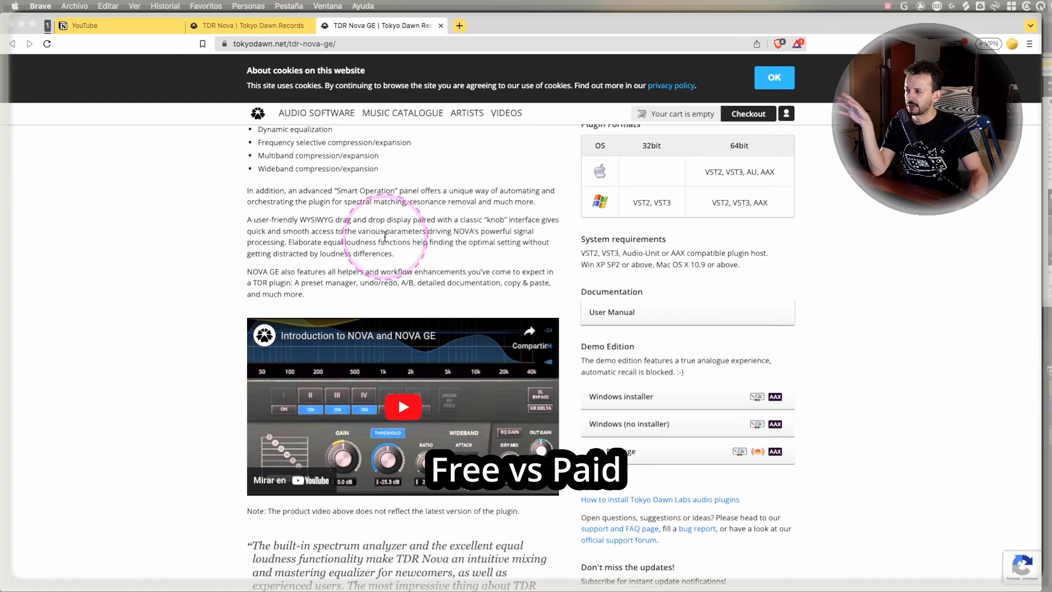
pyautogui.moveTo(329, 191); pyautogui.dragTo(409, 202)
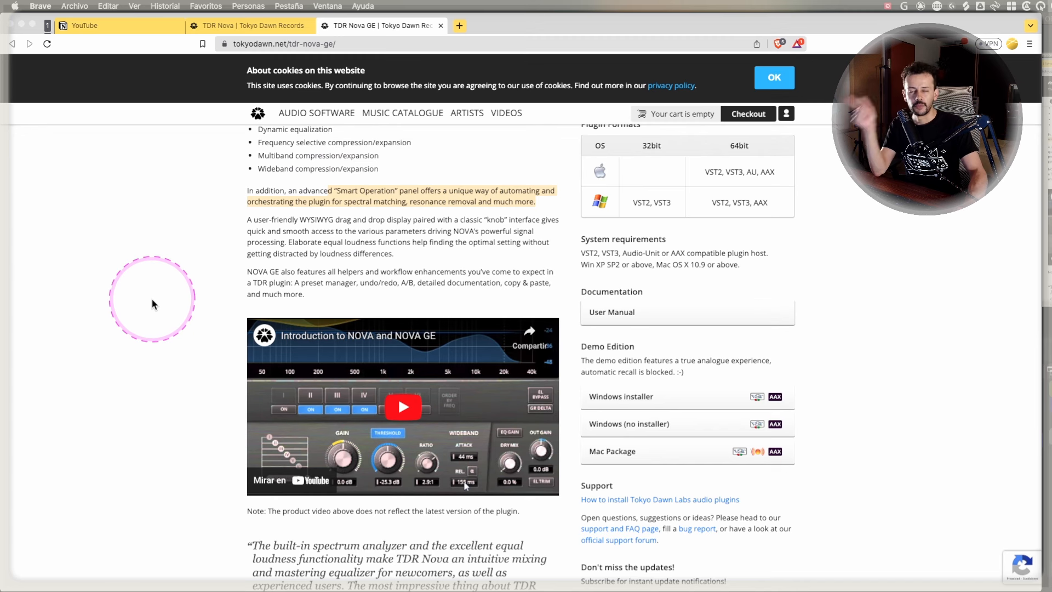
pyautogui.scroll(5, 153, 303)
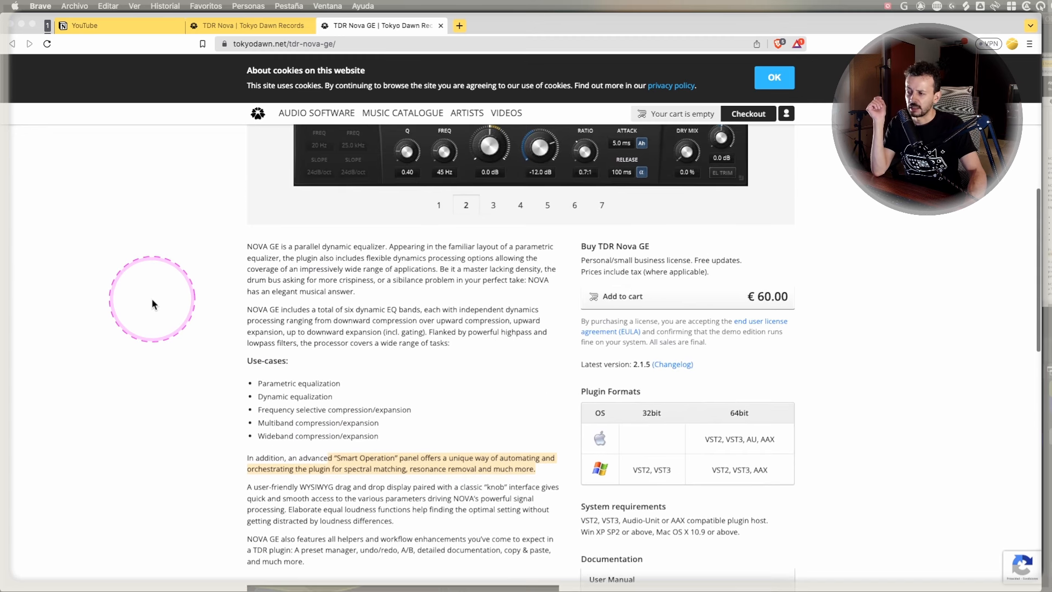
pyautogui.scroll(5, 91, 417)
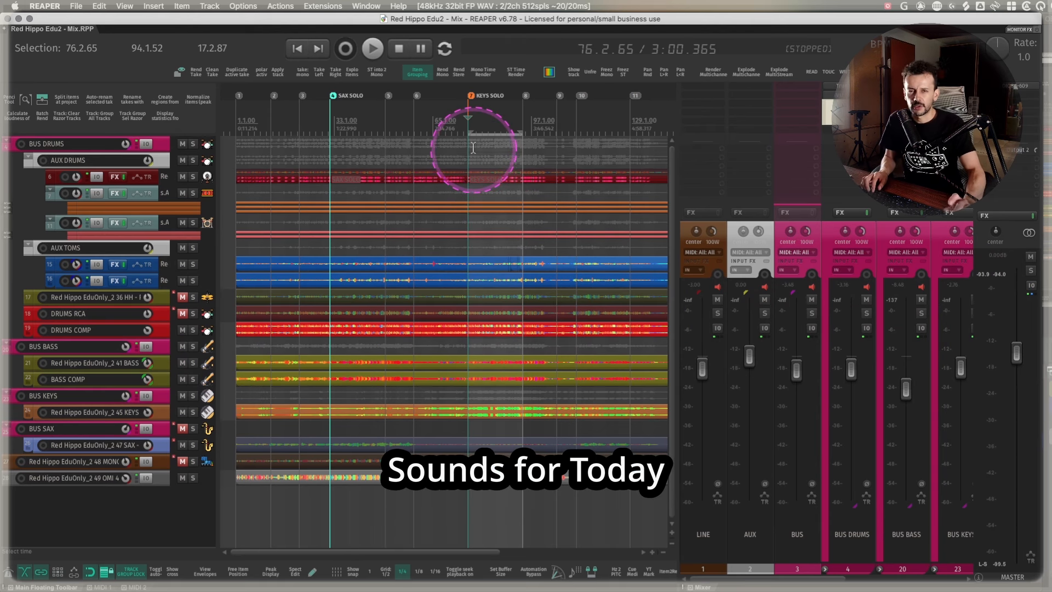
# Select and play the song section between markers 10 and 11 in REAPER, and widen the mixer area
pyautogui.doubleClick(584, 150)
pyautogui.press('space')
pyautogui.scroll(8, 606, 188)
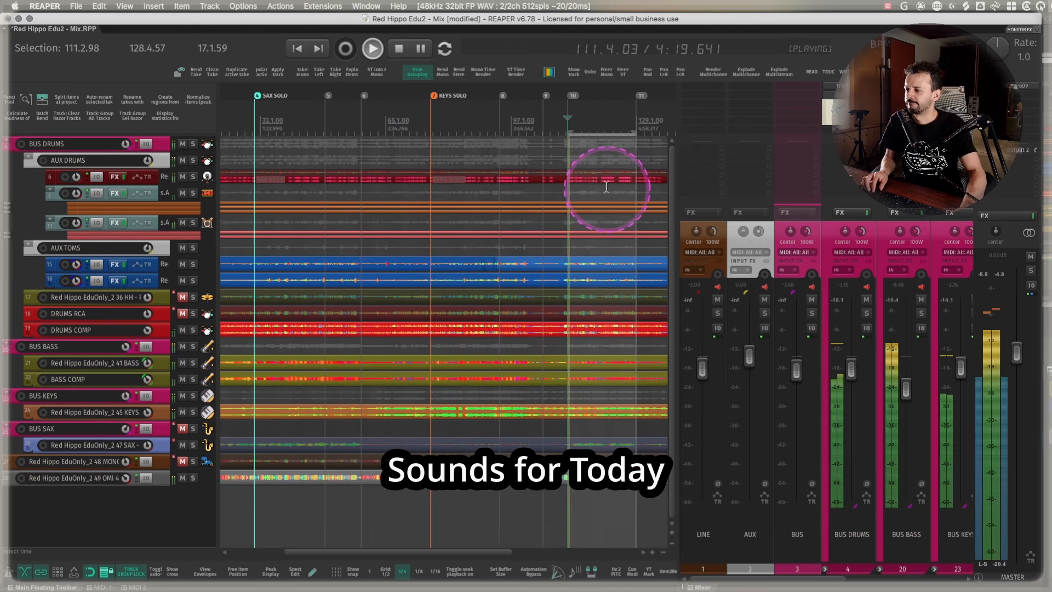
pyautogui.scroll(3, 606, 188)
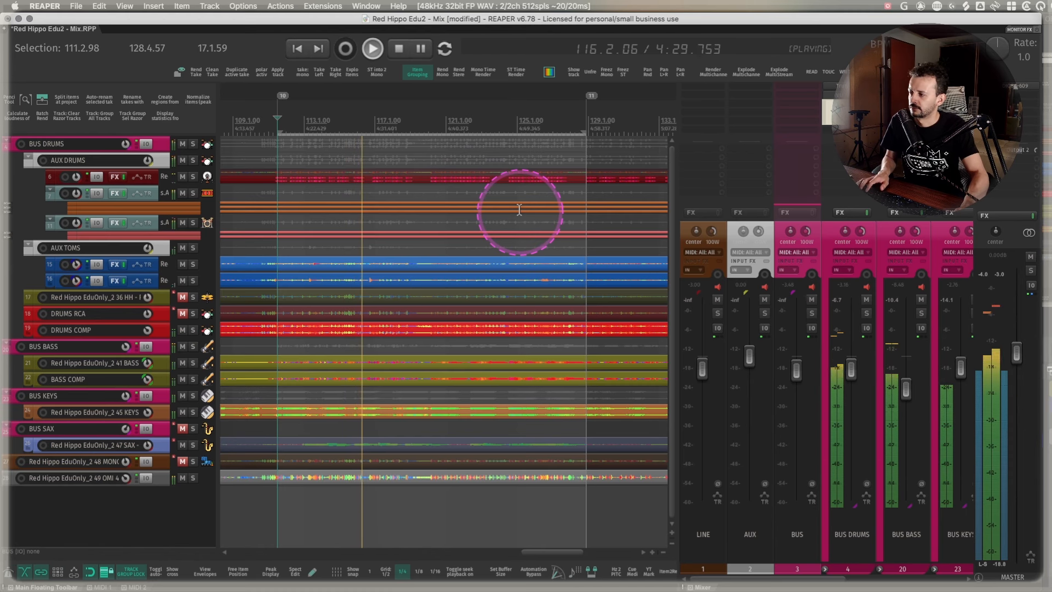
pyautogui.press('space')
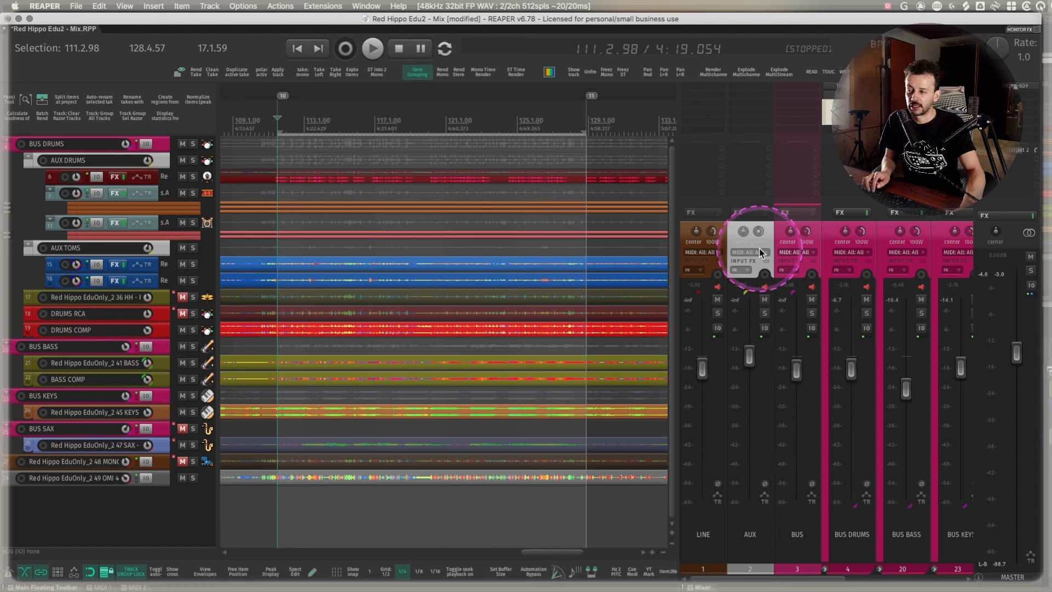
pyautogui.moveTo(678, 243); pyautogui.dragTo(611, 241)
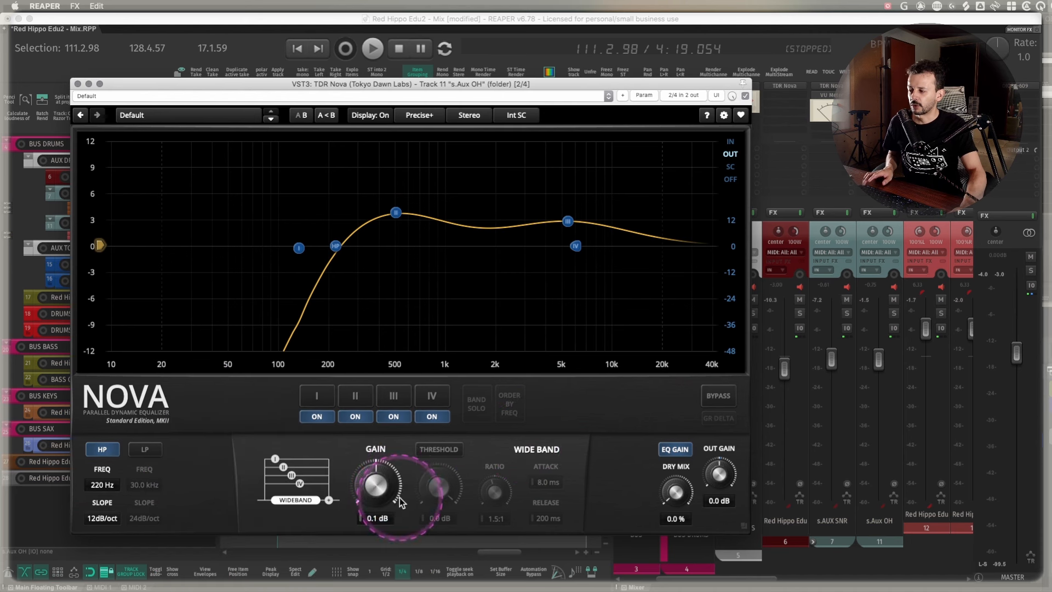
# Try raising the wideband gain of TDR Nova on the s.Aux OH track to 8.9 dB, and reset it to 0.0 dB
pyautogui.moveTo(383, 484); pyautogui.dragTo(379, 419)
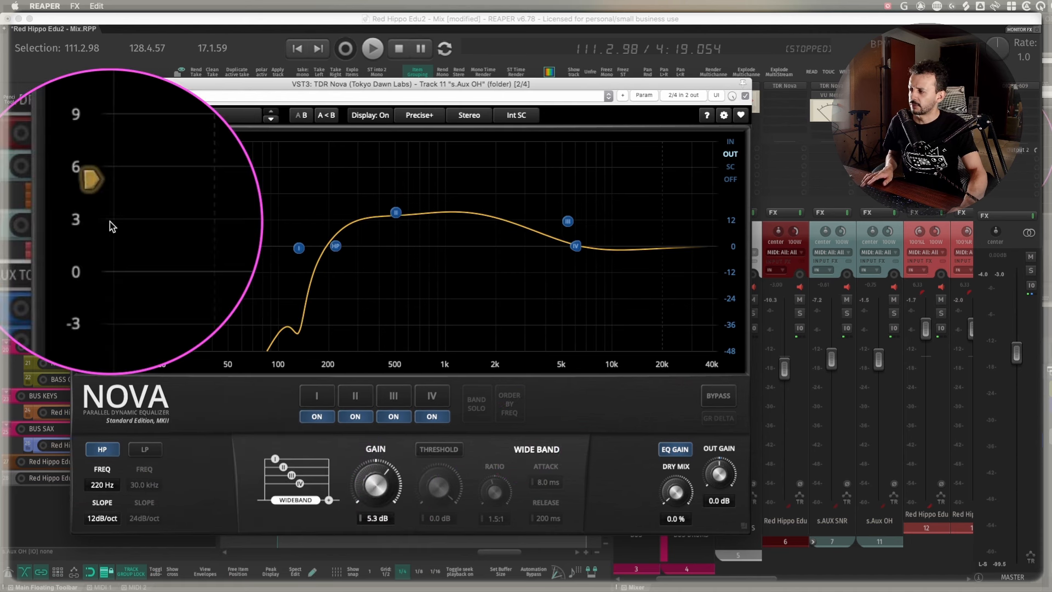
pyautogui.moveTo(376, 471); pyautogui.dragTo(382, 432)
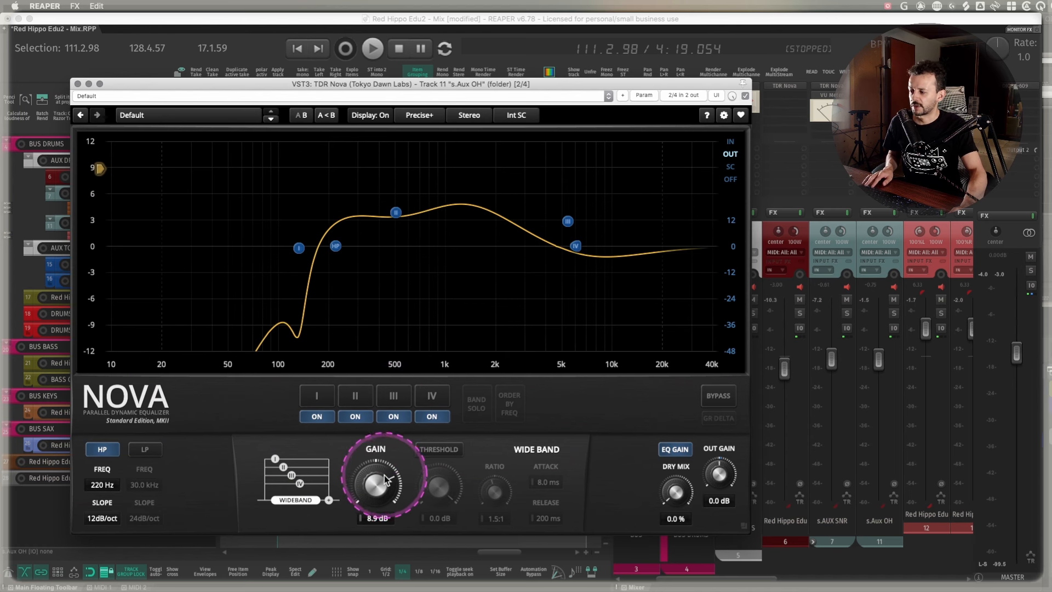
pyautogui.doubleClick(378, 487)
pyautogui.moveTo(100, 247); pyautogui.dragTo(96, 225)
pyautogui.doubleClick(96, 225)
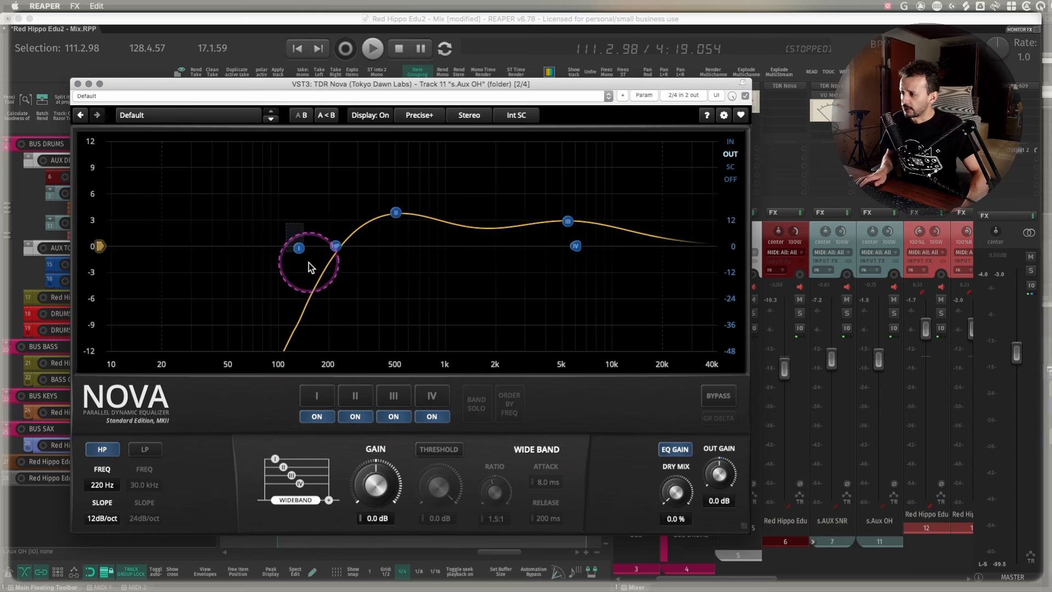
# Move band I to about 1682 Hz and reorder the bands by frequency
pyautogui.click(300, 251)
pyautogui.moveTo(298, 248); pyautogui.dragTo(483, 246)
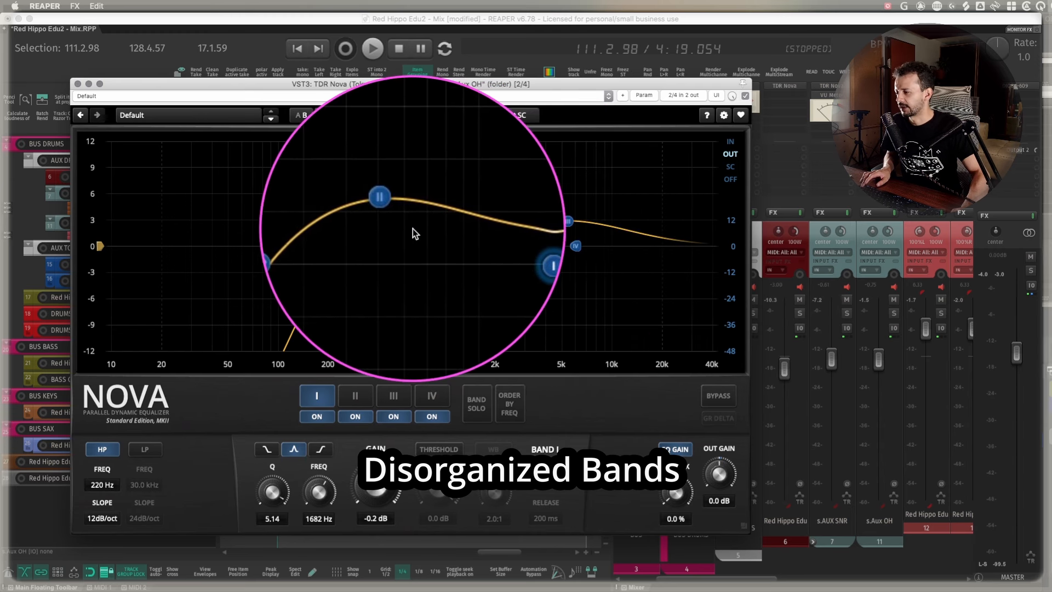
pyautogui.click(510, 415)
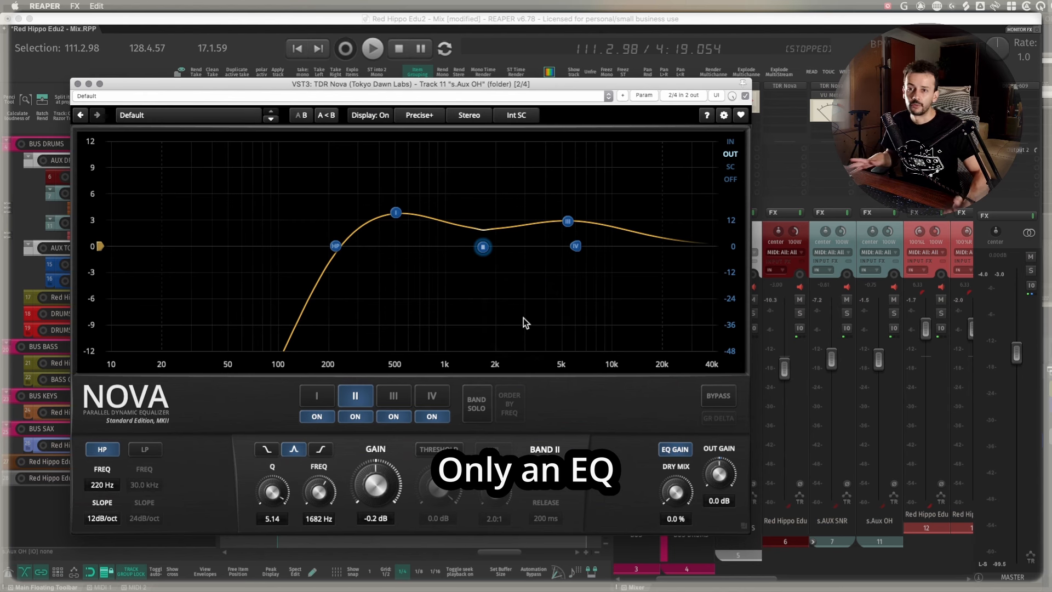
# During playback, set the high-pass filter to about 118 Hz and band I to about 245 Hz with 5.7 dB gain and Q 0.20
pyautogui.press('space')
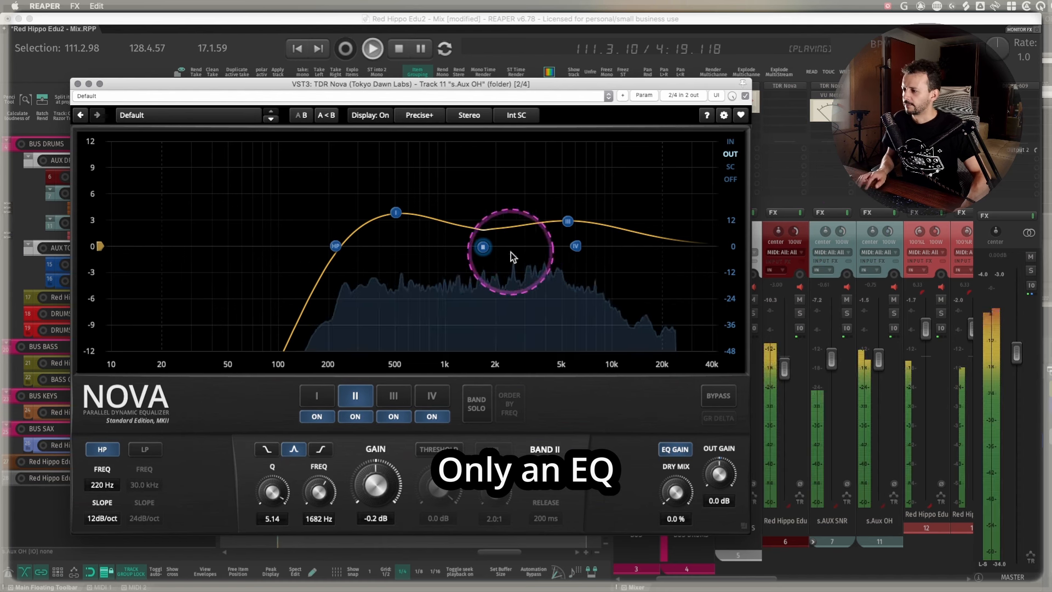
pyautogui.moveTo(334, 246); pyautogui.dragTo(291, 250)
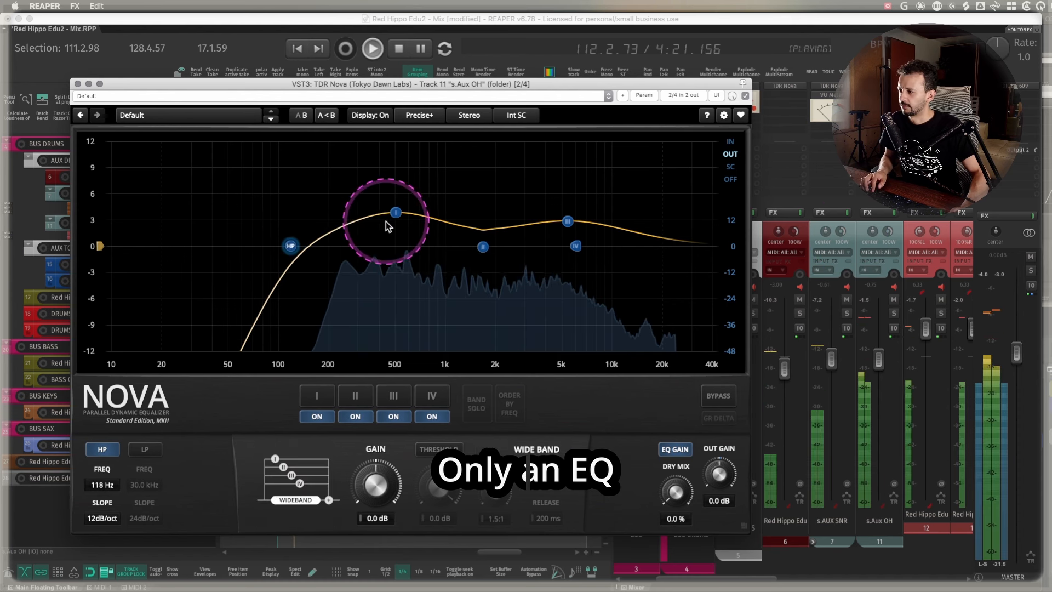
pyautogui.moveTo(396, 212); pyautogui.dragTo(345, 195)
pyautogui.moveTo(270, 496); pyautogui.dragTo(269, 518)
pyautogui.moveTo(345, 191)
pyautogui.mouseDown()
pyautogui.moveTo(343, 180)
pyautogui.moveTo(341, 197)
pyautogui.mouseUp()
pyautogui.scroll(-5, 341, 196)
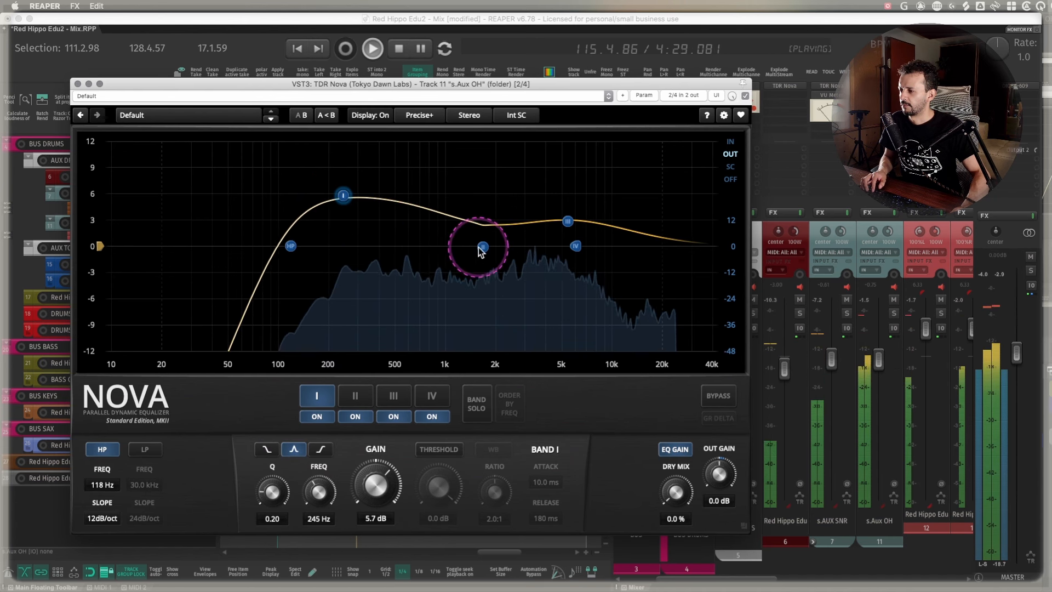
# Shape band II into a cut at about 687 Hz with -6.6 dB gain and Q 3.00, and stop playback
pyautogui.moveTo(482, 247); pyautogui.dragTo(442, 288)
pyautogui.moveTo(451, 249); pyautogui.dragTo(418, 308)
pyautogui.scroll(-8, 421, 164)
pyautogui.scroll(7, 420, 274)
pyautogui.scroll(-3, 417, 307)
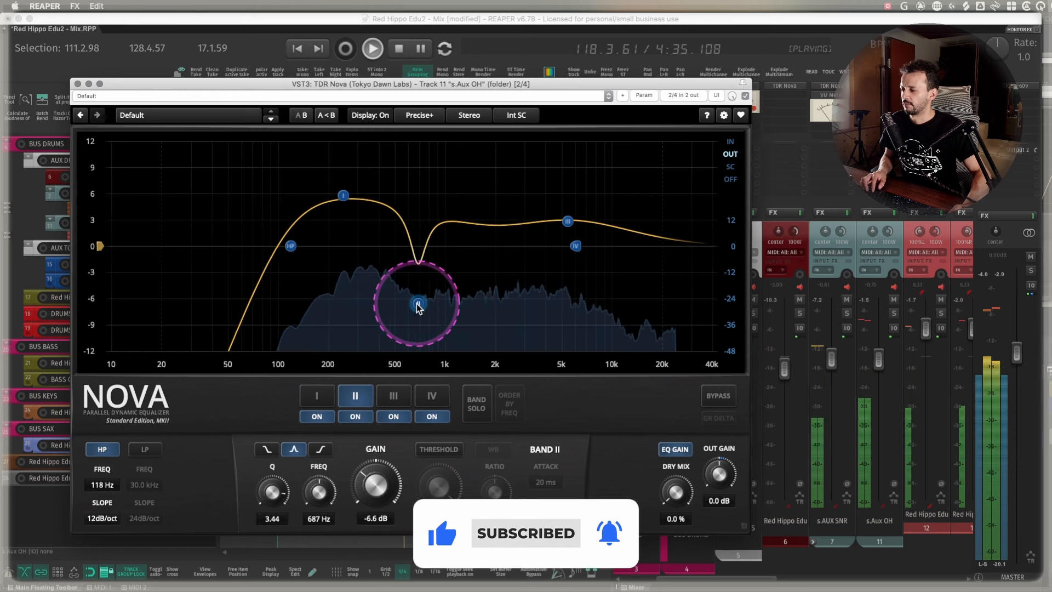
pyautogui.press('space')
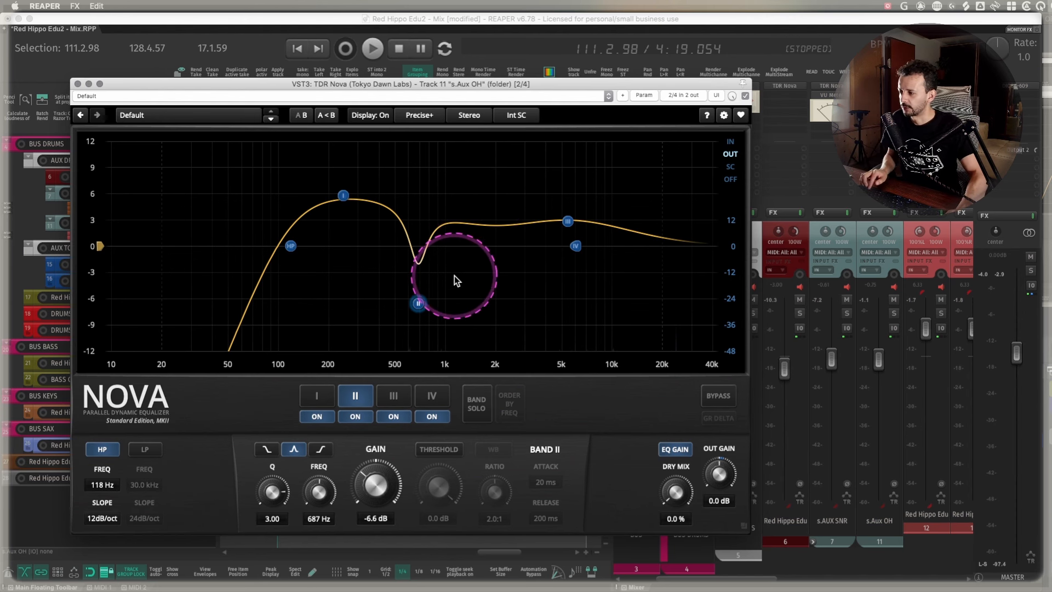
# Try the high-pass filter at 160 Hz with slopes of 72 and 6 dB/oct, and return the slope to 12 dB/oct
pyautogui.moveTo(292, 250); pyautogui.dragTo(312, 247)
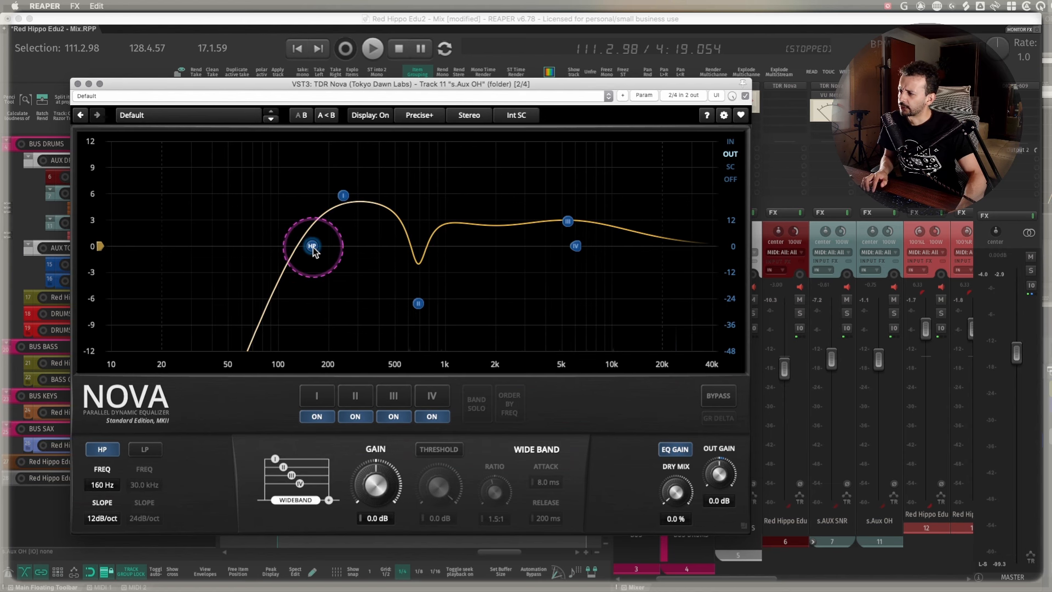
pyautogui.scroll(-3, 313, 248)
pyautogui.scroll(3, 313, 247)
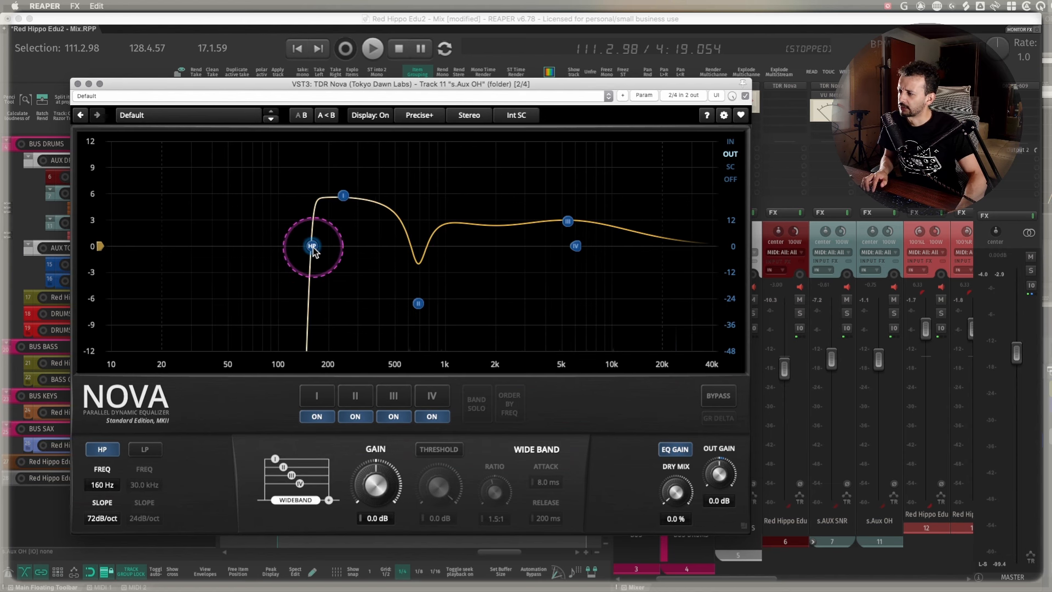
pyautogui.scroll(-3, 313, 247)
pyautogui.scroll(1, 313, 247)
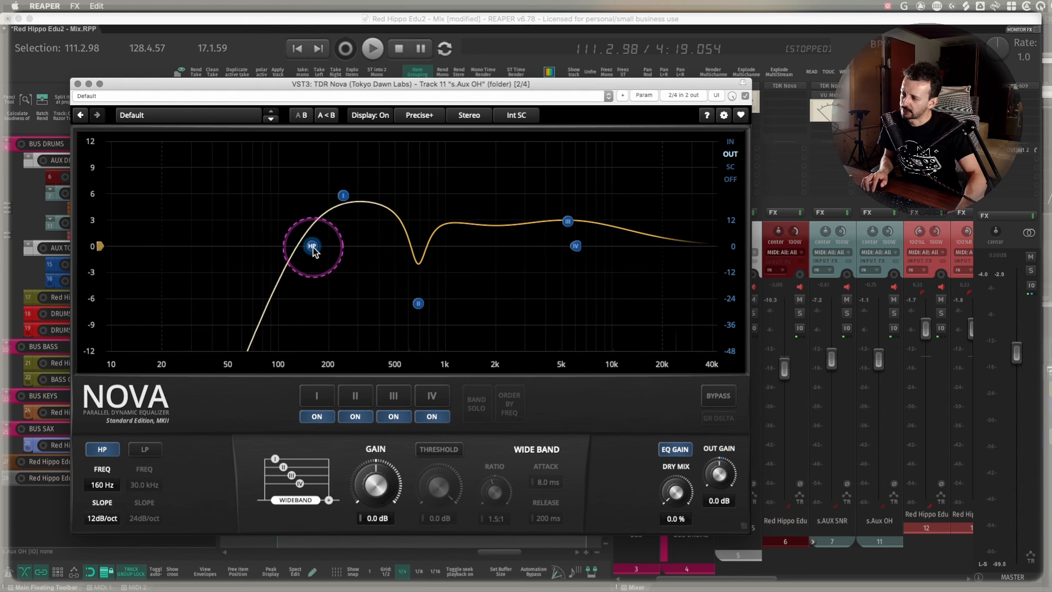
pyautogui.scroll(-1, 312, 248)
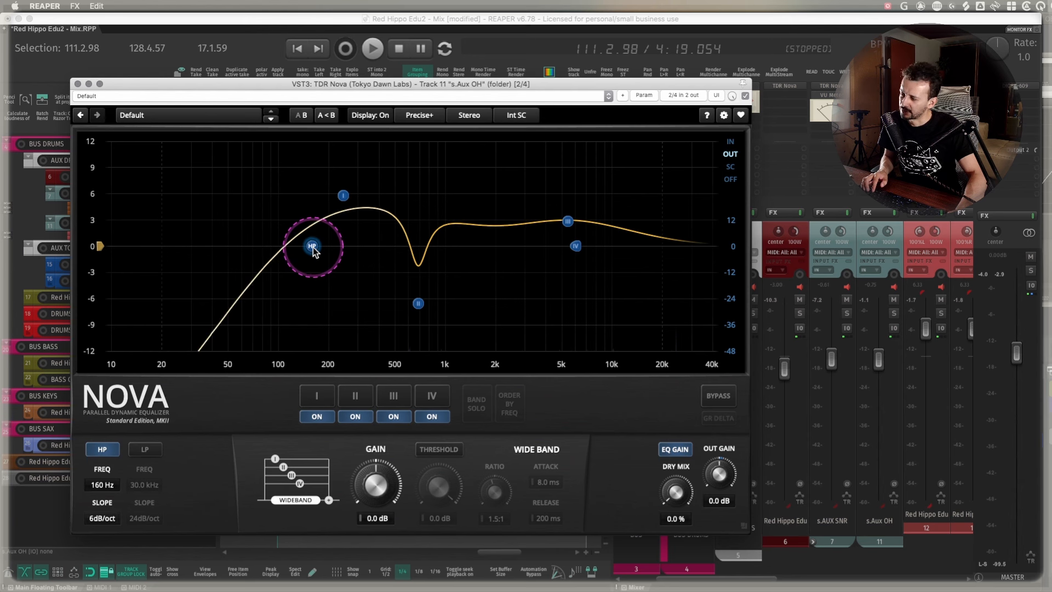
pyautogui.scroll(3, 313, 247)
pyautogui.scroll(-1, 312, 248)
pyautogui.scroll(-2, 314, 249)
pyautogui.scroll(2, 314, 249)
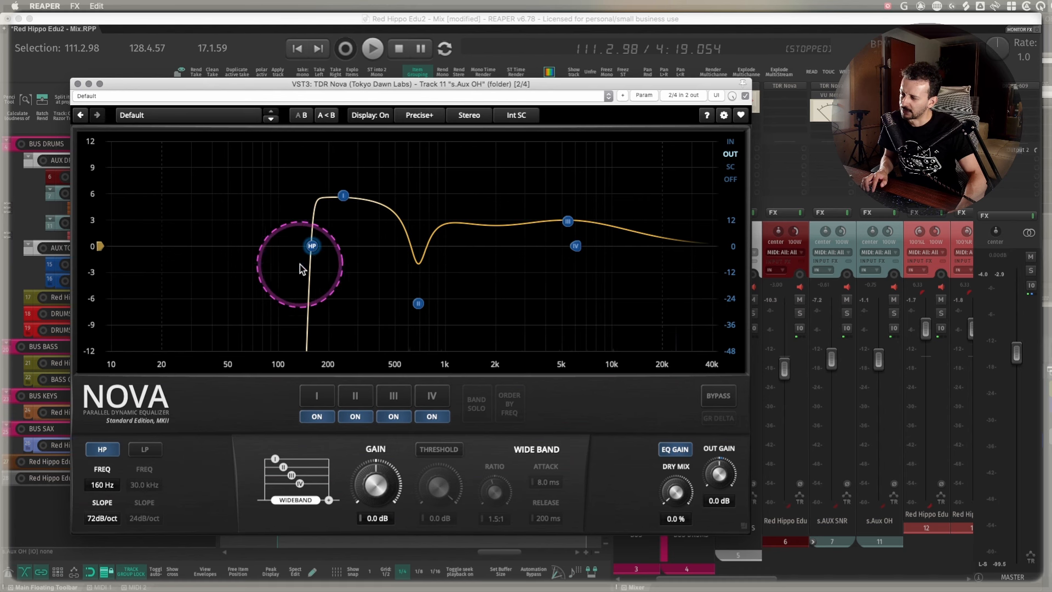
pyautogui.click(106, 515)
pyautogui.click(102, 489)
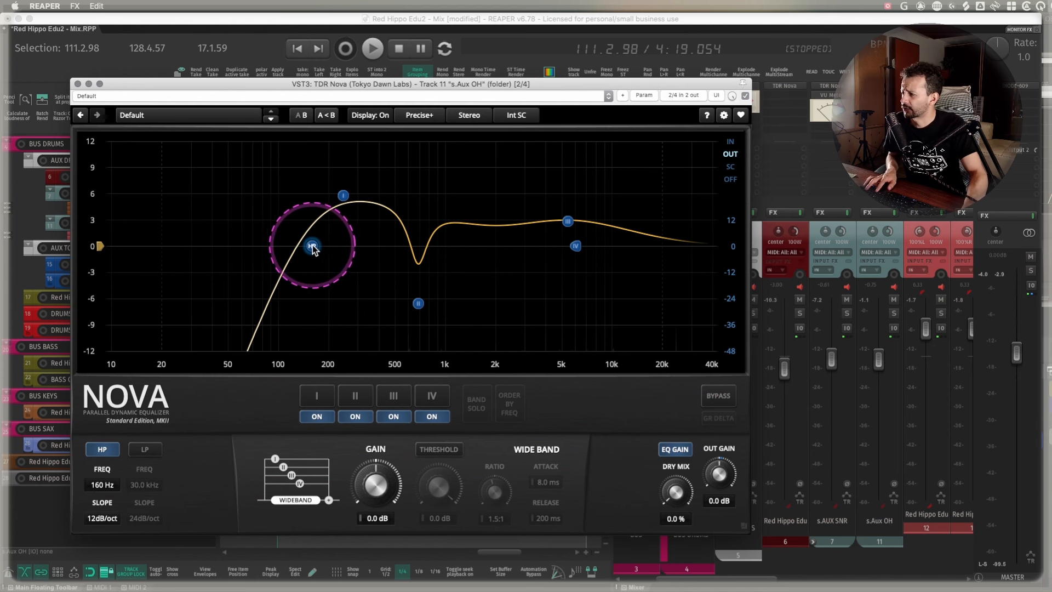
# Set the high-pass frequency to about 149 Hz and shift band I up to about 400 Hz
pyautogui.moveTo(312, 245); pyautogui.dragTo(307, 245)
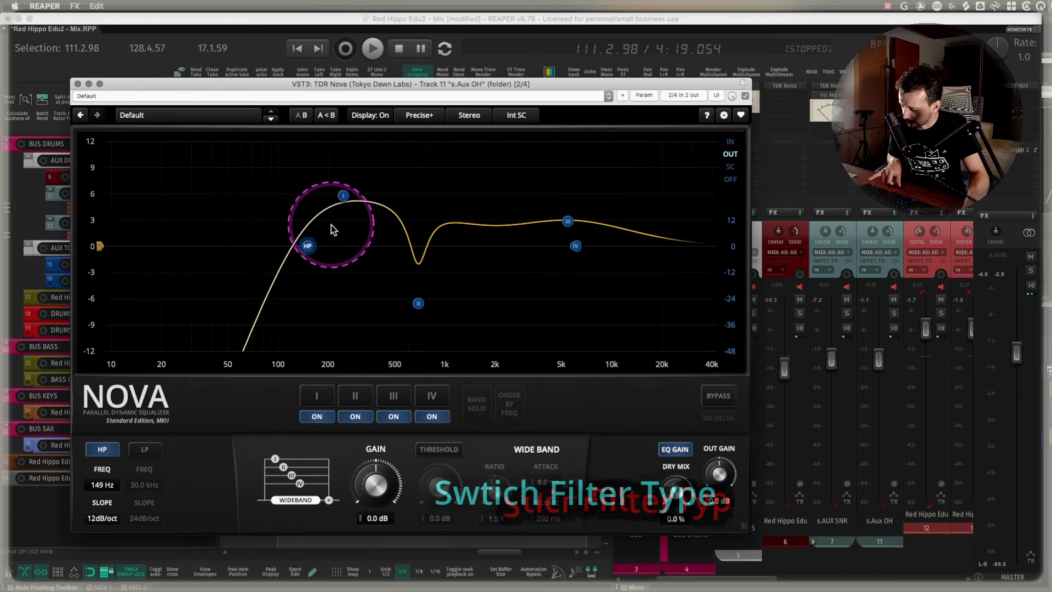
pyautogui.click(343, 196)
pyautogui.click(345, 196)
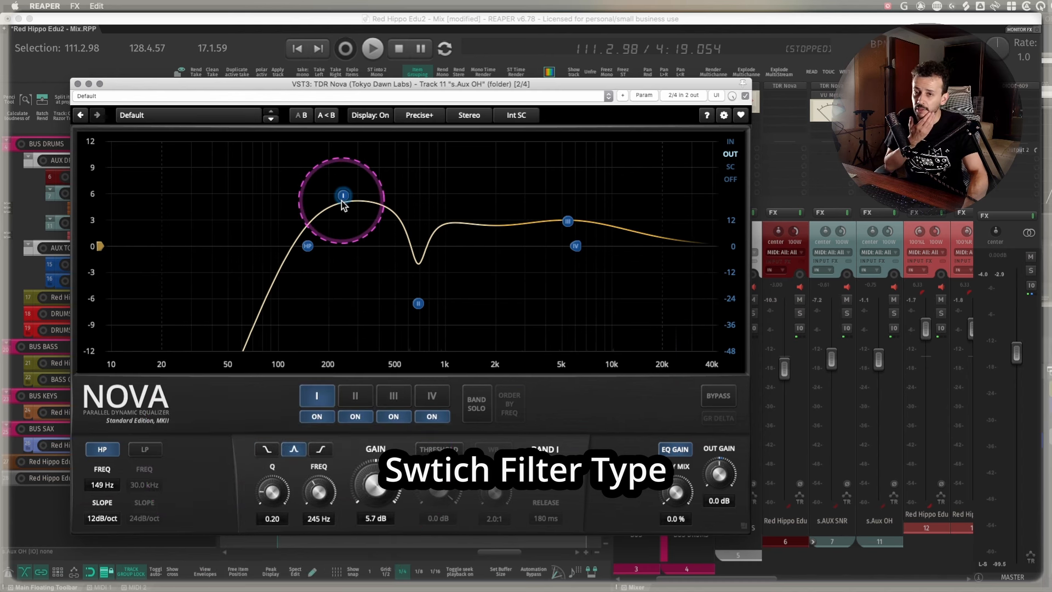
pyautogui.moveTo(342, 201); pyautogui.dragTo(380, 197)
# Retune band II during playback to about 610 Hz with -5.3 dB gain
pyautogui.click(418, 303)
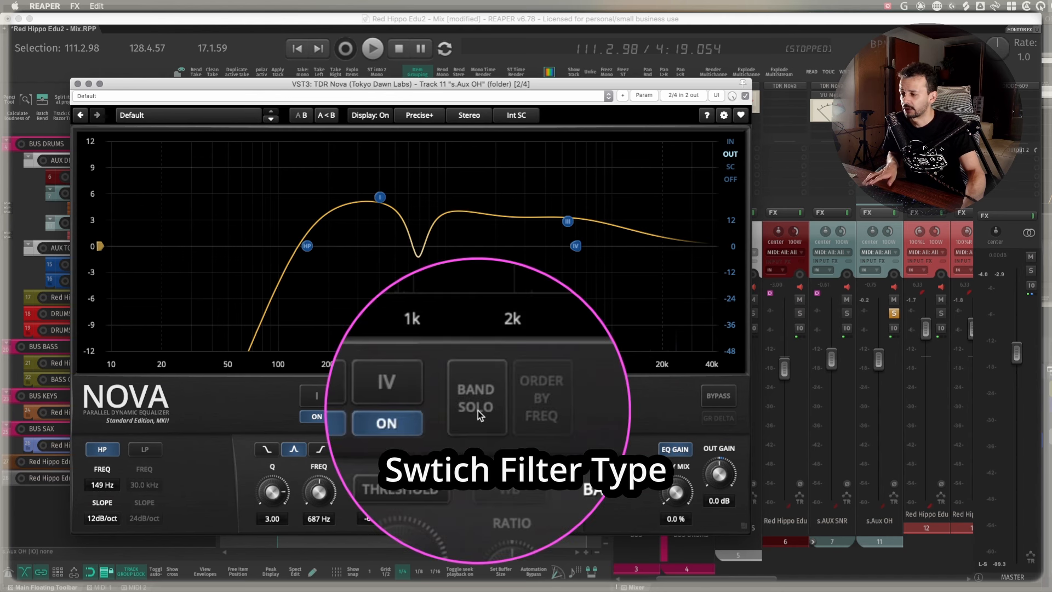
pyautogui.press('space')
pyautogui.moveTo(418, 302)
pyautogui.mouseDown()
pyautogui.moveTo(429, 237)
pyautogui.moveTo(453, 183)
pyautogui.moveTo(523, 186)
pyautogui.moveTo(441, 202)
pyautogui.moveTo(385, 193)
pyautogui.moveTo(406, 235)
pyautogui.moveTo(410, 296)
pyautogui.mouseUp()
pyautogui.press('space')
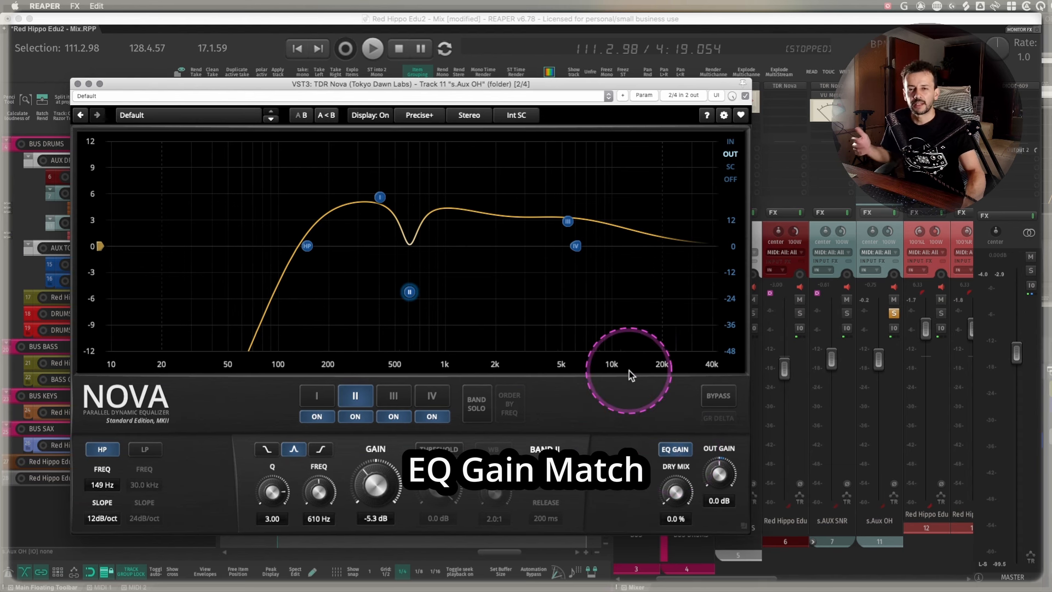
# Close the overhead track's TDR Nova window and solo the BUS DRUMS track
pyautogui.click(77, 84)
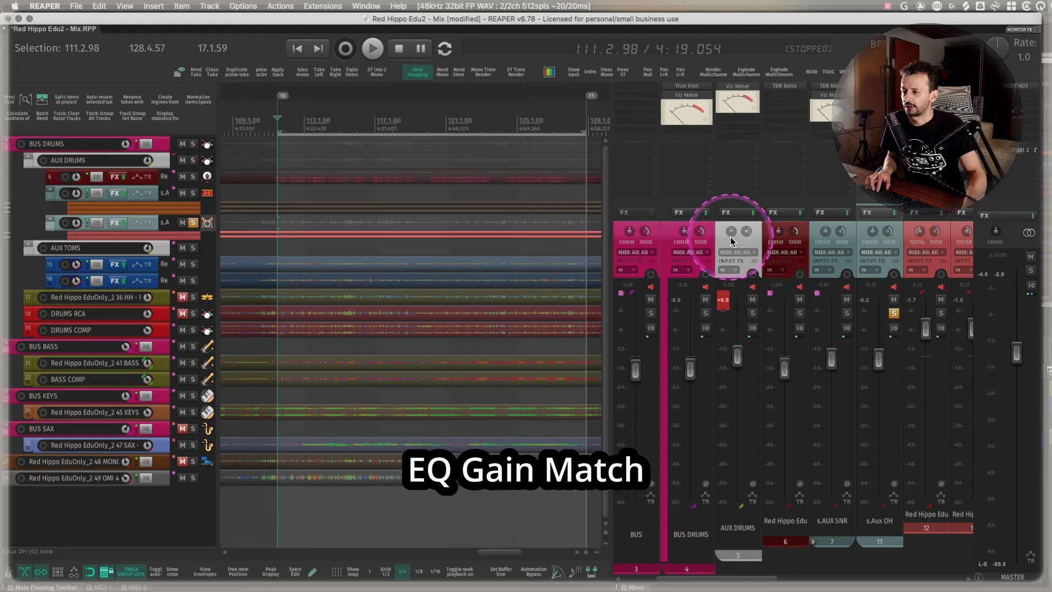
pyautogui.click(705, 313)
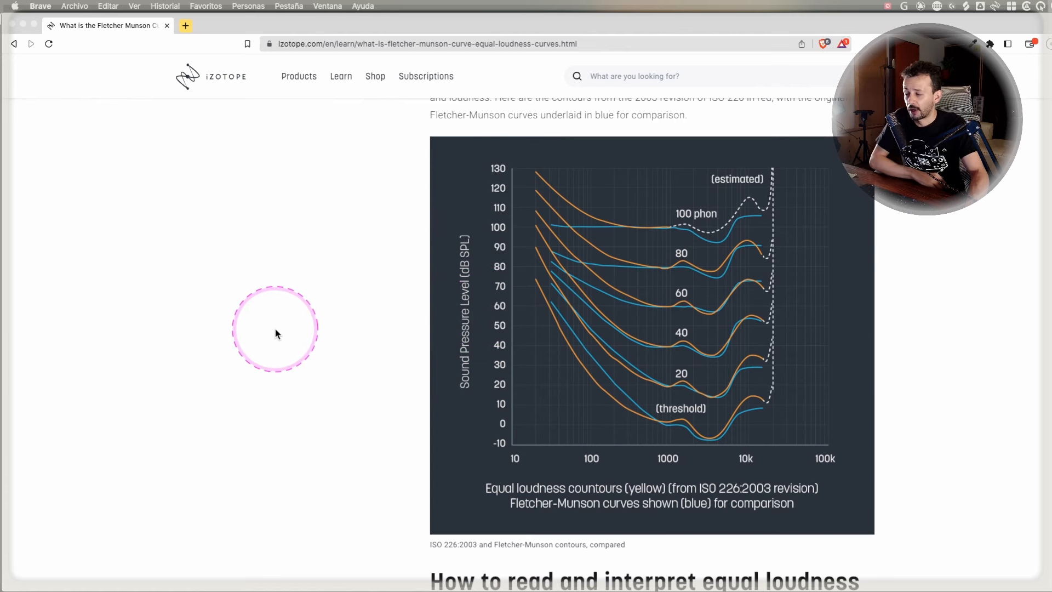
# Examine the Fletcher-Munson equal loudness chart, and play the BUS DRUMS track through TDR Nova in REAPER with EQ Gain on
pyautogui.scroll(1, 320, 327)
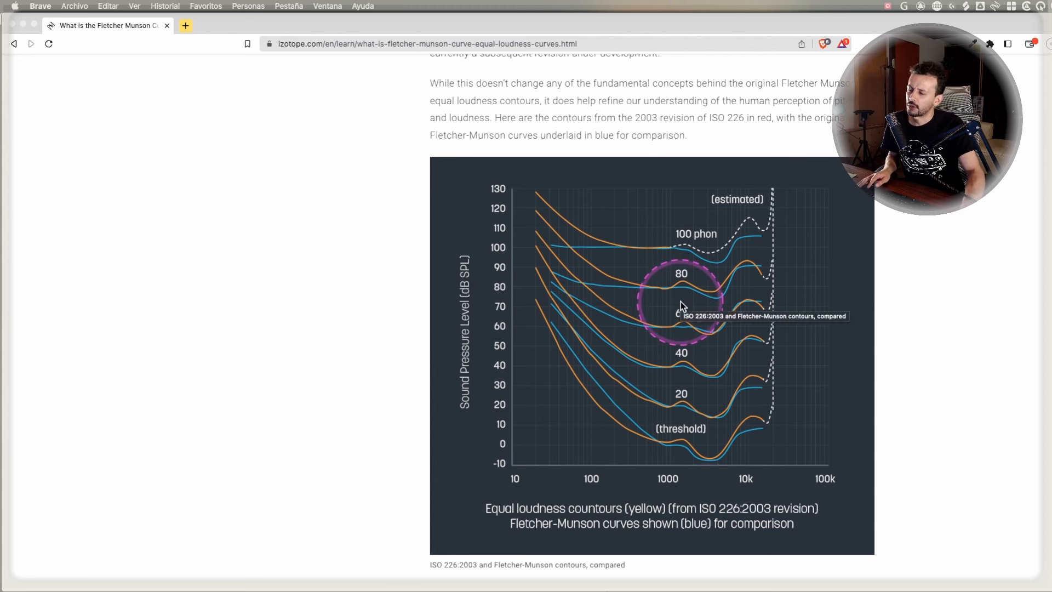
pyautogui.press('super+Tab')
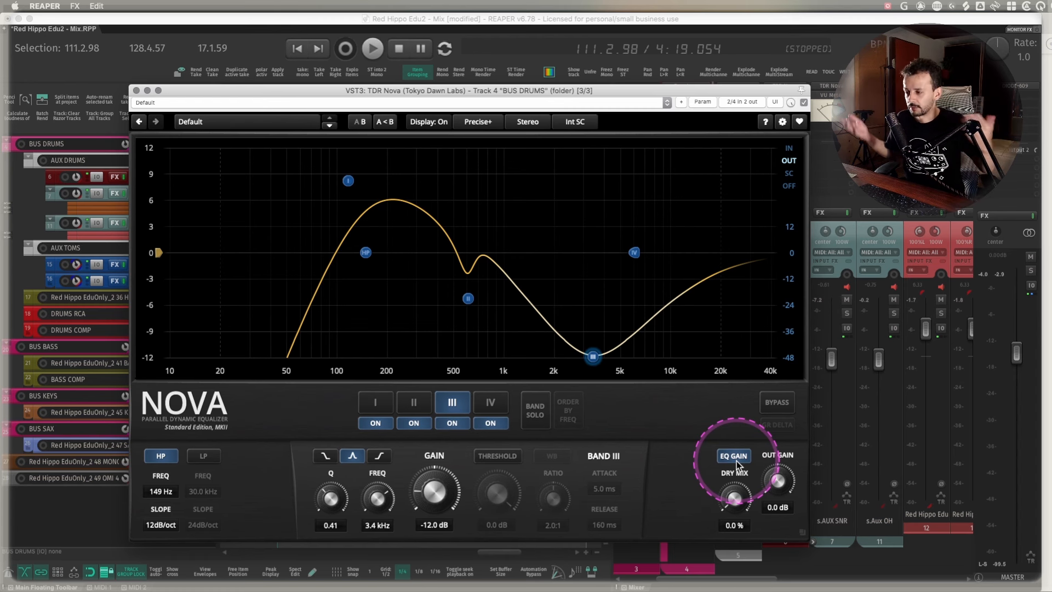
pyautogui.press('space')
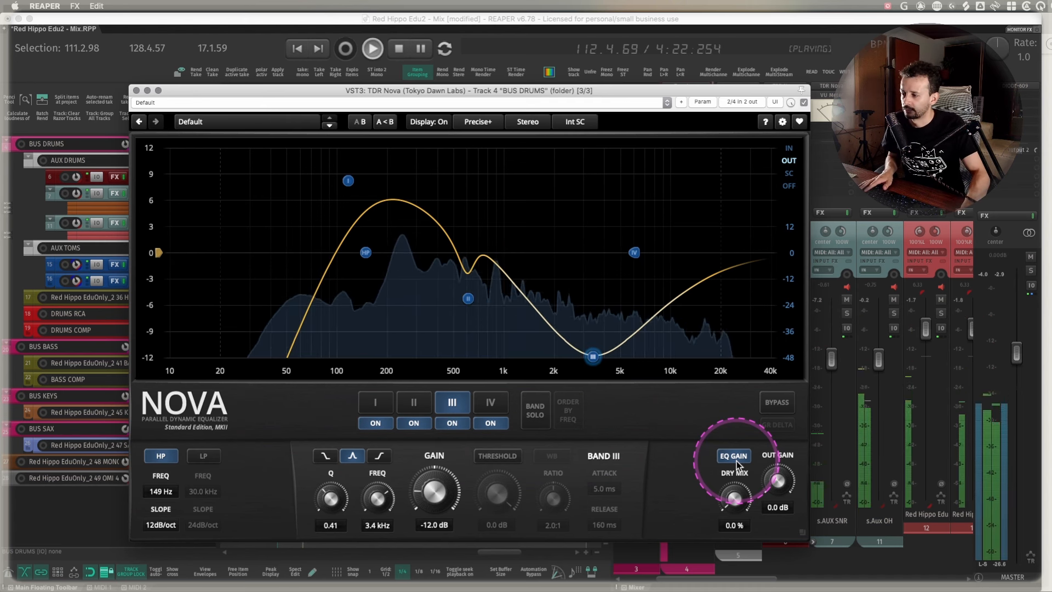
pyautogui.press('space')
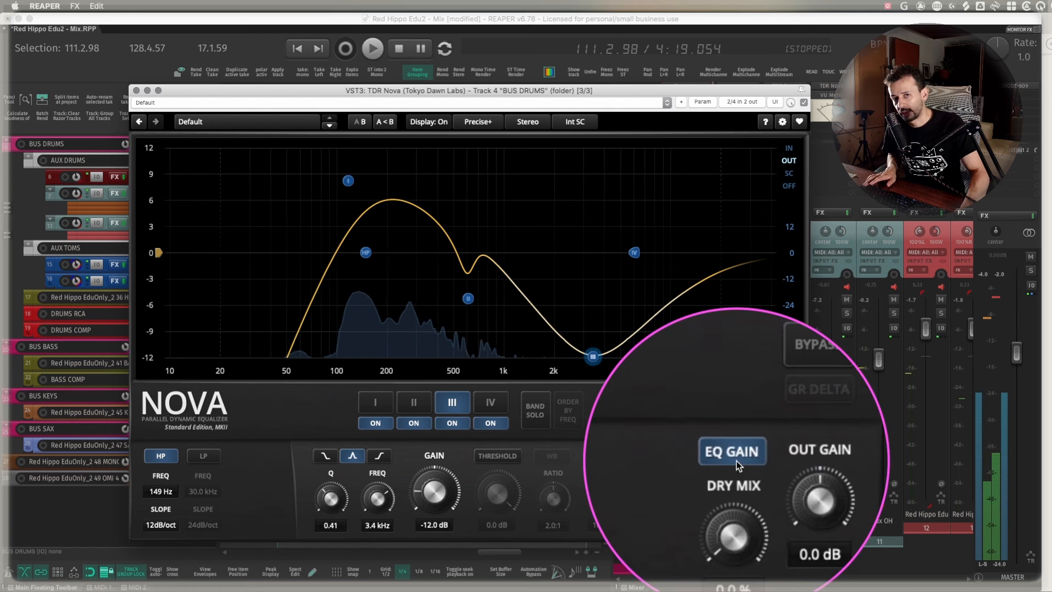
# Play the drum bus and compare its level with EQ Gain off and on, leaving EQ Gain on
pyautogui.press('space')
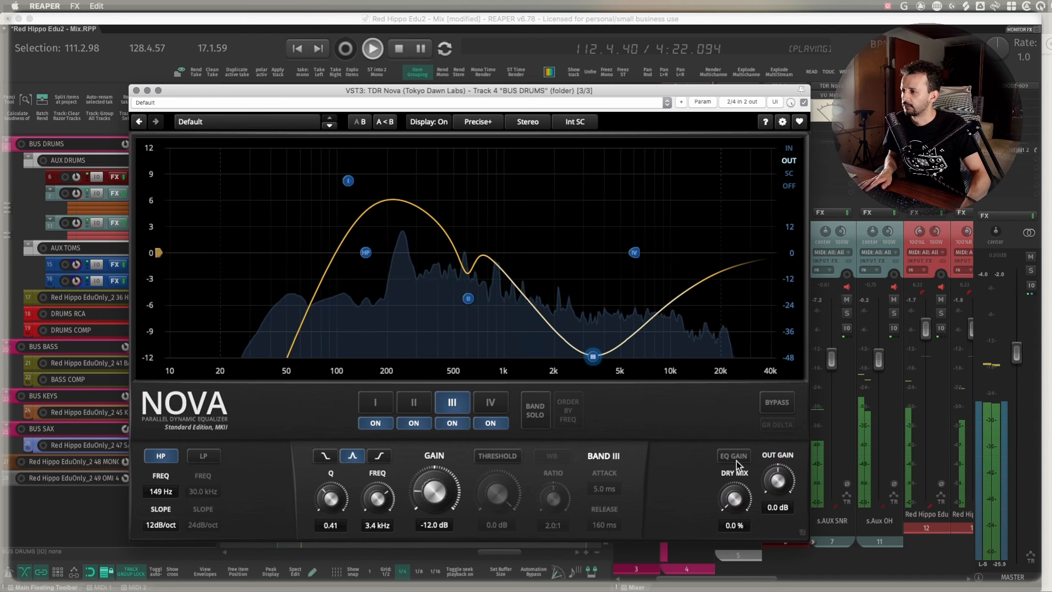
pyautogui.click(736, 461)
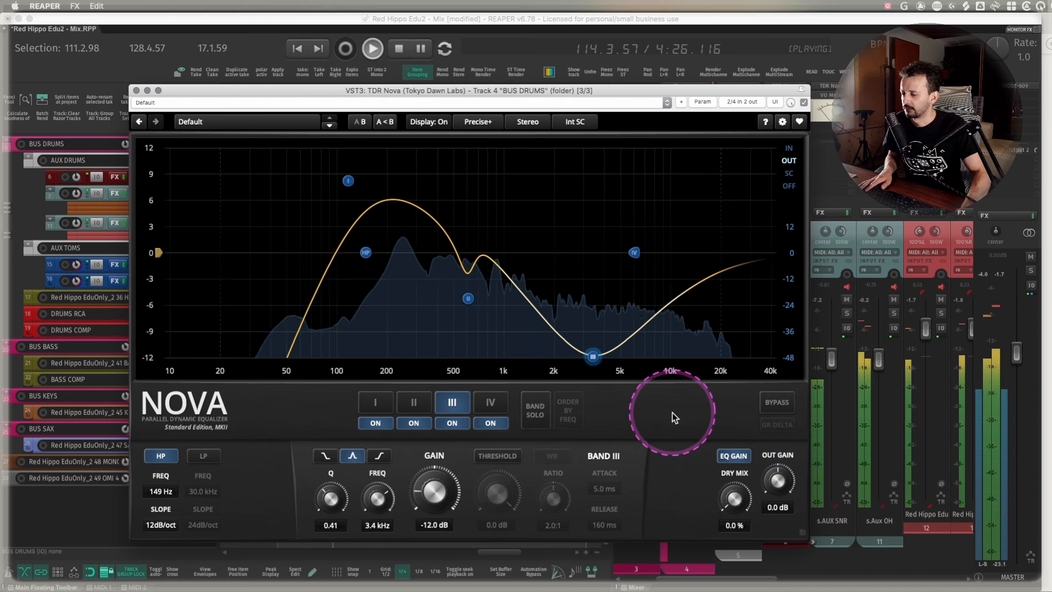
pyautogui.press('space')
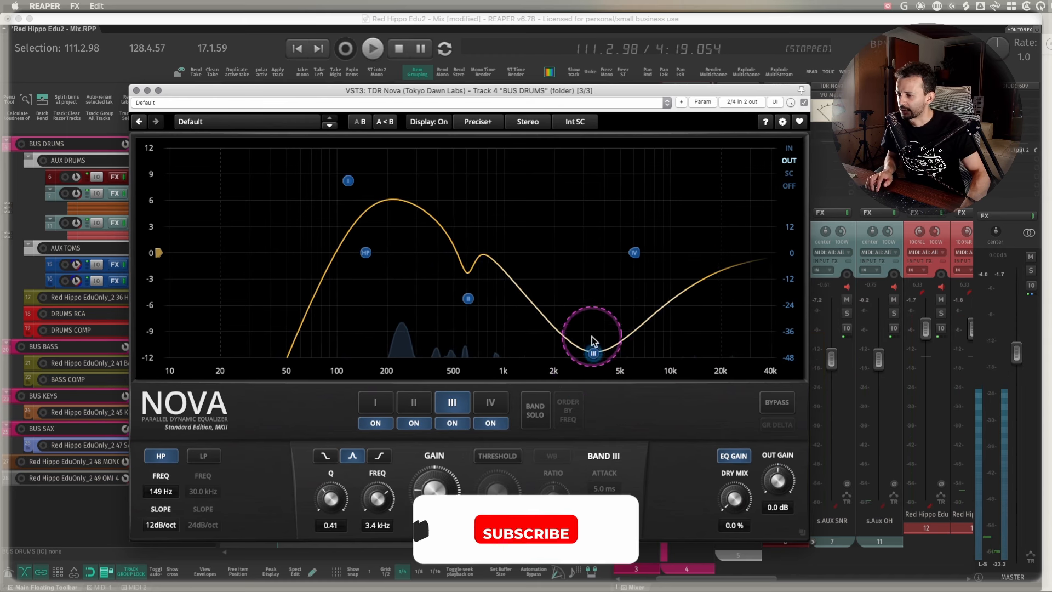
# Boost band III to +12 dB, cut band I to -8.1 dB at 167 Hz, and toggle EQ Gain during playback to compare levels
pyautogui.moveTo(595, 358); pyautogui.dragTo(602, 149)
pyautogui.moveTo(347, 181); pyautogui.dragTo(376, 327)
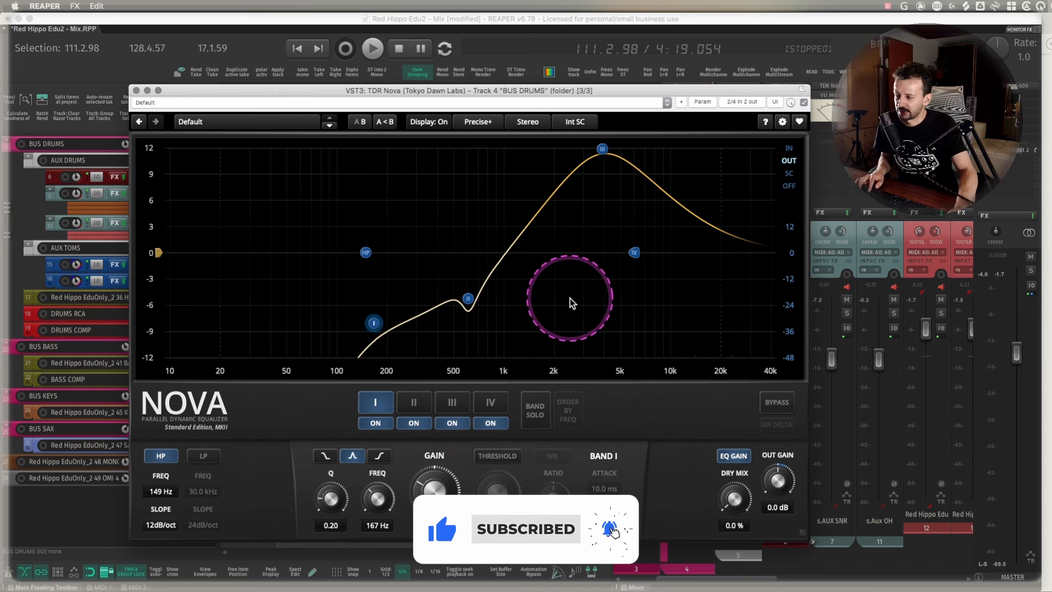
pyautogui.press('space')
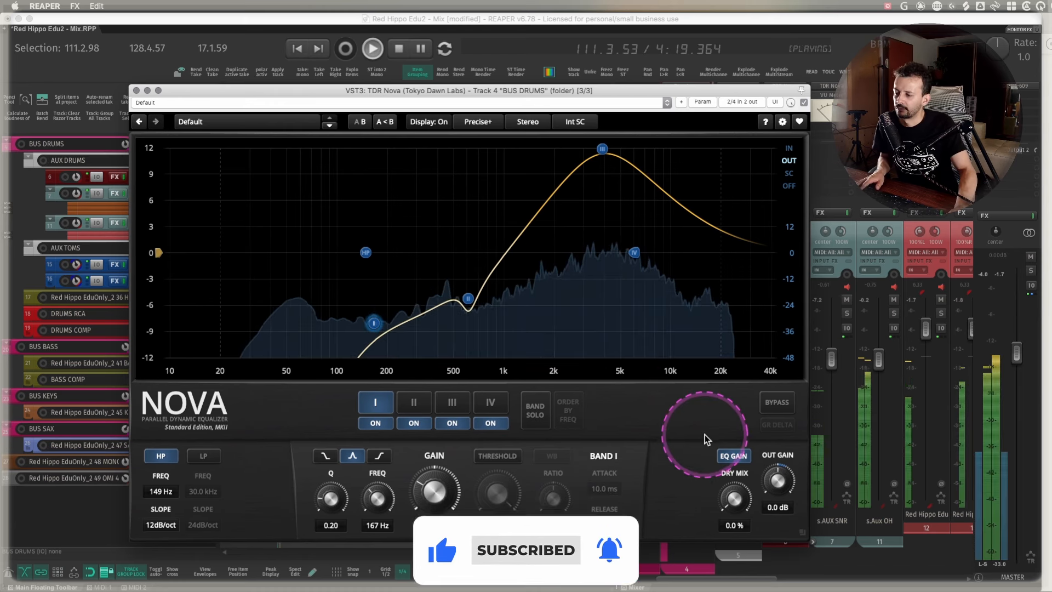
pyautogui.click(733, 456)
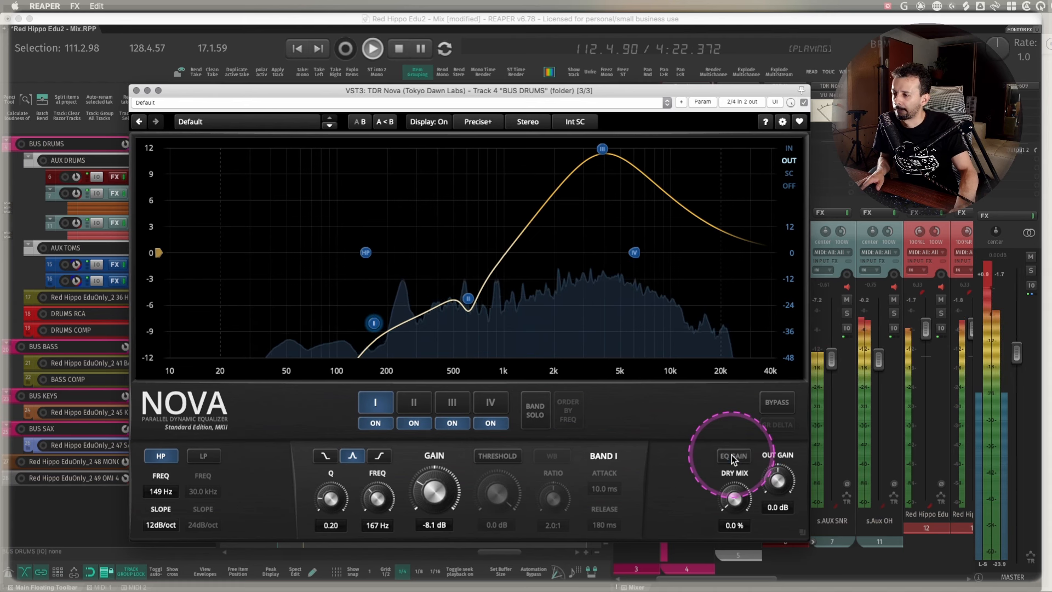
pyautogui.click(732, 457)
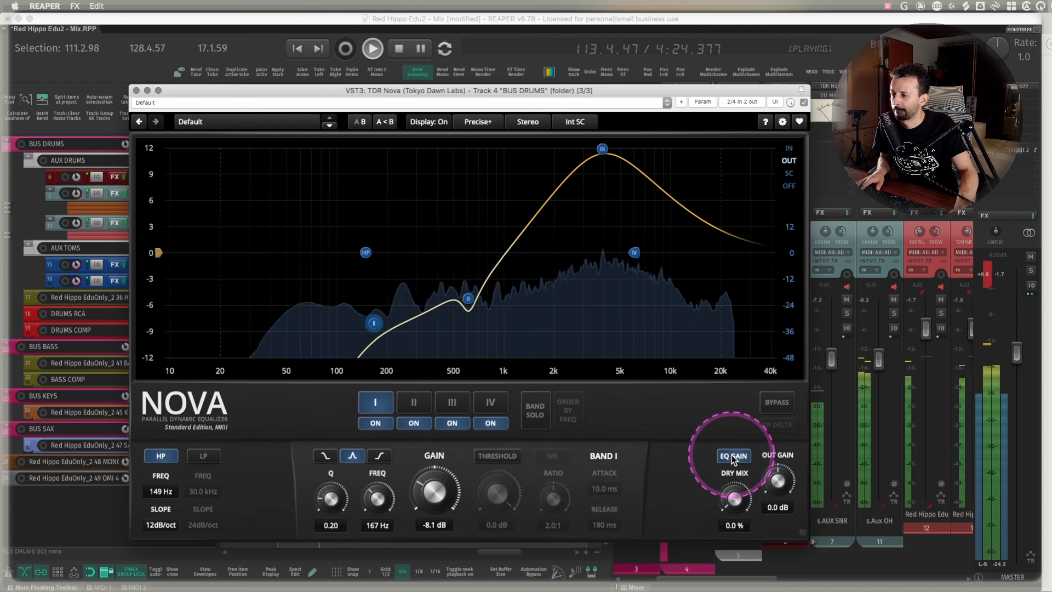
pyautogui.click(732, 457)
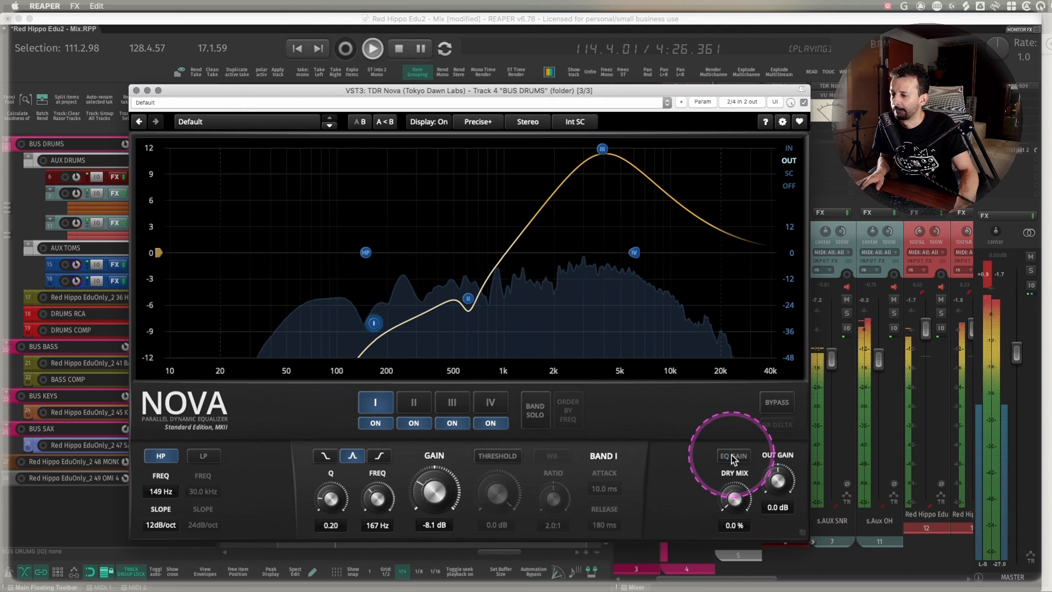
pyautogui.press('space')
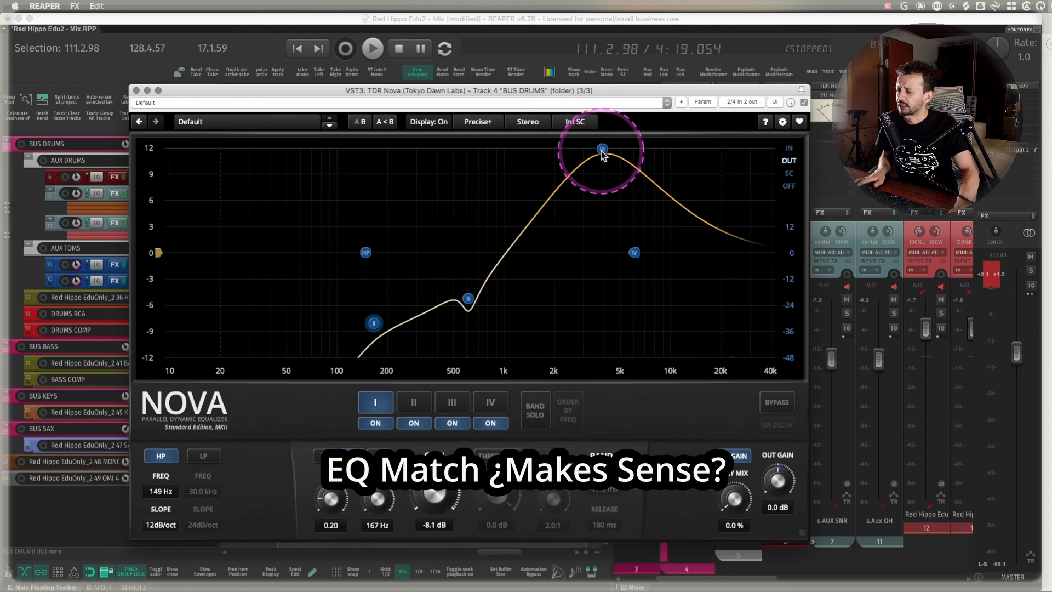
# Lower band III to about +2 dB, raise band II to about -1 dB, and move band I to 19 Hz at -3.5 dB
pyautogui.moveTo(602, 149); pyautogui.dragTo(600, 235)
pyautogui.moveTo(468, 298); pyautogui.dragTo(479, 266)
pyautogui.moveTo(373, 322); pyautogui.dragTo(219, 284)
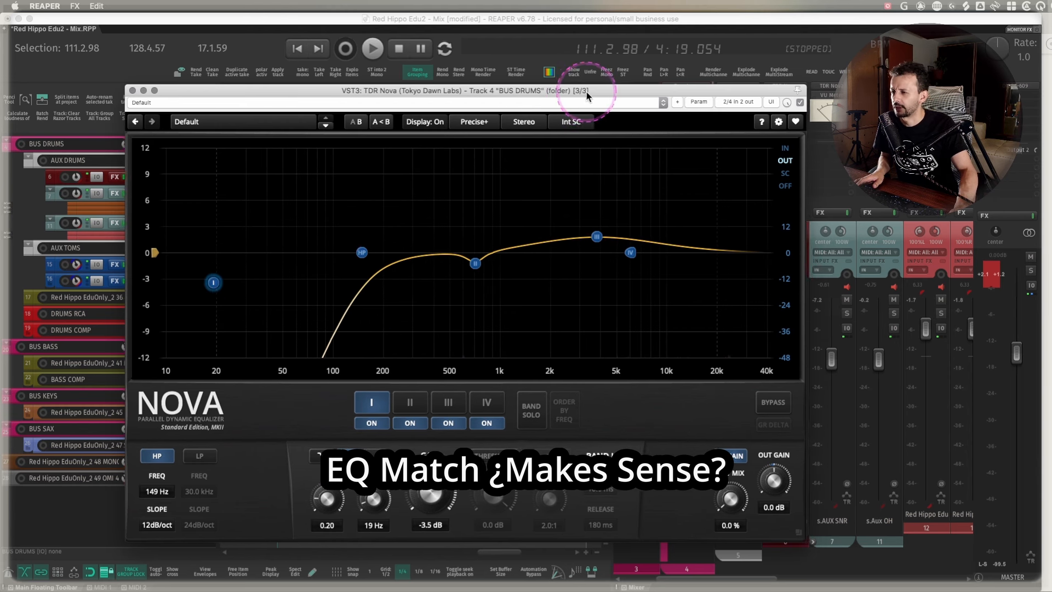
pyautogui.moveTo(586, 91); pyautogui.dragTo(504, 94)
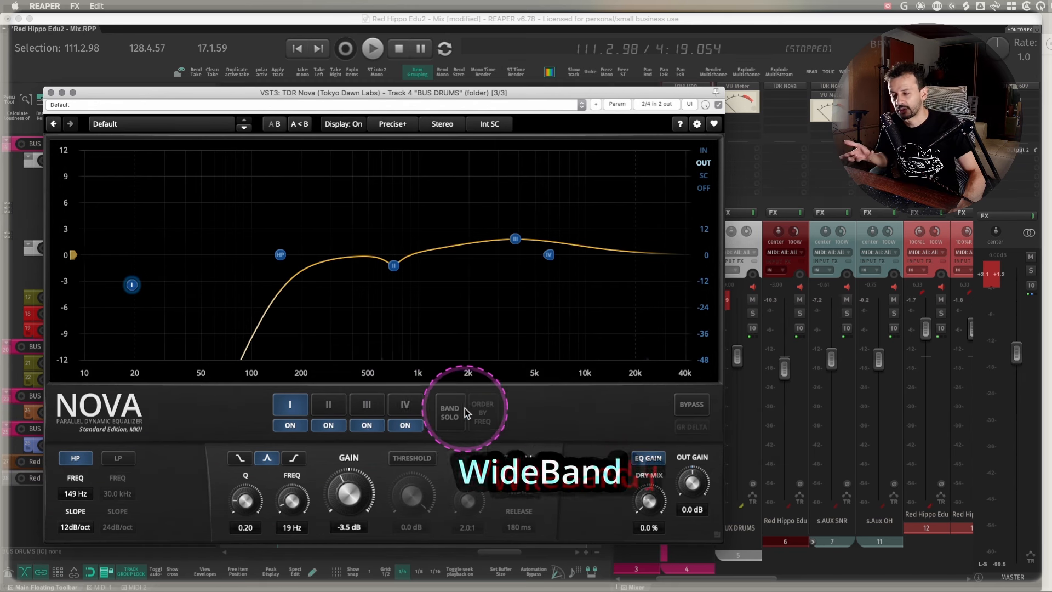
# Enable wideband compression with a -11.4 dB threshold and 2.1:1 ratio, and lower the high-pass frequency to 27 Hz during playback
pyautogui.click(531, 322)
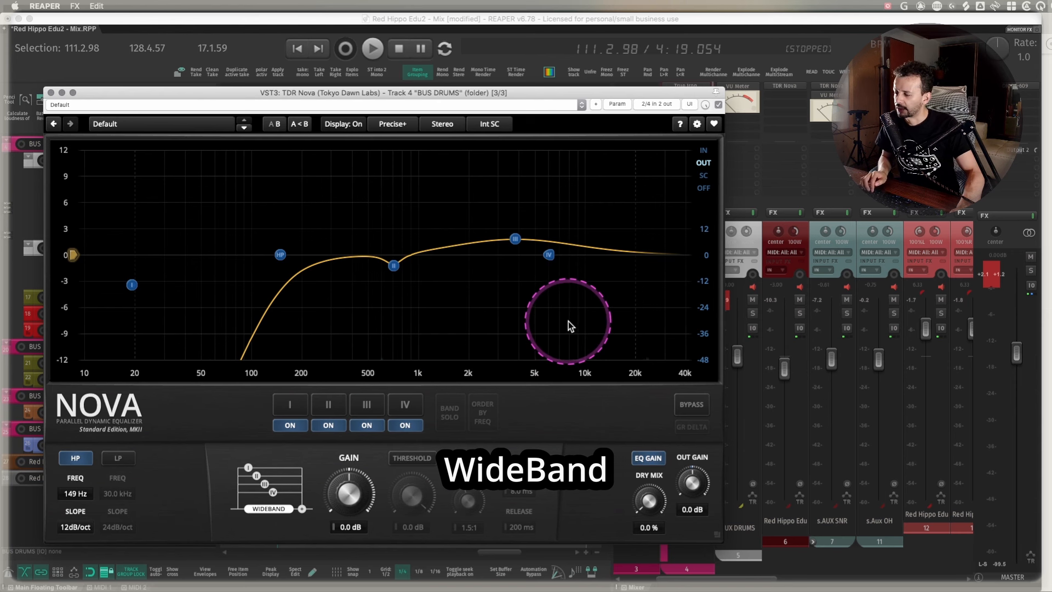
pyautogui.click(412, 458)
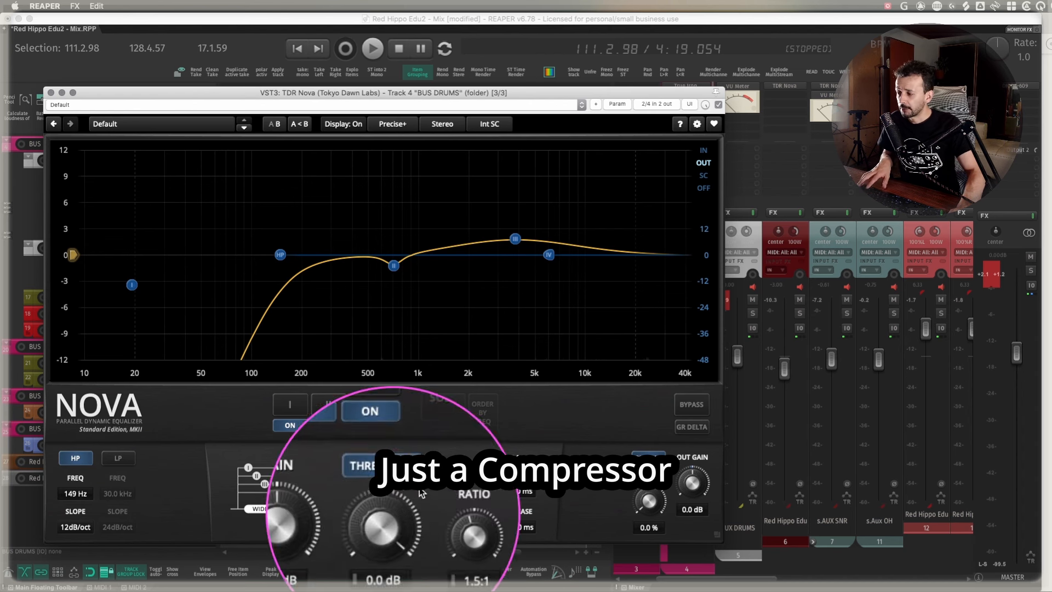
pyautogui.press('space')
pyautogui.moveTo(418, 496); pyautogui.dragTo(418, 517)
pyautogui.moveTo(282, 267); pyautogui.dragTo(157, 267)
pyautogui.moveTo(426, 500); pyautogui.dragTo(472, 476)
pyautogui.press('space')
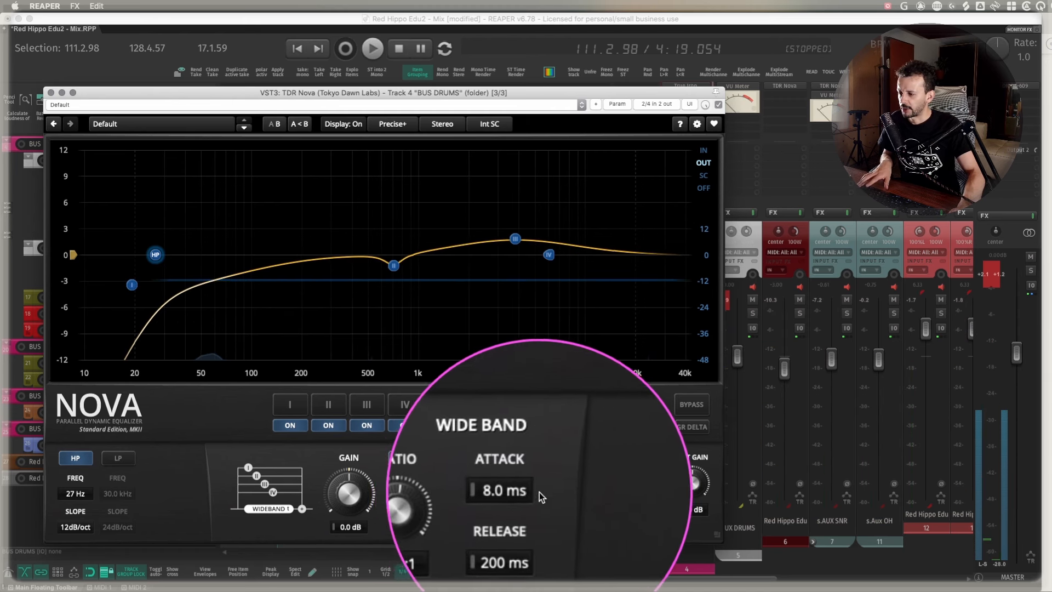
# Adjust the wideband compressor during playback to 46 ms attack, 35 ms release, 3.2:1 ratio and -15.1 dB threshold
pyautogui.press('space')
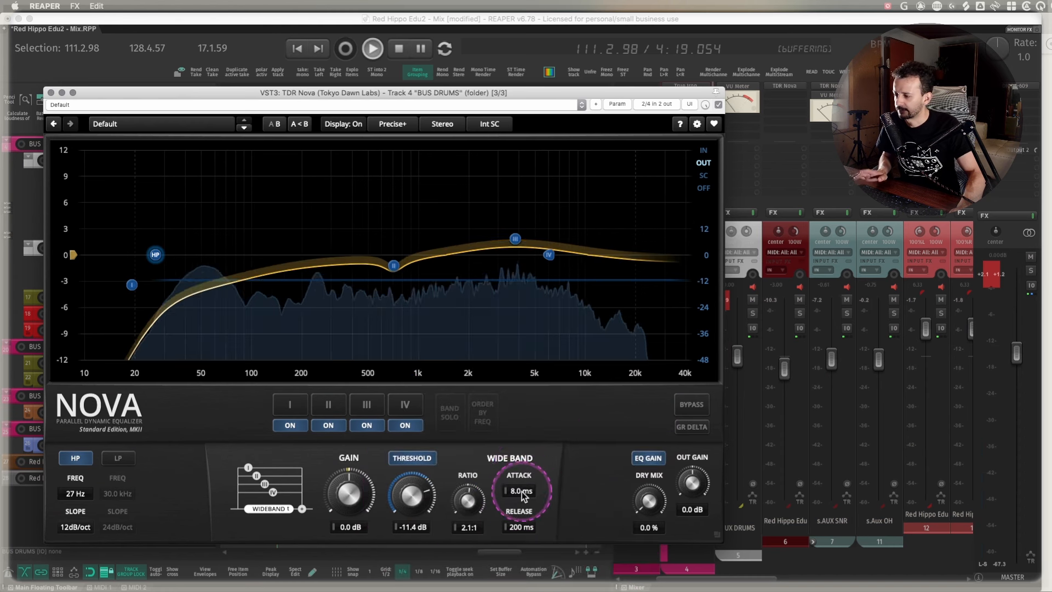
pyautogui.moveTo(522, 492); pyautogui.dragTo(522, 415)
pyautogui.moveTo(529, 527); pyautogui.dragTo(526, 581)
pyautogui.doubleClick(524, 530)
pyautogui.moveTo(488, 510); pyautogui.dragTo(469, 411)
pyautogui.moveTo(421, 503); pyautogui.dragTo(421, 520)
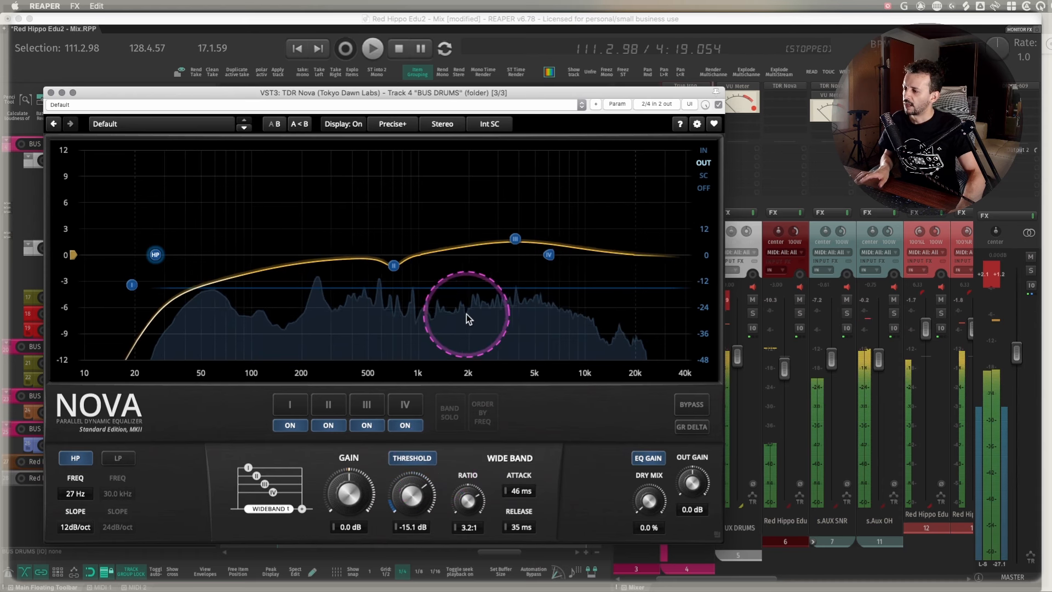
pyautogui.press('space')
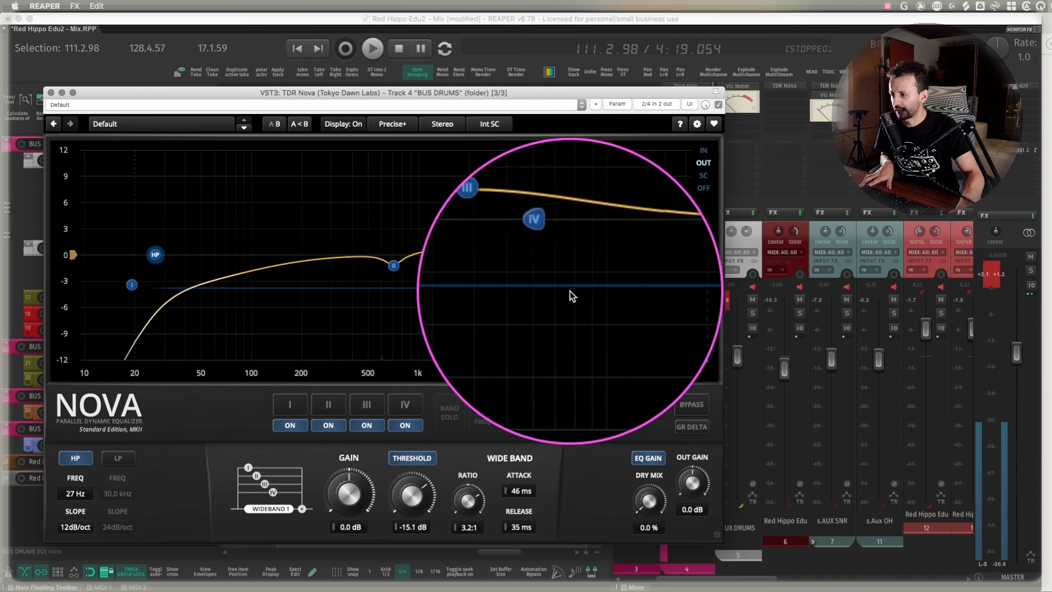
# Turn the spectrum analyzer off and try the wideband threshold at -15.3 dB with playback, ending at 0 dB
pyautogui.moveTo(412, 527); pyautogui.dragTo(395, 244)
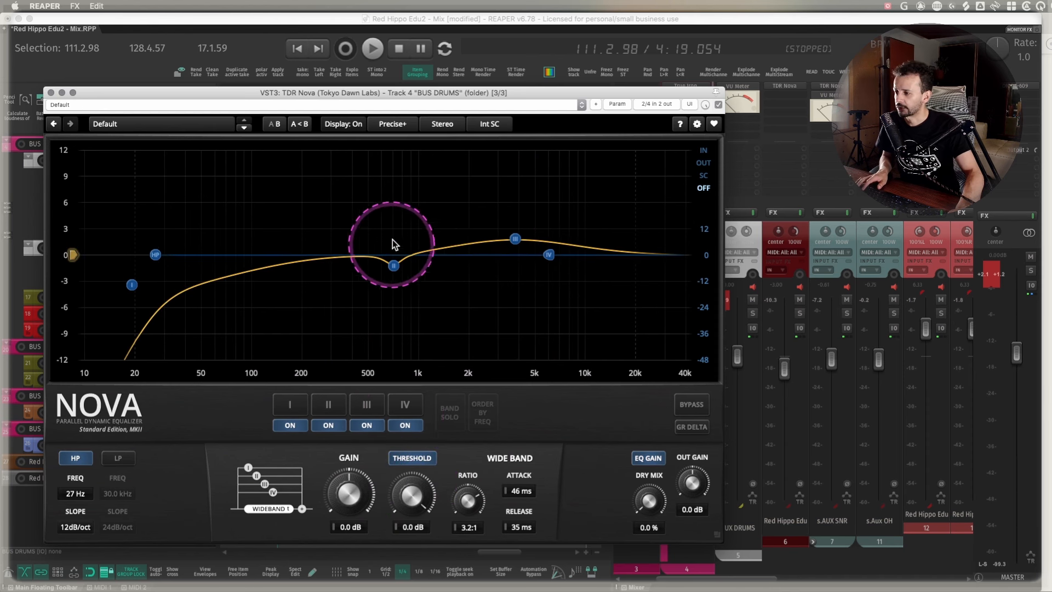
pyautogui.rightClick(369, 200)
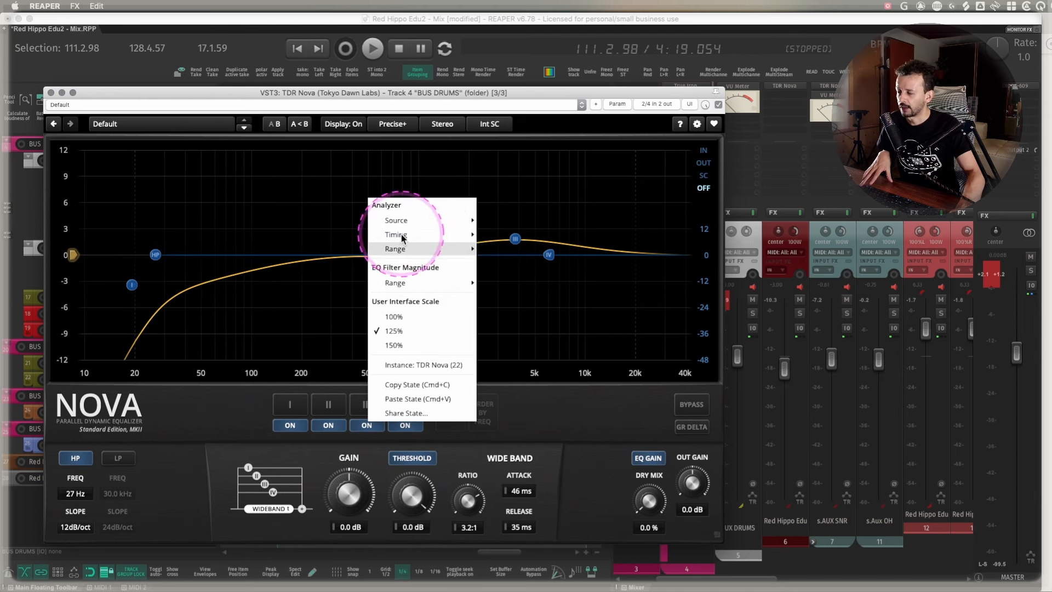
pyautogui.moveTo(414, 484); pyautogui.dragTo(410, 558)
pyautogui.moveTo(412, 523); pyautogui.dragTo(405, 462)
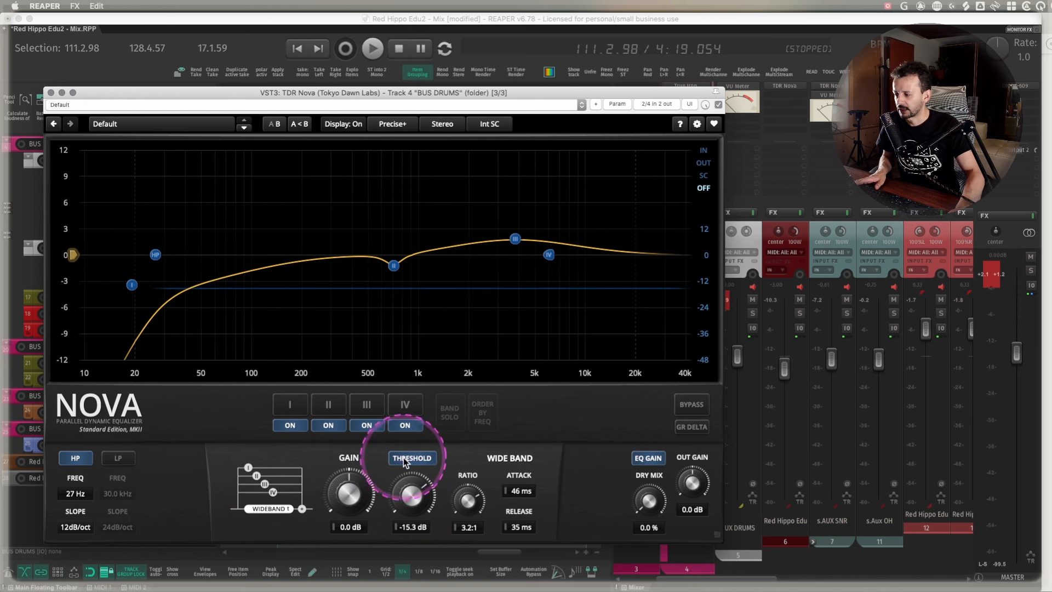
pyautogui.press('space')
pyautogui.moveTo(422, 501); pyautogui.dragTo(407, 356)
pyautogui.press('space')
# Turn the analyzer back on with the input as source, and lower the wideband threshold to -15.0 dB during playback
pyautogui.rightClick(354, 184)
pyautogui.moveTo(384, 206)
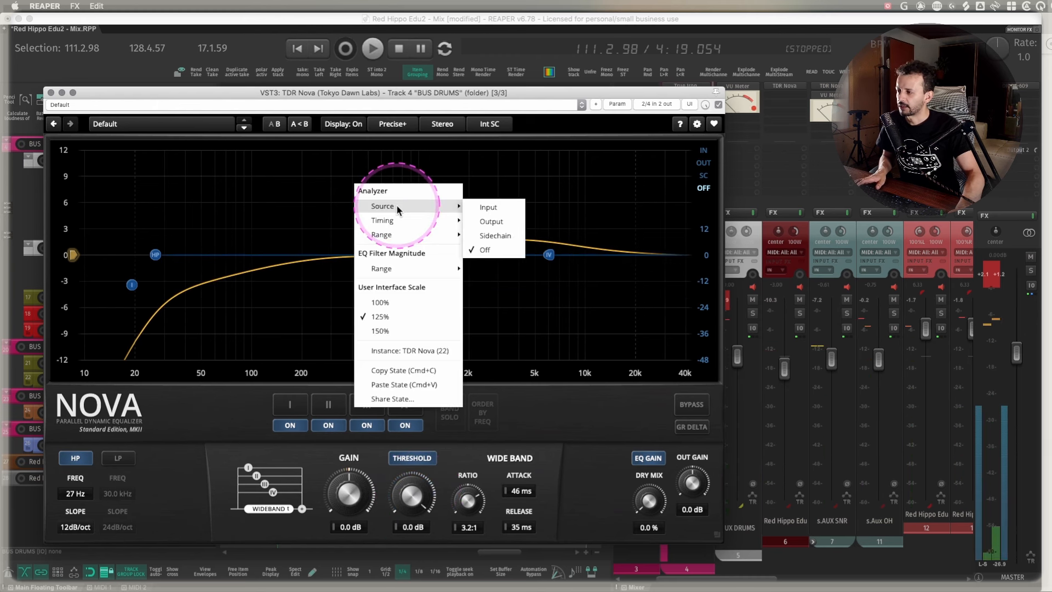
pyautogui.click(498, 223)
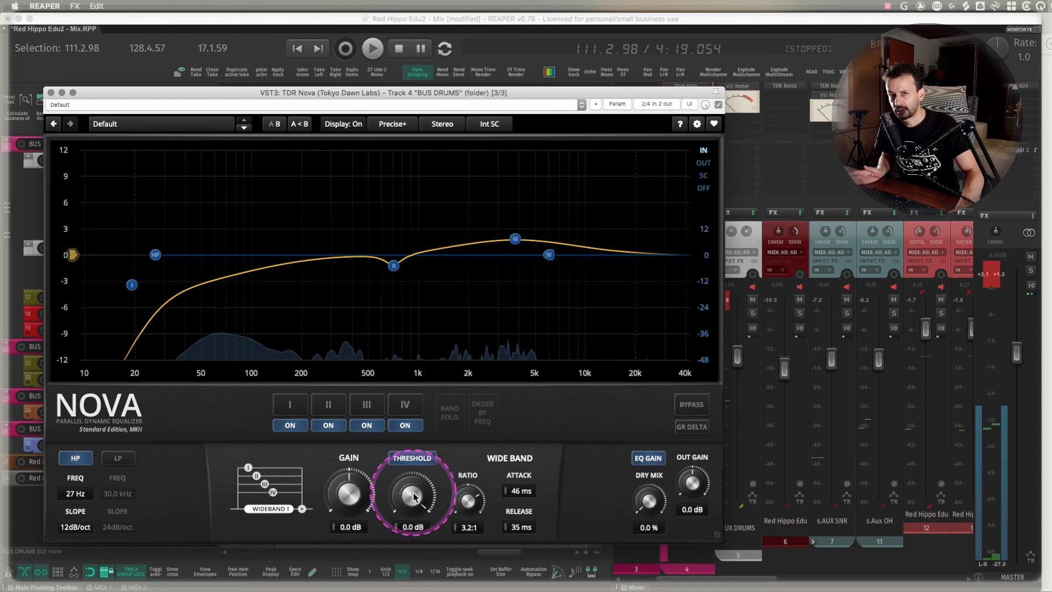
pyautogui.press('space')
pyautogui.moveTo(414, 496); pyautogui.dragTo(417, 515)
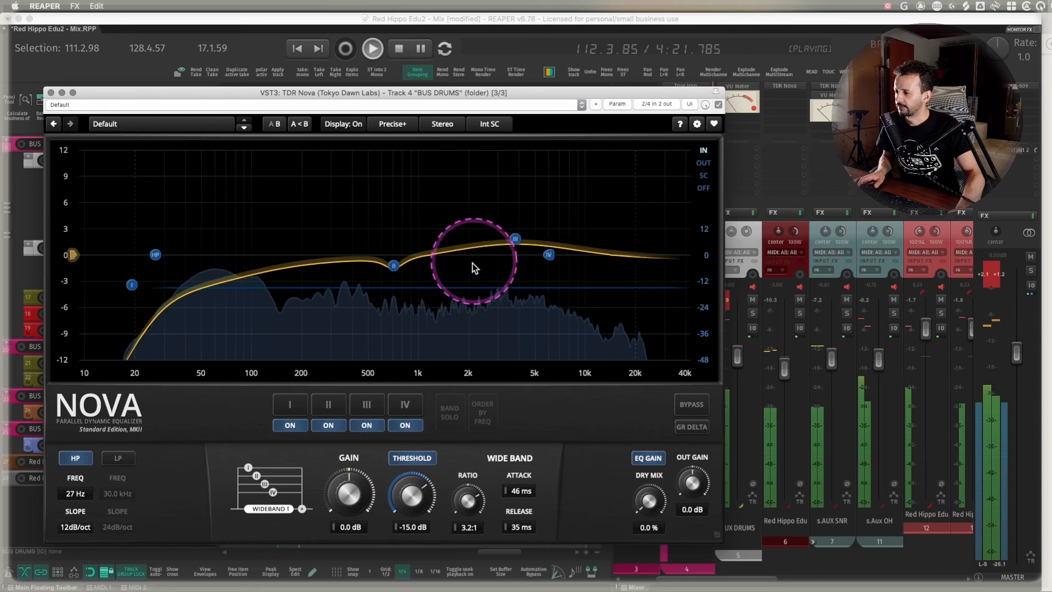
pyautogui.press('space')
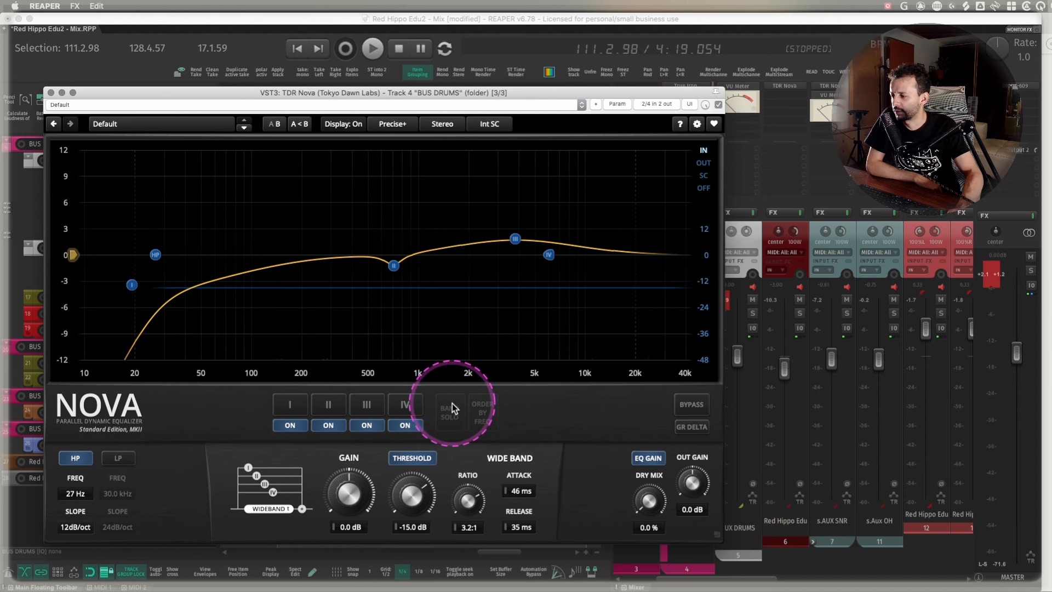
# Switch the spectrum analyzer's source to Output
pyautogui.rightClick(422, 224)
pyautogui.moveTo(482, 252)
pyautogui.click(558, 261)
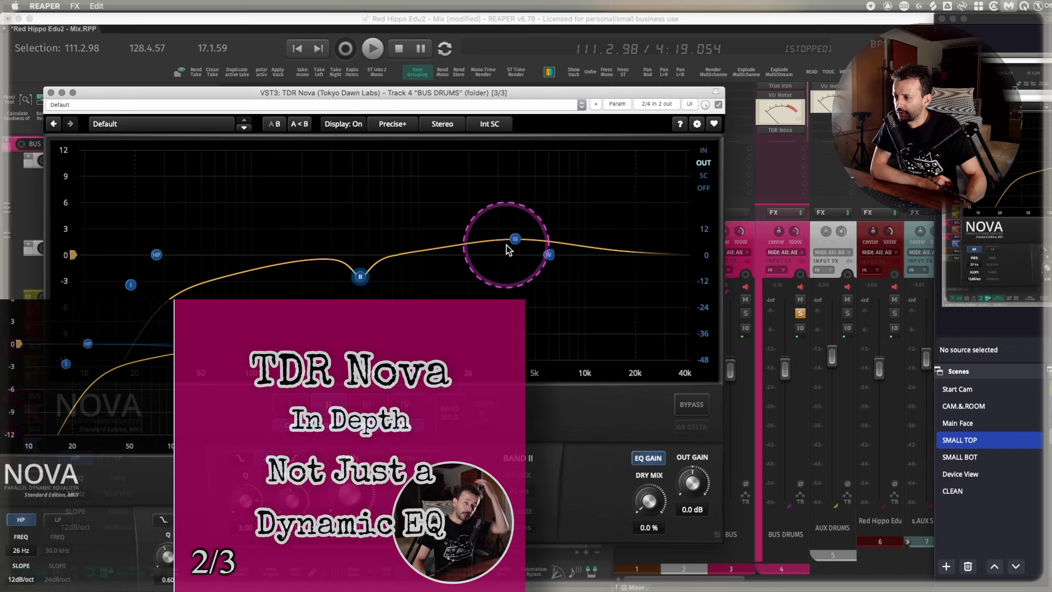
# Flatten band III by lowering its gain to about 0 dB
pyautogui.moveTo(513, 239); pyautogui.dragTo(515, 250)
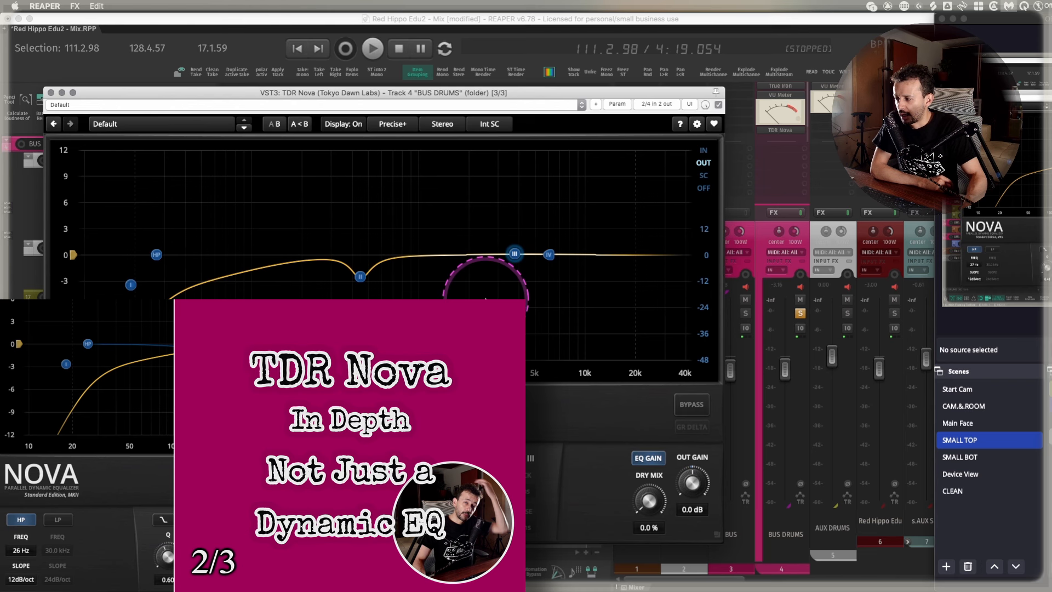
pyautogui.press('space')
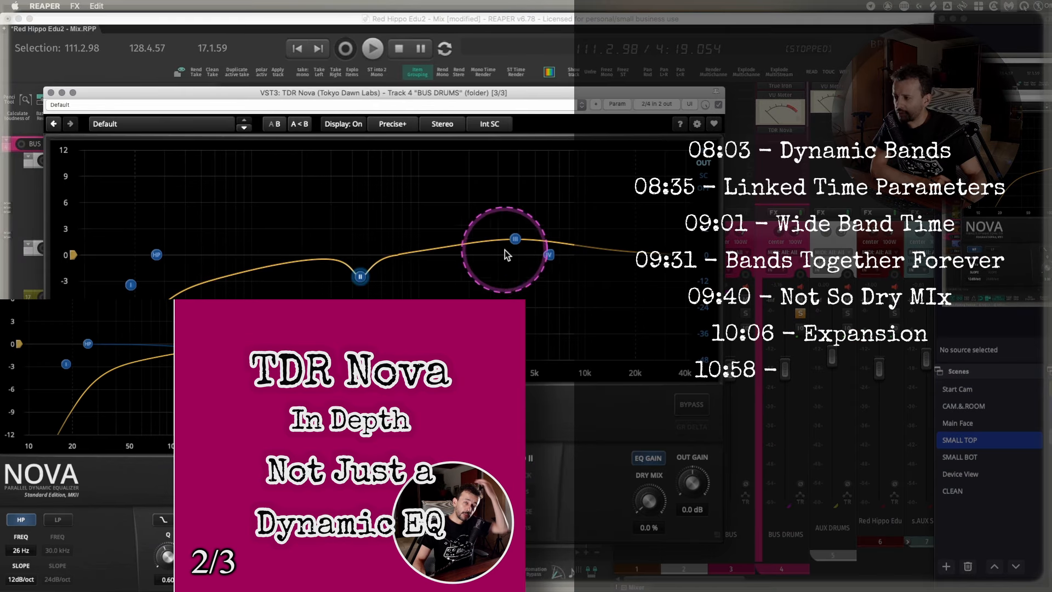
pyautogui.moveTo(515, 240); pyautogui.dragTo(514, 257)
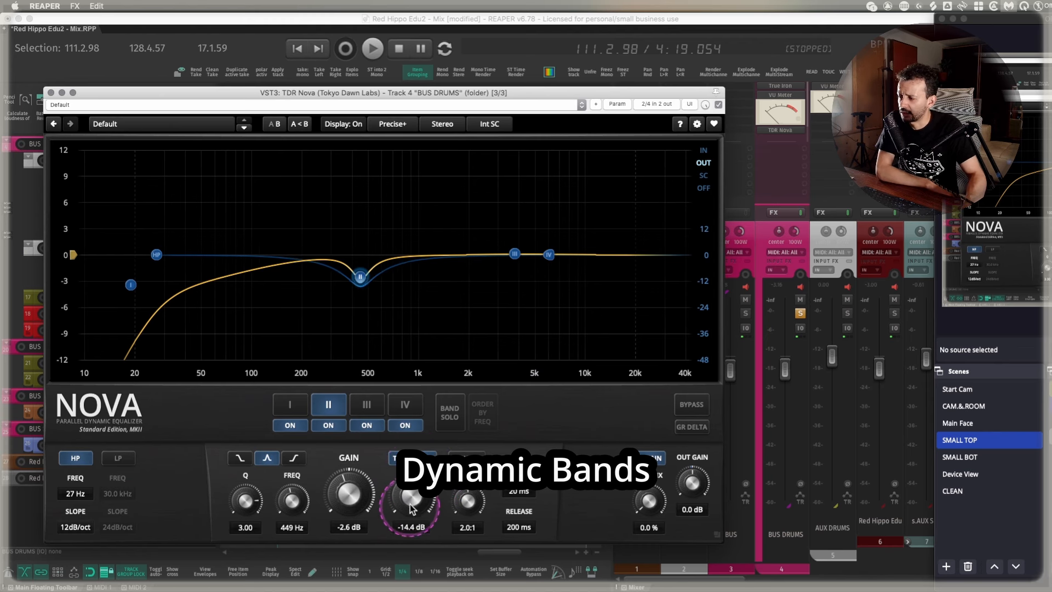
# Set band II's dynamic threshold to -17.4 dB and its ratio to 2.2:1
pyautogui.moveTo(409, 504)
pyautogui.mouseDown()
pyautogui.moveTo(410, 493)
pyautogui.moveTo(414, 589)
pyautogui.moveTo(419, 486)
pyautogui.mouseUp()
pyautogui.click(498, 417)
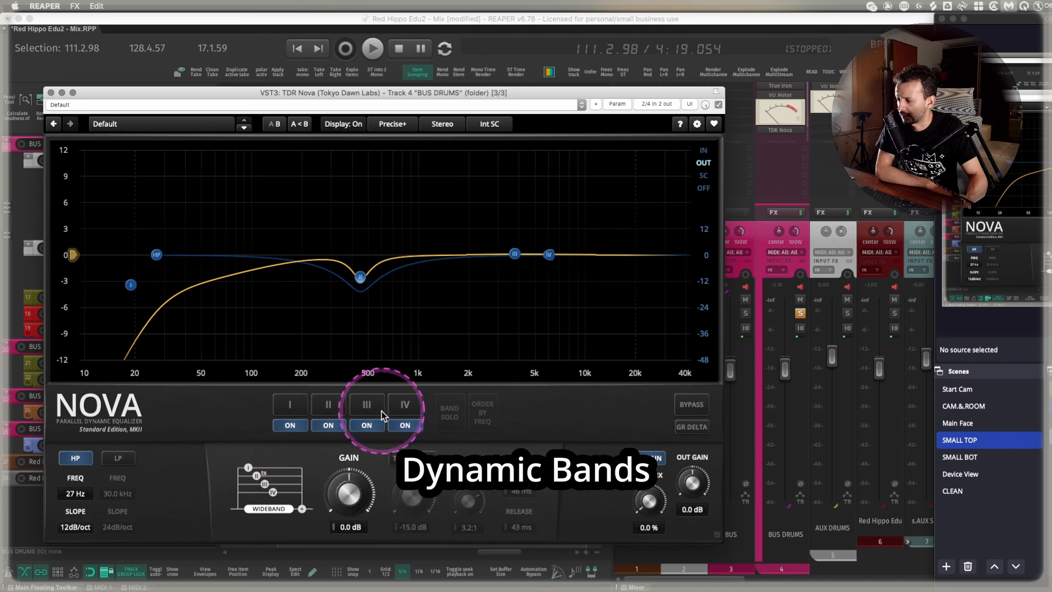
pyautogui.click(329, 405)
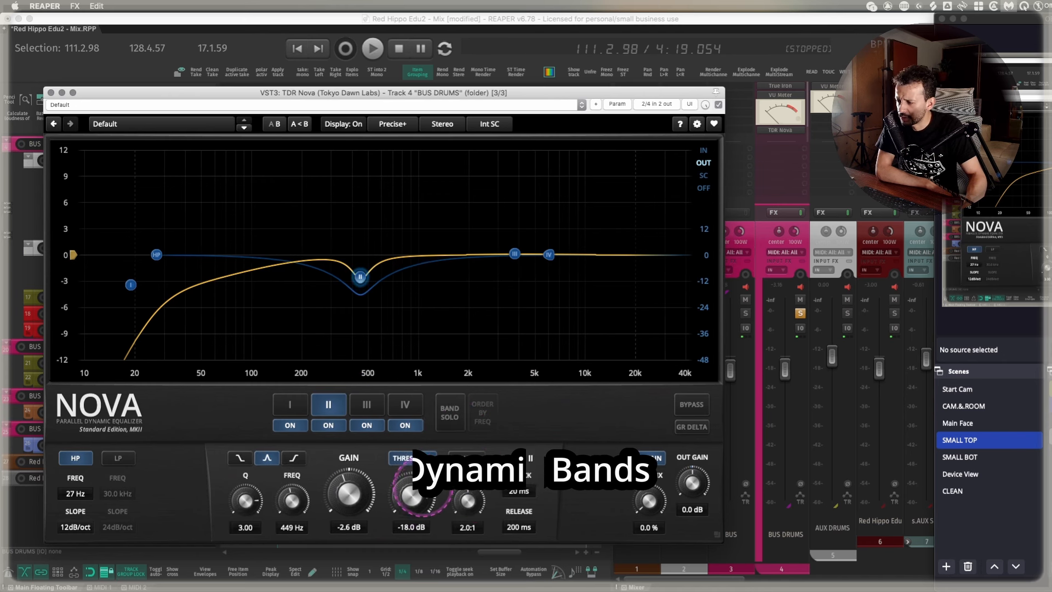
pyautogui.moveTo(419, 490); pyautogui.dragTo(421, 486)
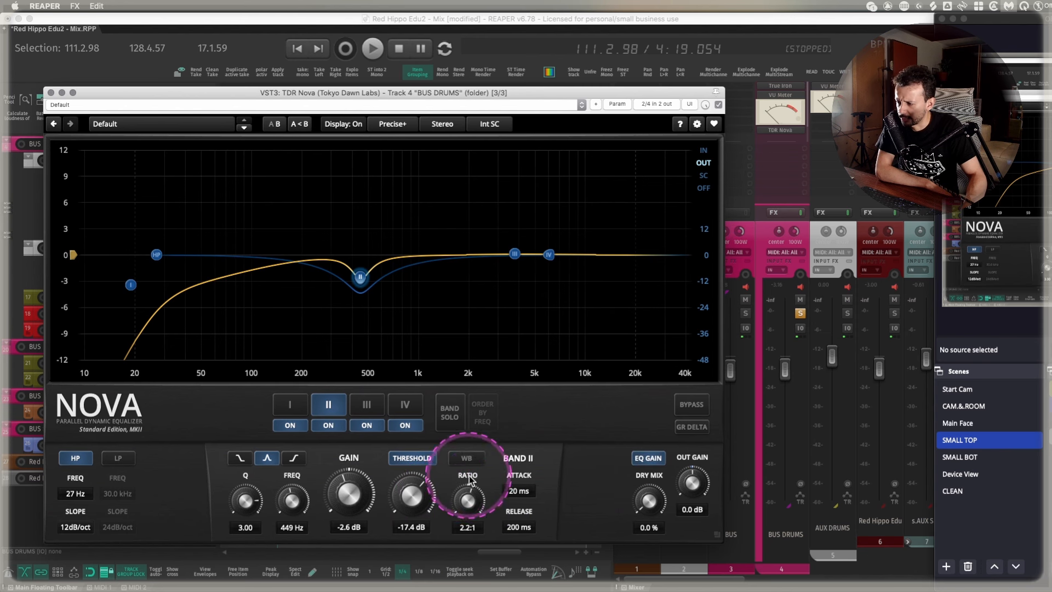
# Set band II's attack to 25 ms and release to 120 ms, and play the drum bus to audition it
pyautogui.doubleClick(517, 527)
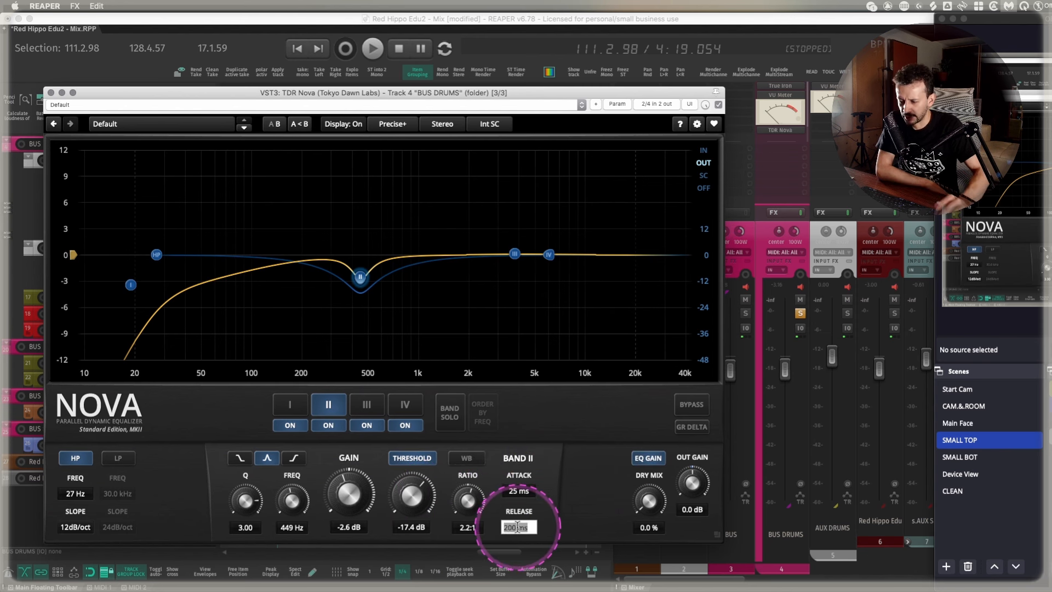
pyautogui.write('120')
pyautogui.press('Return')
pyautogui.press('space')
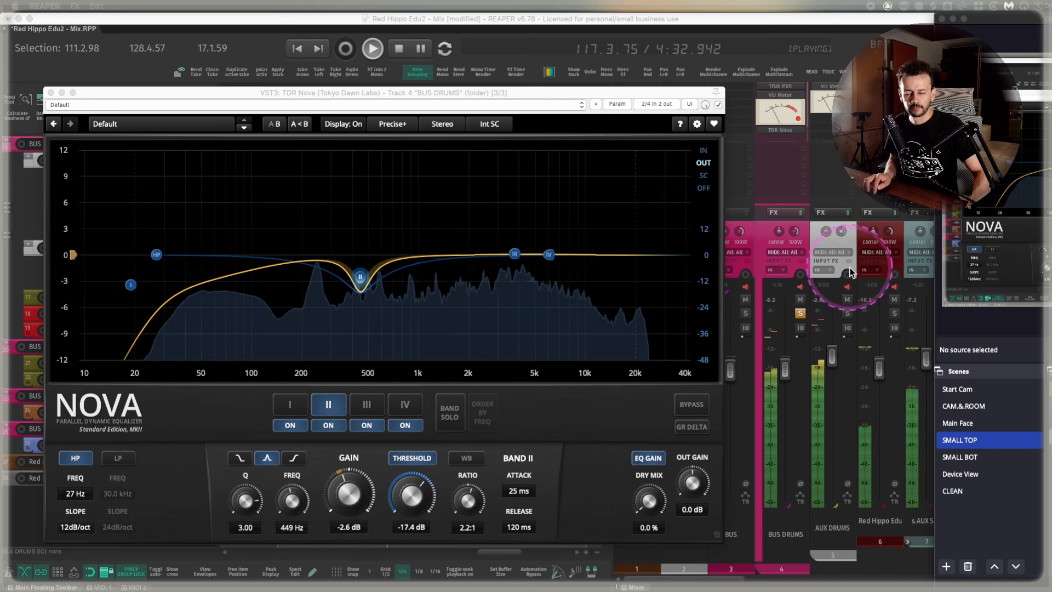
pyautogui.click(269, 44)
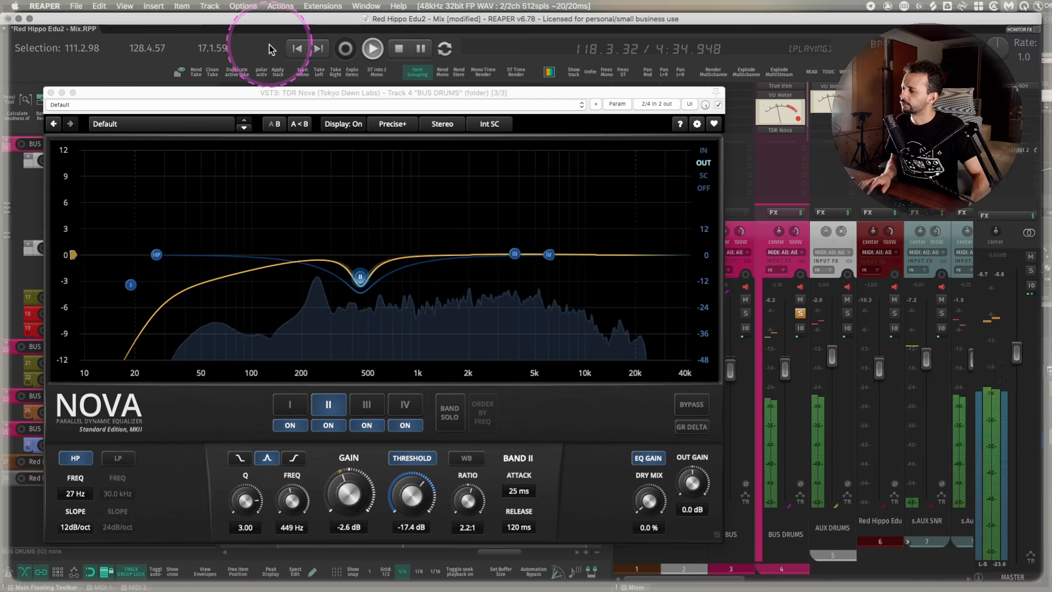
pyautogui.press('space')
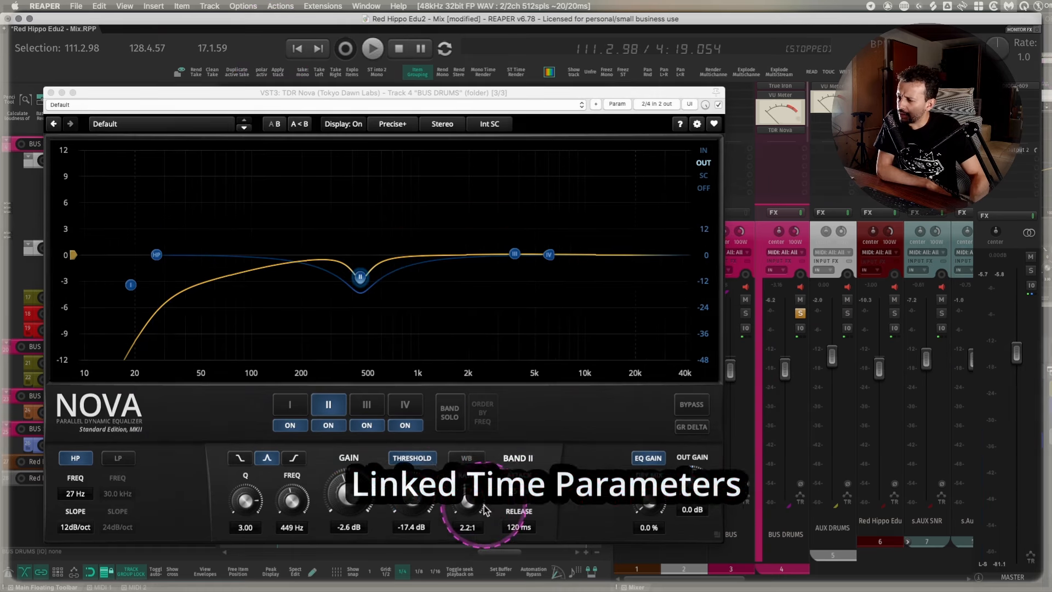
# Enable the wideband compressor's threshold at 0.0 dB
pyautogui.click(544, 414)
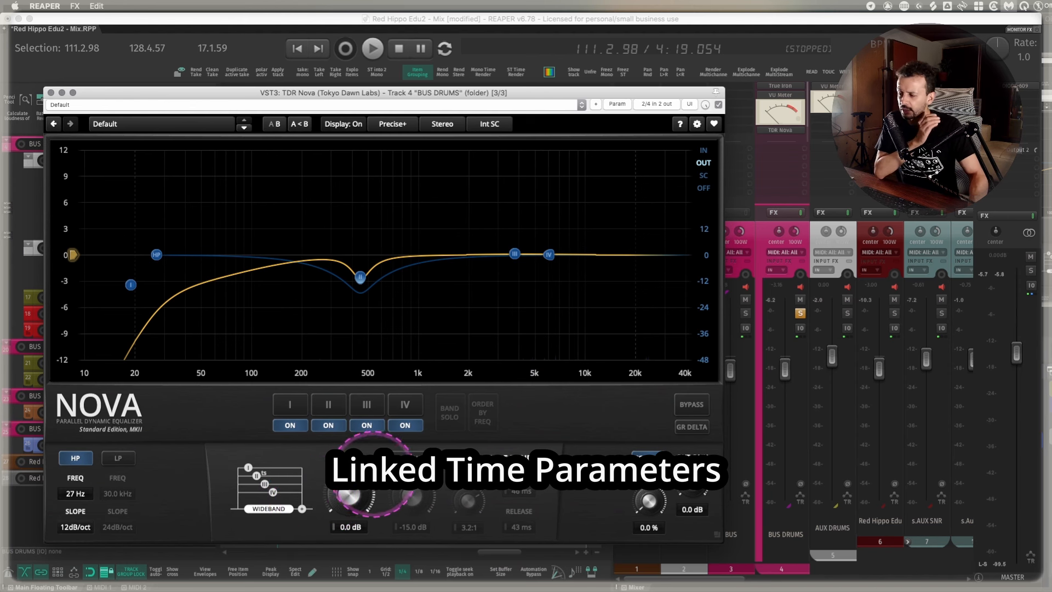
pyautogui.click(415, 459)
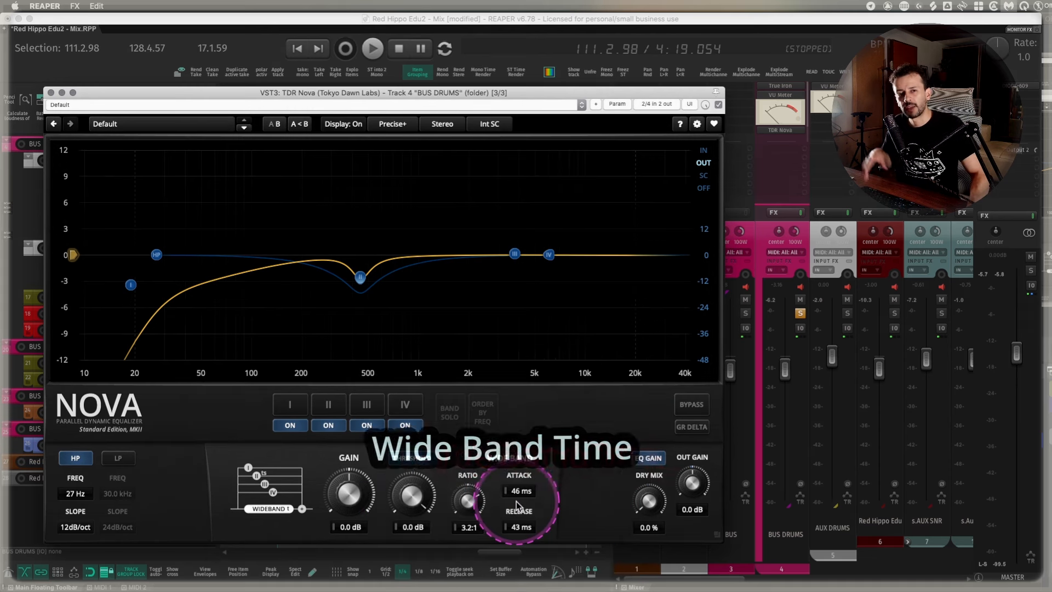
# Link band II's ratio, attack and release to the wideband settings, compare both sections, and unlink band II again
pyautogui.click(331, 406)
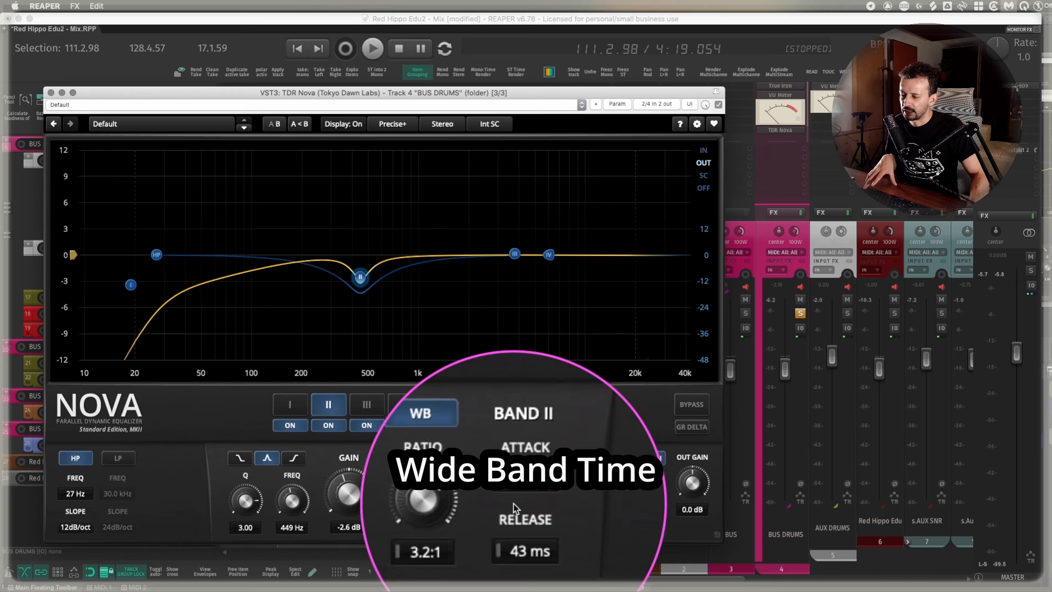
pyautogui.click(517, 431)
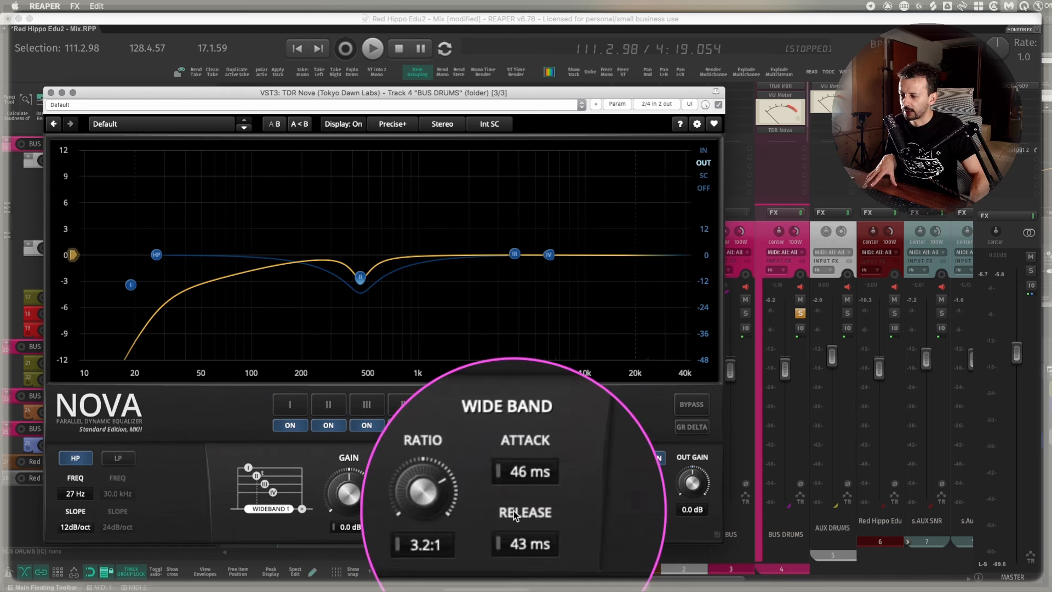
pyautogui.click(329, 404)
pyautogui.click(459, 462)
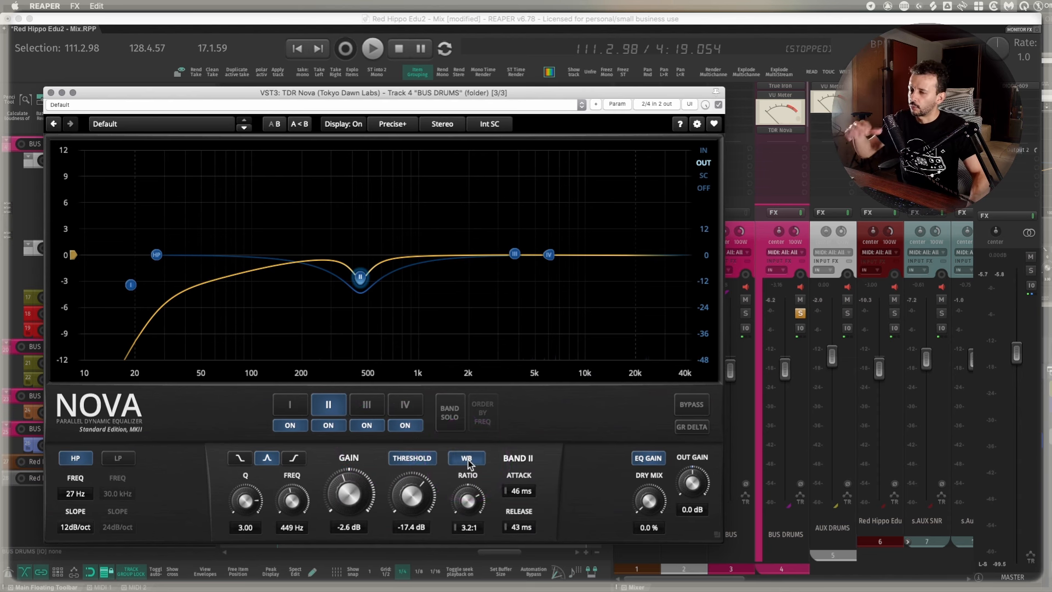
pyautogui.click(467, 462)
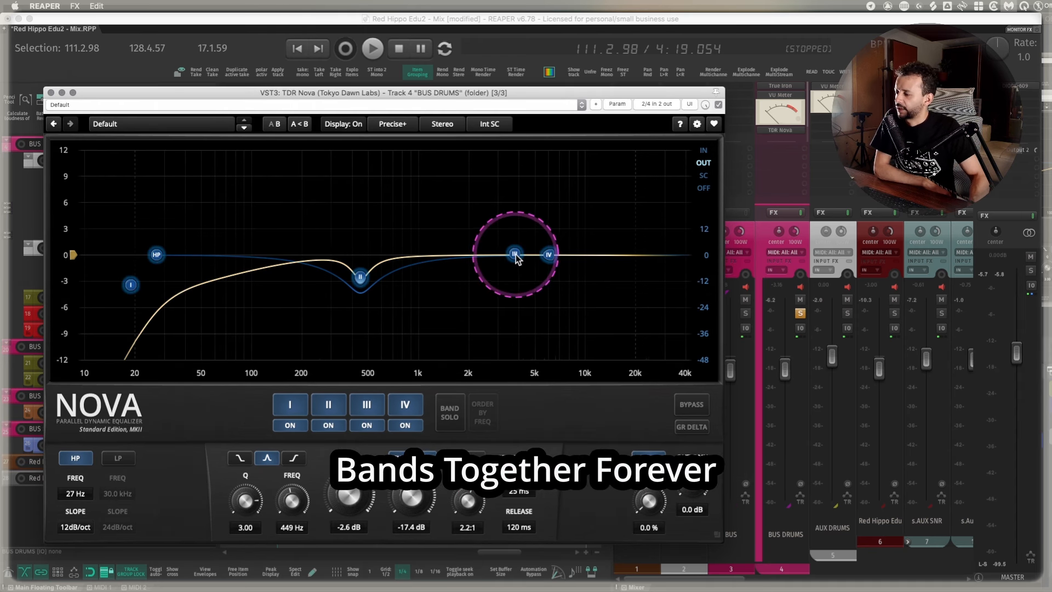
# With all four bands selected, shift them together to raise band III to about 0.9 dB, and reposition the plugin window
pyautogui.moveTo(513, 254)
pyautogui.mouseDown()
pyautogui.moveTo(580, 257)
pyautogui.moveTo(504, 253)
pyautogui.moveTo(500, 228)
pyautogui.moveTo(505, 267)
pyautogui.moveTo(488, 244)
pyautogui.moveTo(511, 247)
pyautogui.mouseUp()
pyautogui.click(546, 319)
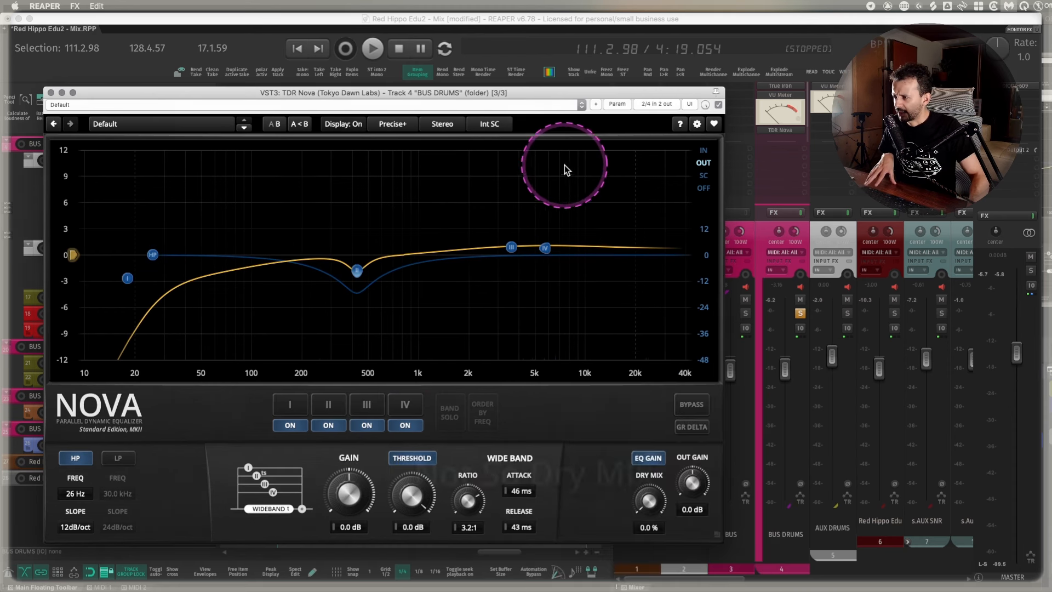
pyautogui.moveTo(547, 101); pyautogui.dragTo(513, 104)
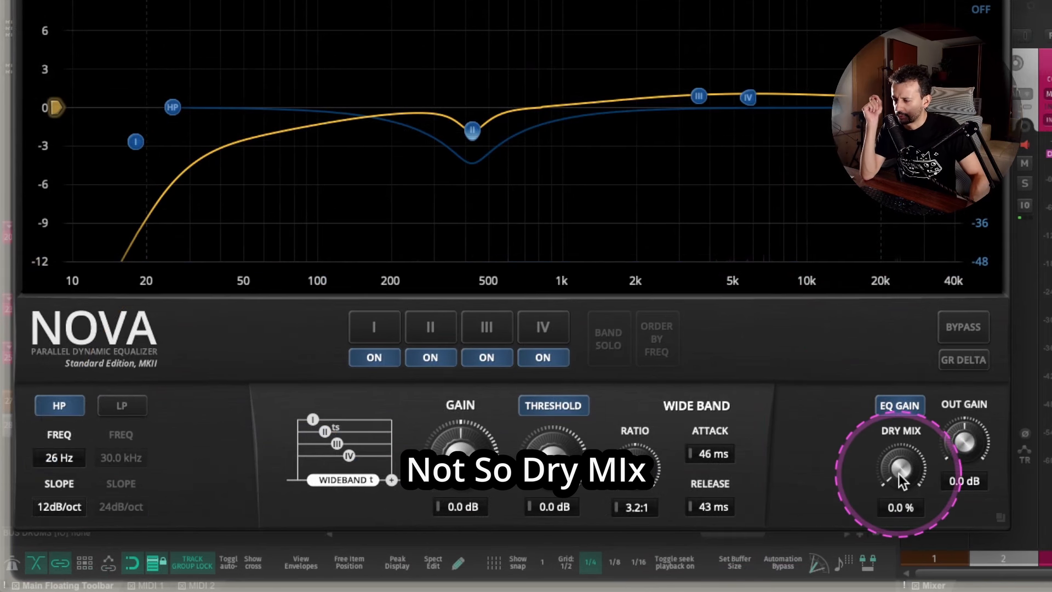
# Sweep the dry mix up to 100% and return it to 0%
pyautogui.moveTo(898, 473); pyautogui.dragTo(895, 256)
pyautogui.moveTo(888, 206); pyautogui.dragTo(902, 547)
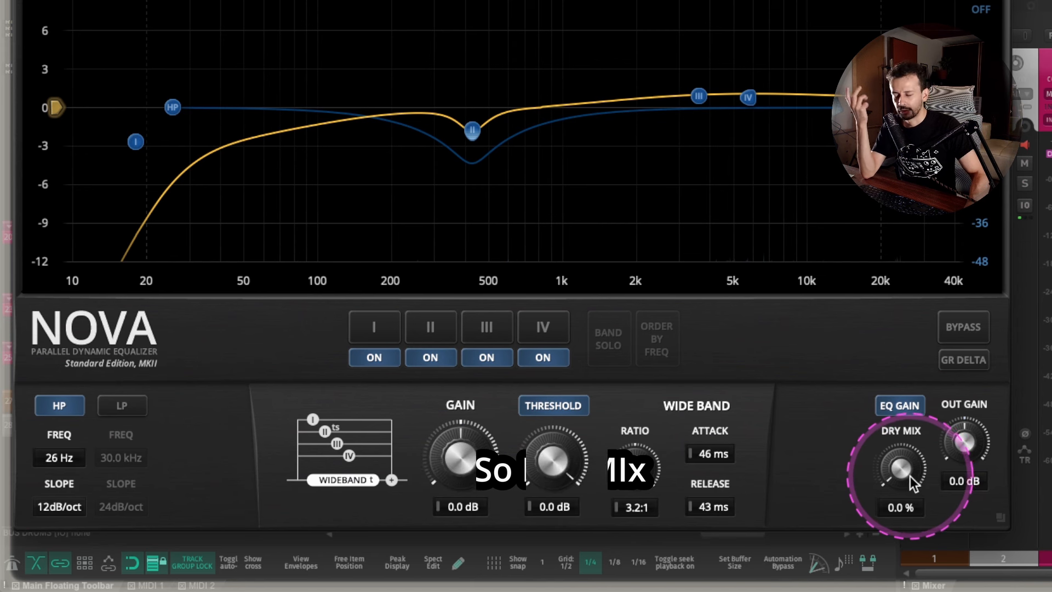
pyautogui.moveTo(922, 468); pyautogui.dragTo(872, 44)
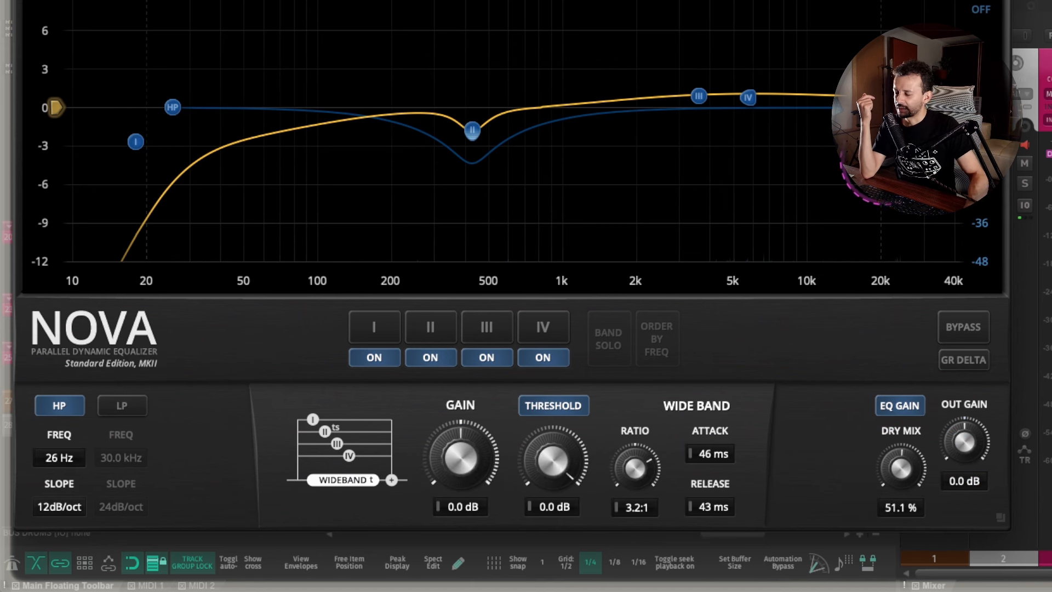
pyautogui.moveTo(879, 140); pyautogui.dragTo(899, 0)
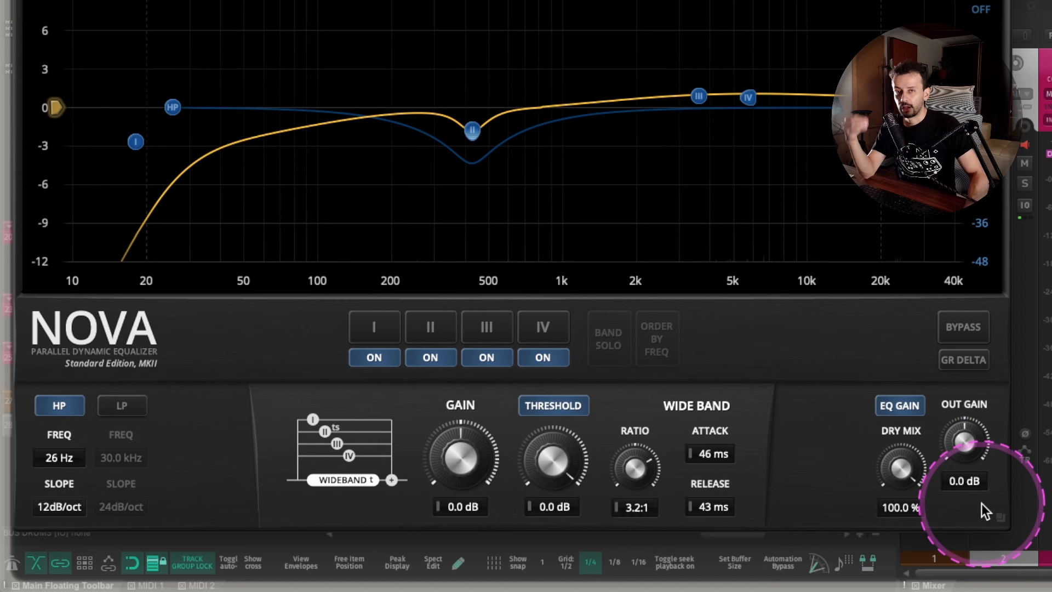
pyautogui.moveTo(900, 468); pyautogui.dragTo(899, 591)
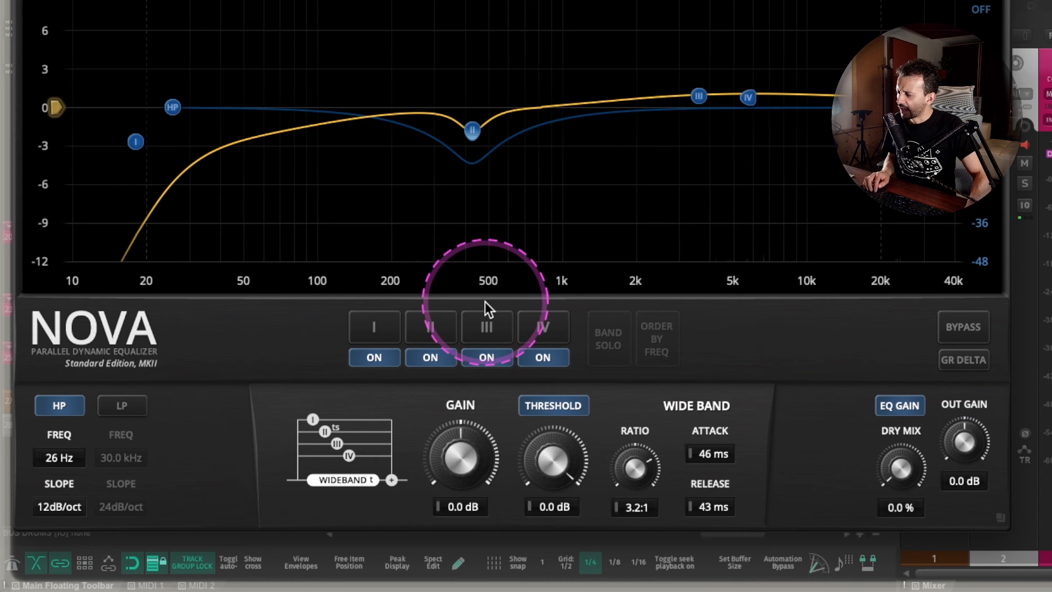
# Enable band IV's dynamic threshold and set its ratio to 0.5:1 for upward expansion
pyautogui.click(699, 99)
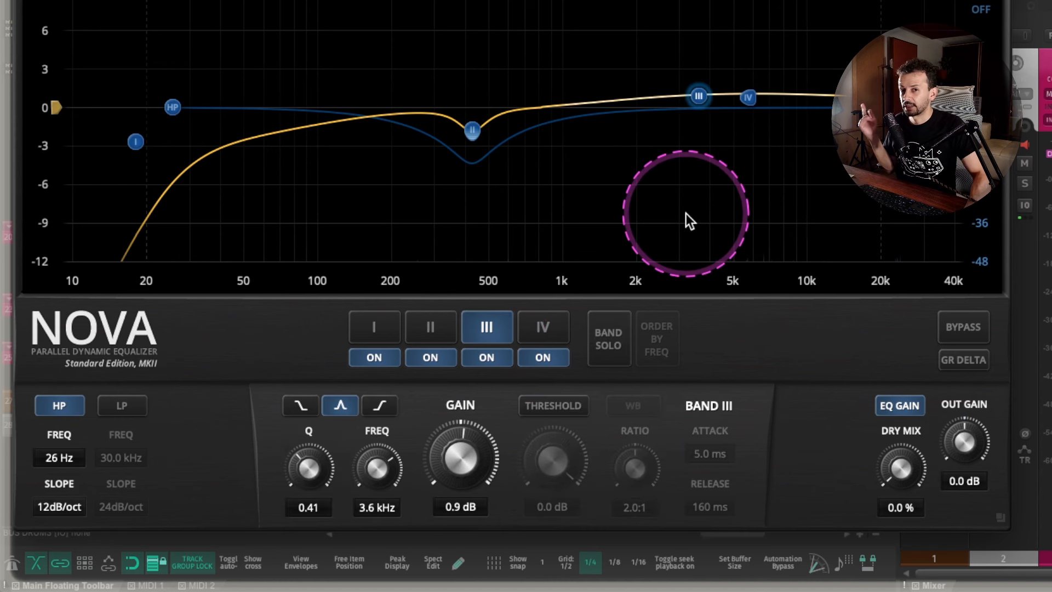
pyautogui.click(748, 97)
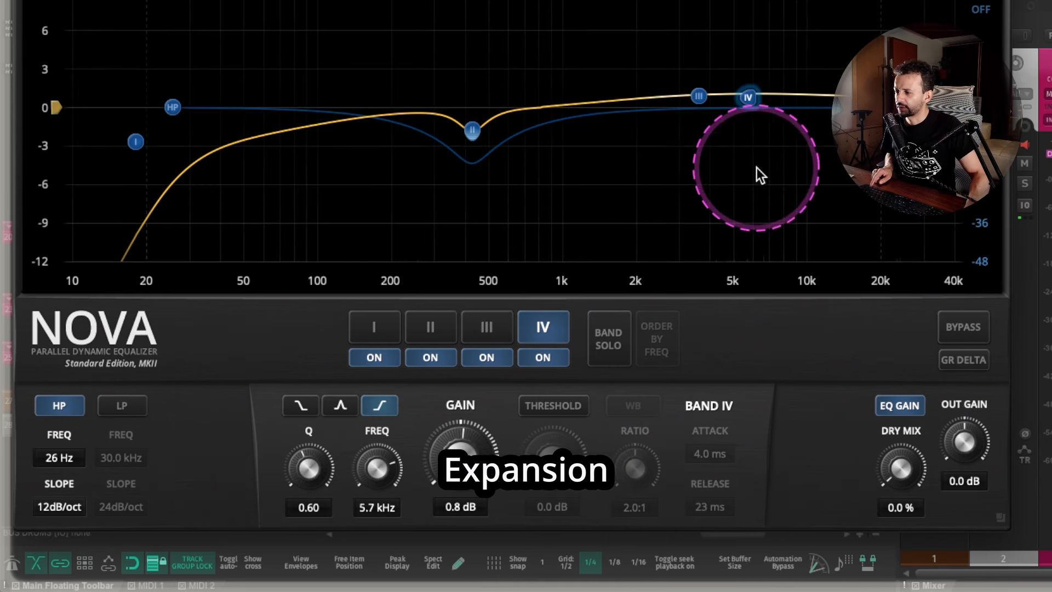
pyautogui.click(558, 404)
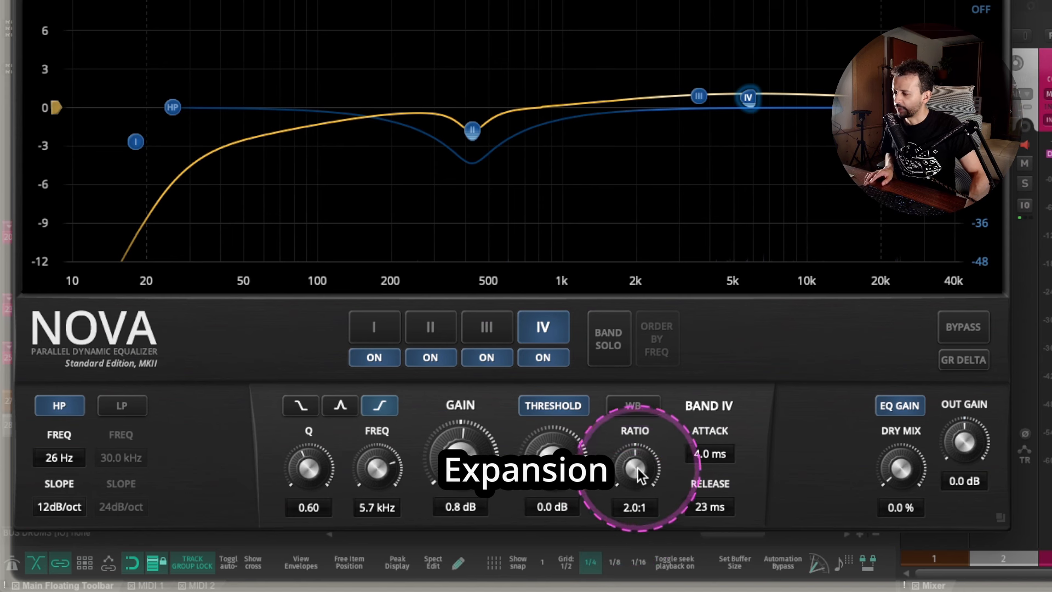
pyautogui.moveTo(638, 468); pyautogui.dragTo(635, 517)
pyautogui.moveTo(638, 473); pyautogui.dragTo(641, 531)
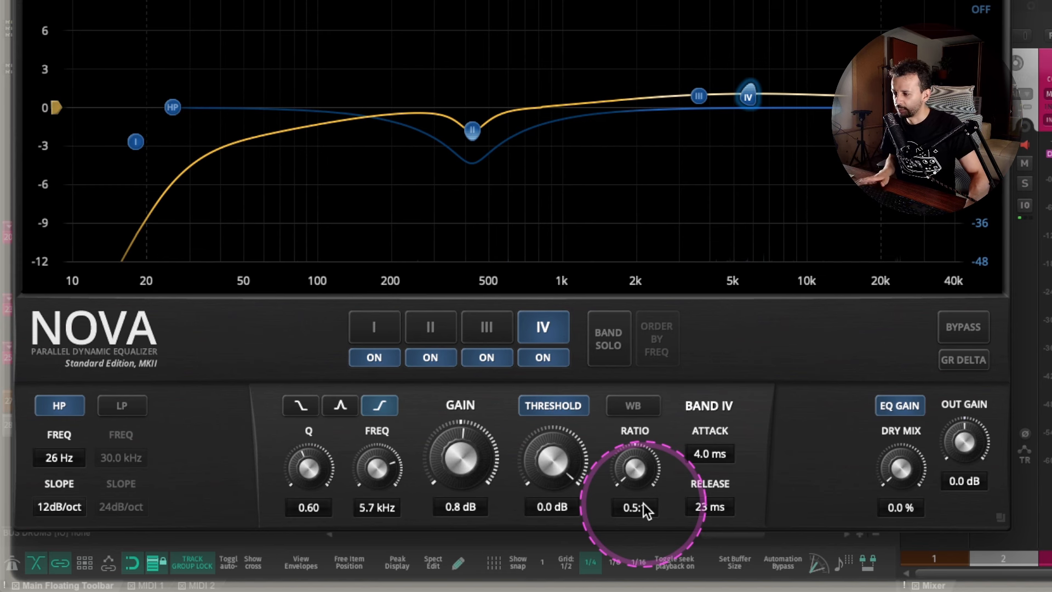
# Play the drum bus and lower band IV's threshold to -19.1 dB while auditioning the expansion
pyautogui.press('space')
pyautogui.moveTo(554, 453); pyautogui.dragTo(573, 518)
pyautogui.moveTo(564, 479)
pyautogui.mouseDown()
pyautogui.moveTo(559, 526)
pyautogui.moveTo(562, 480)
pyautogui.mouseUp()
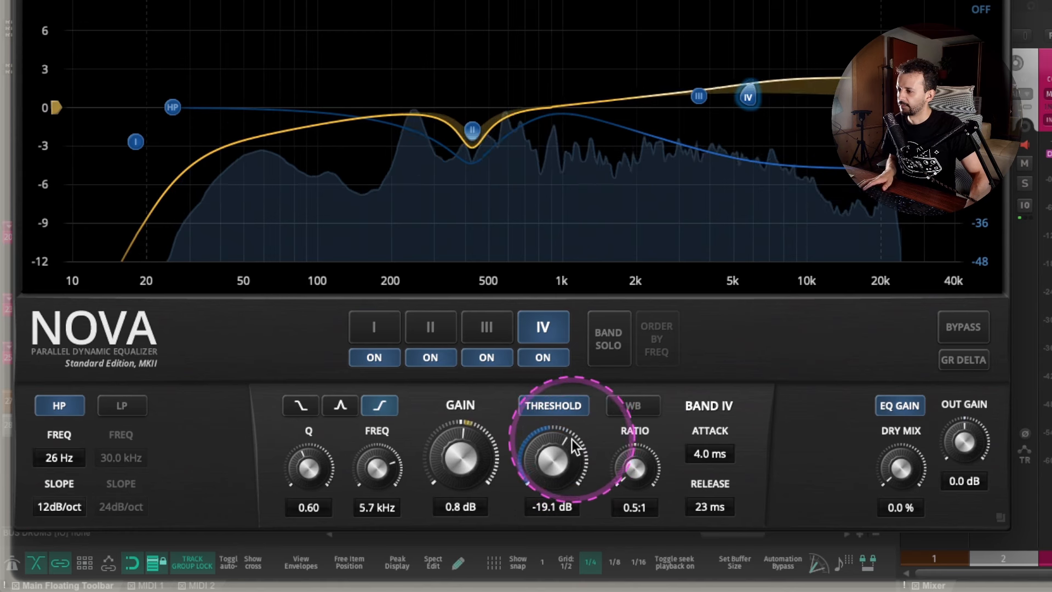
pyautogui.press('space')
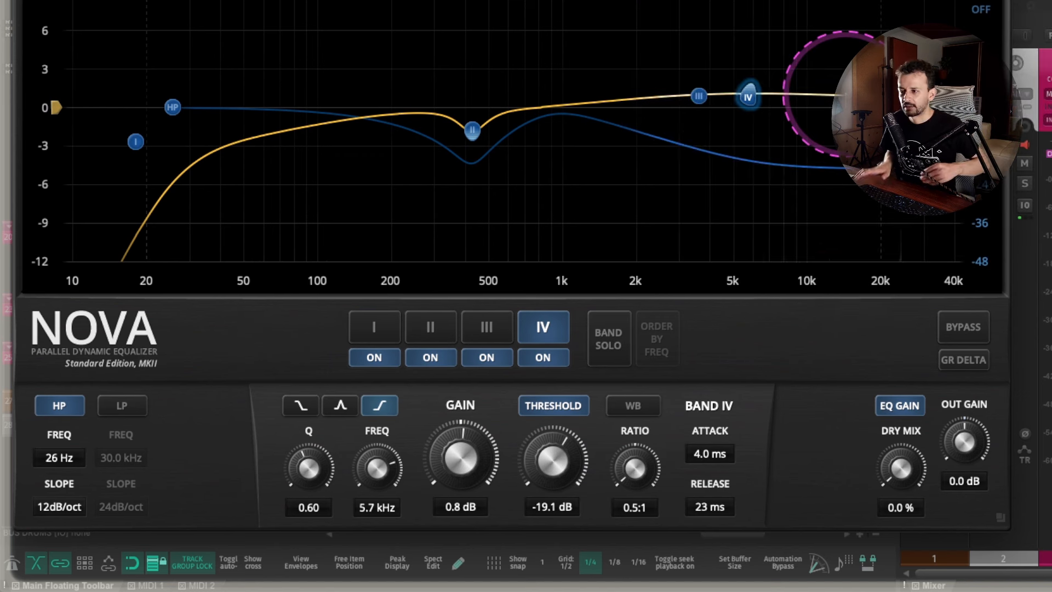
pyautogui.press('space')
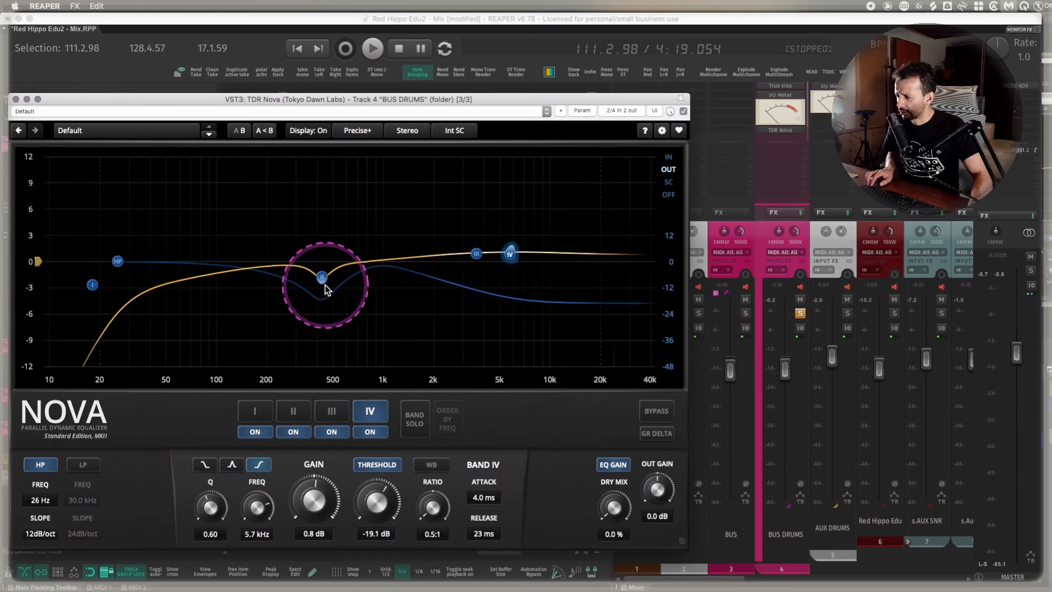
pyautogui.click(370, 411)
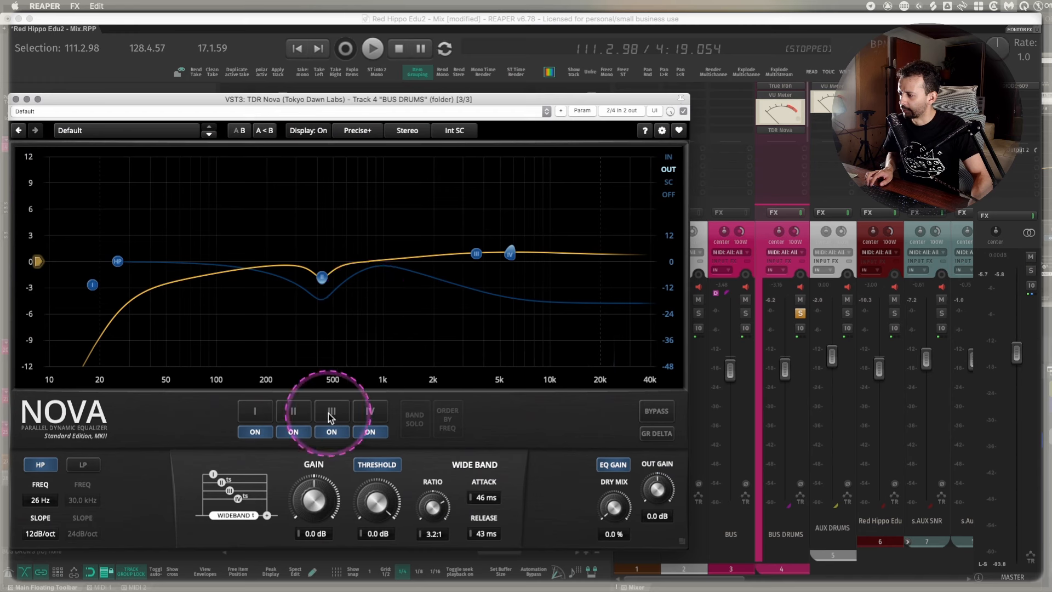
pyautogui.click(296, 412)
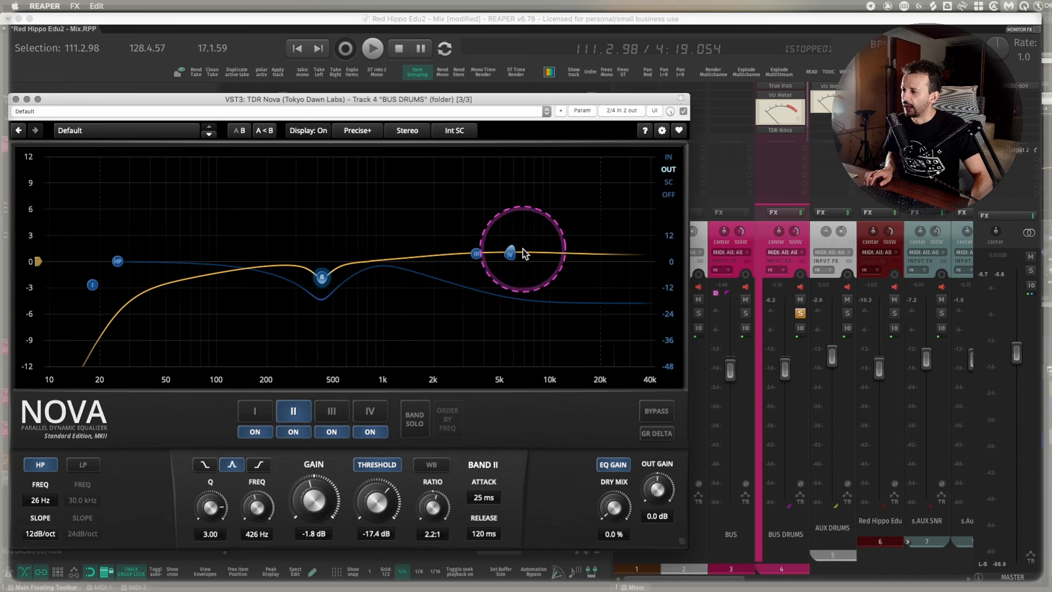
pyautogui.click(547, 305)
pyautogui.click(545, 306)
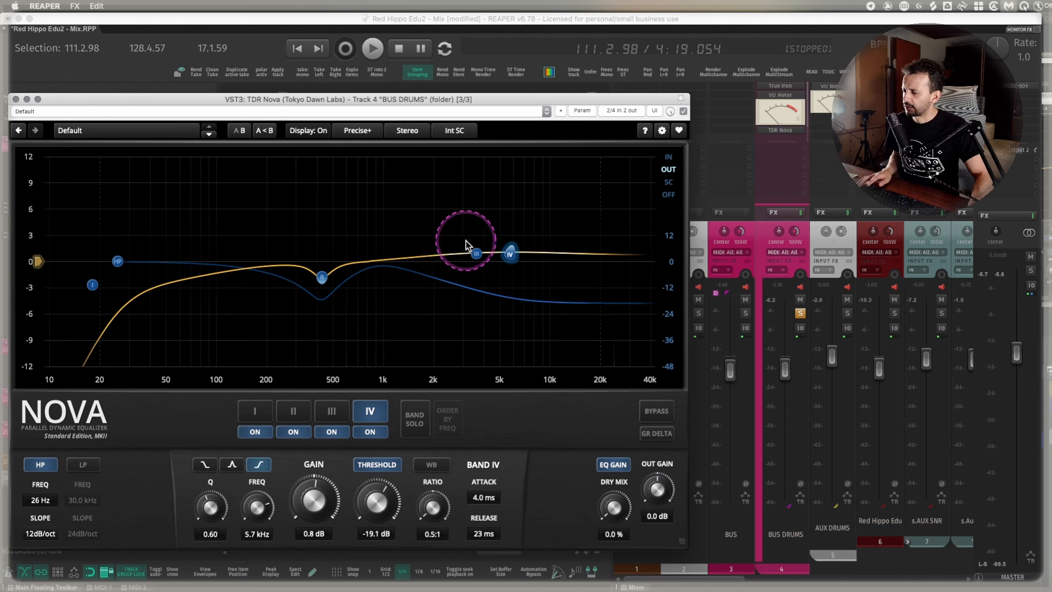
# Move band III to 1529 Hz at 0.2 dB, switch it to Sticky mode and set its Q to 1.45
pyautogui.click(476, 254)
pyautogui.moveTo(474, 256); pyautogui.dragTo(415, 259)
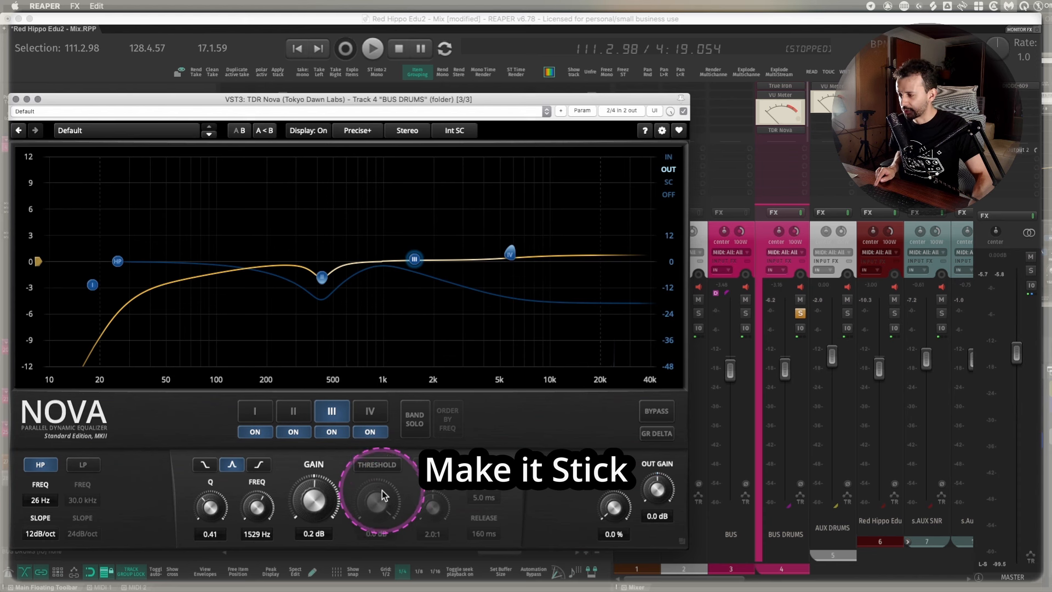
pyautogui.click(377, 466)
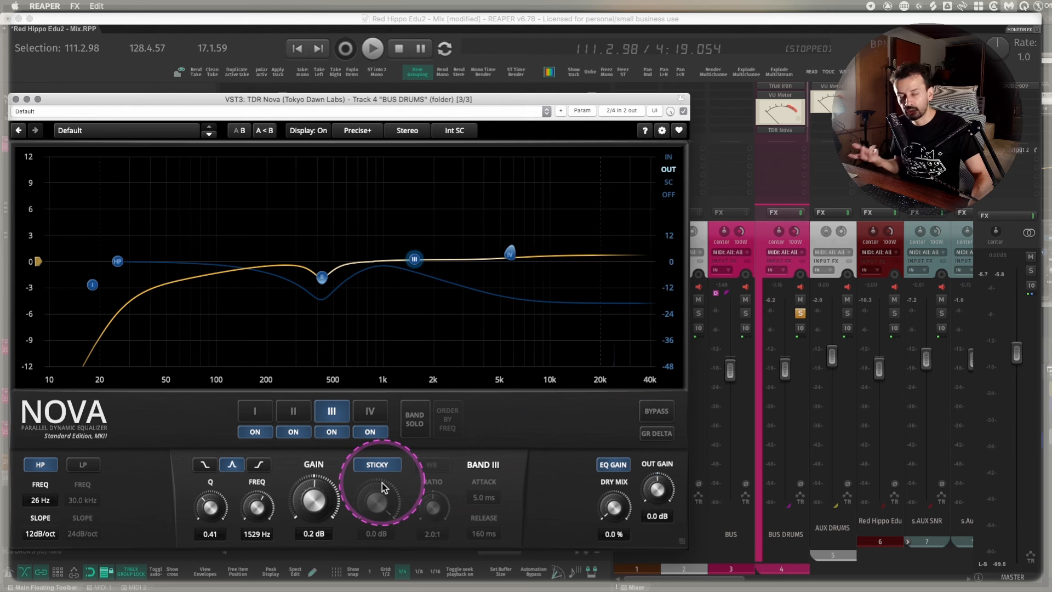
pyautogui.moveTo(212, 498); pyautogui.dragTo(212, 372)
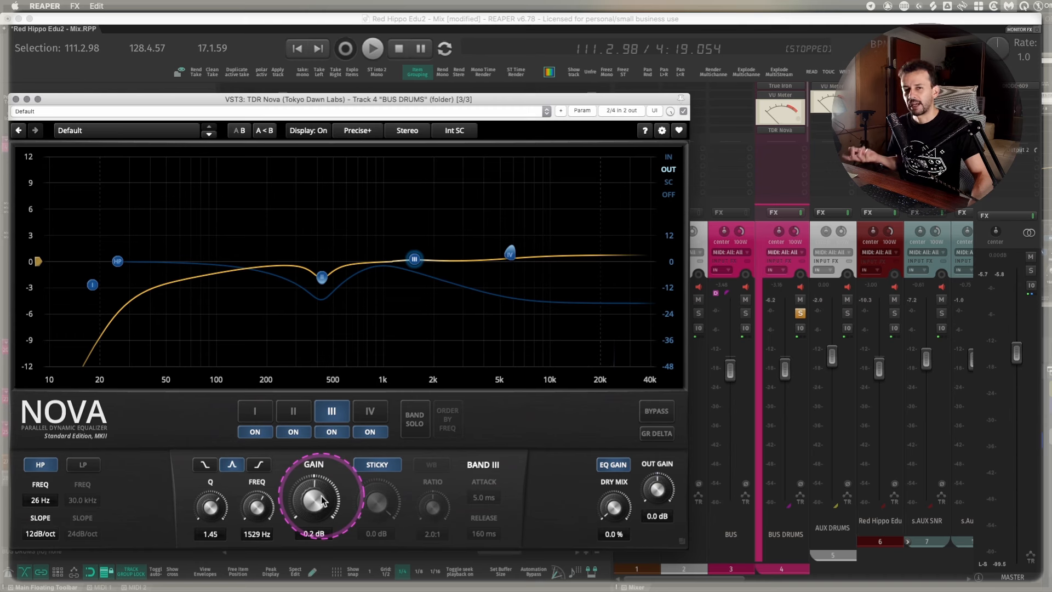
# Set the wideband threshold to -23.8 dB and narrow sticky band III to a Q of 3.66
pyautogui.click(492, 414)
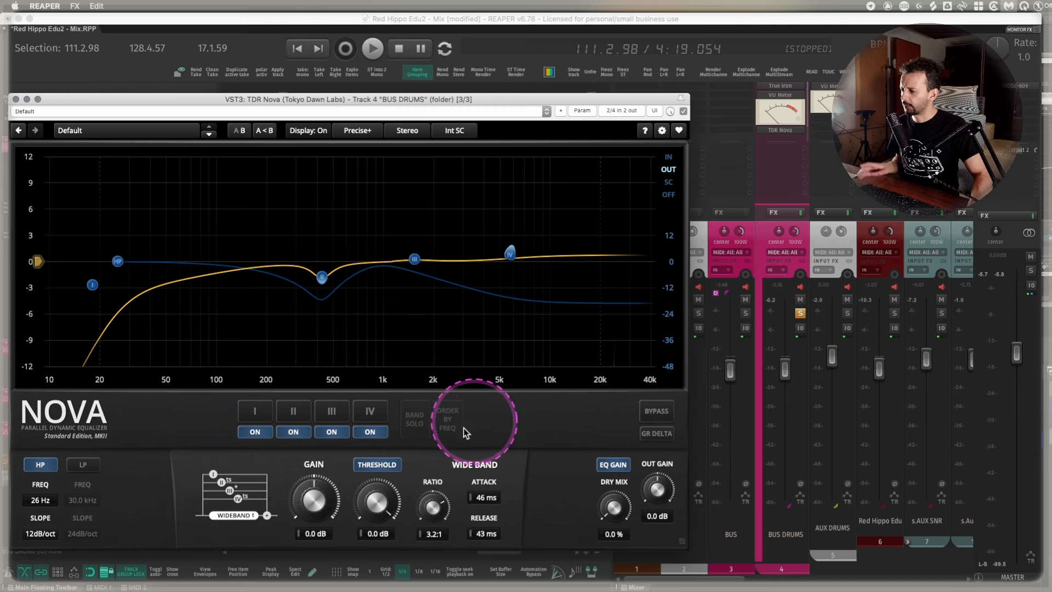
pyautogui.click(337, 415)
pyautogui.click(485, 422)
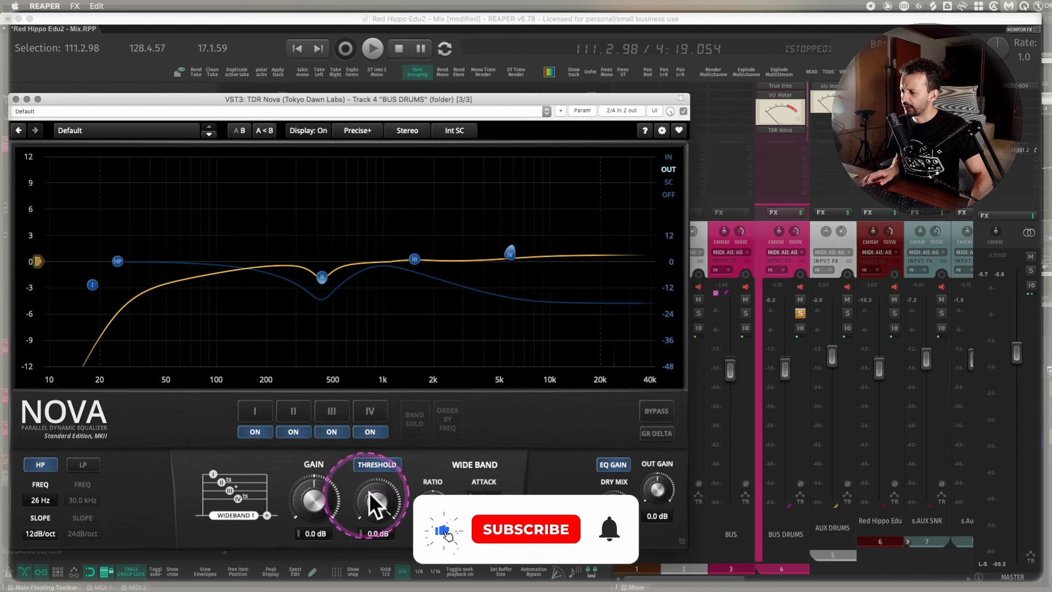
pyautogui.moveTo(377, 512); pyautogui.dragTo(372, 559)
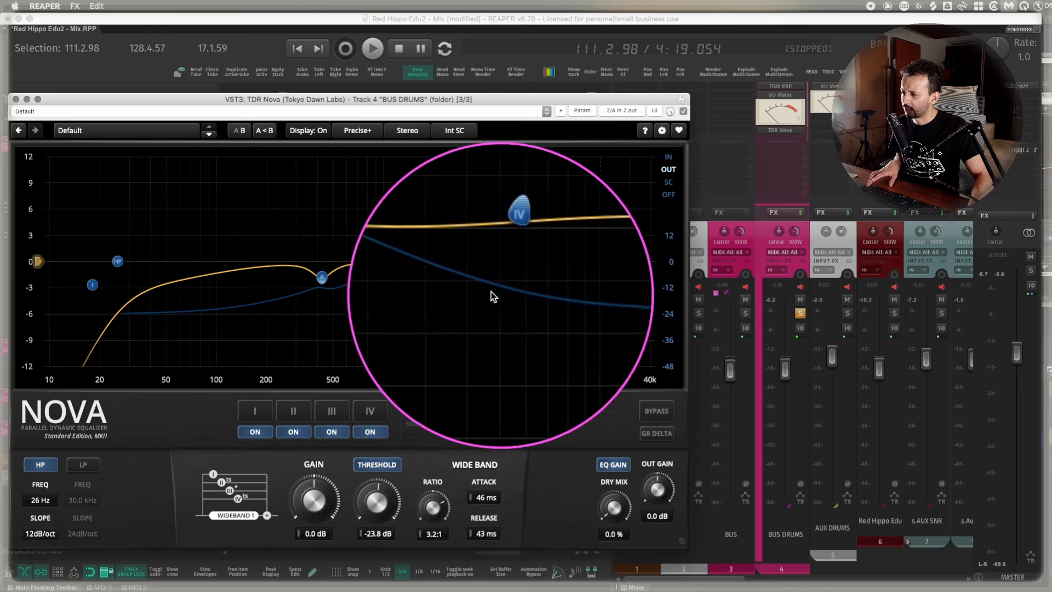
pyautogui.click(409, 253)
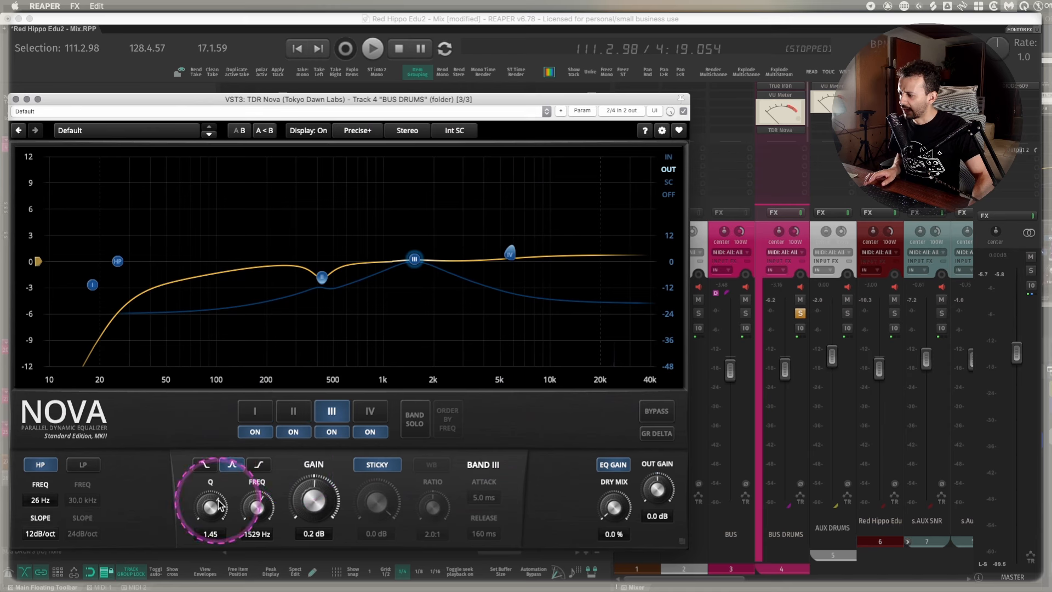
pyautogui.moveTo(212, 510); pyautogui.dragTo(211, 370)
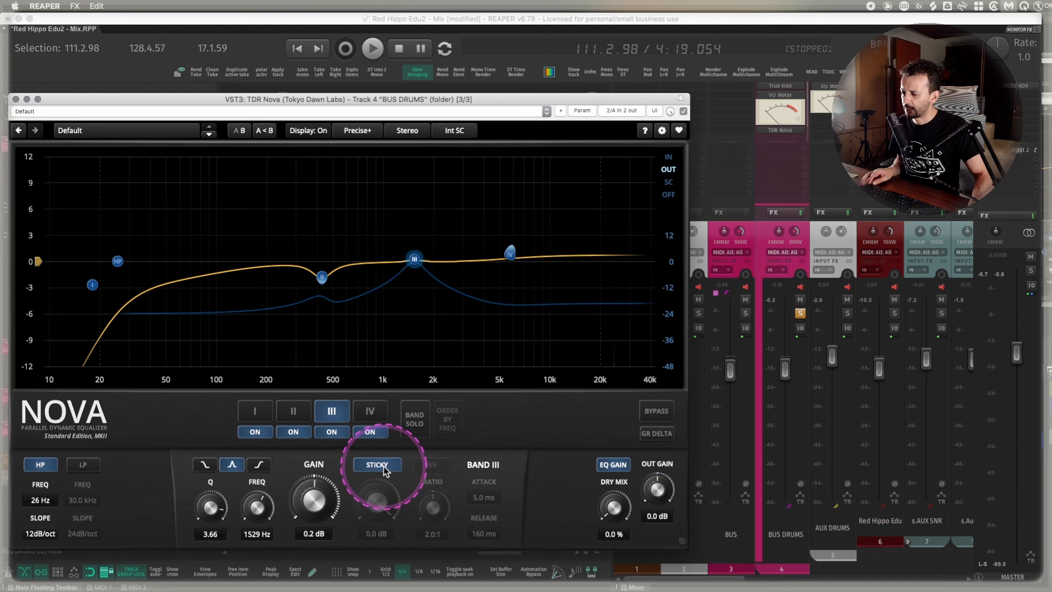
# Play the drum bus and compare band III with Sticky mode off and on, leaving it on
pyautogui.press('space')
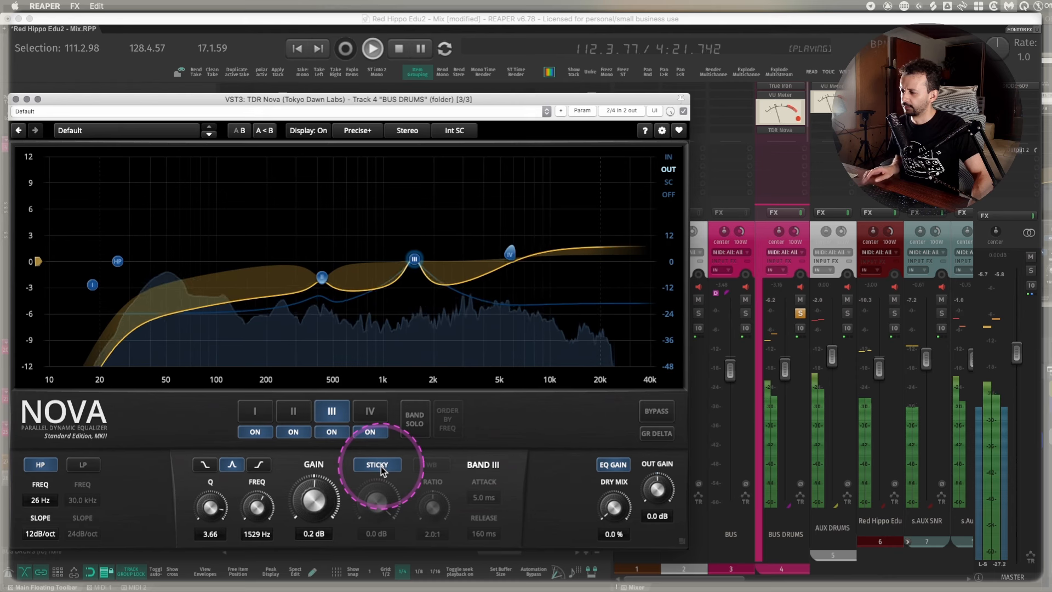
pyautogui.rightClick(381, 466)
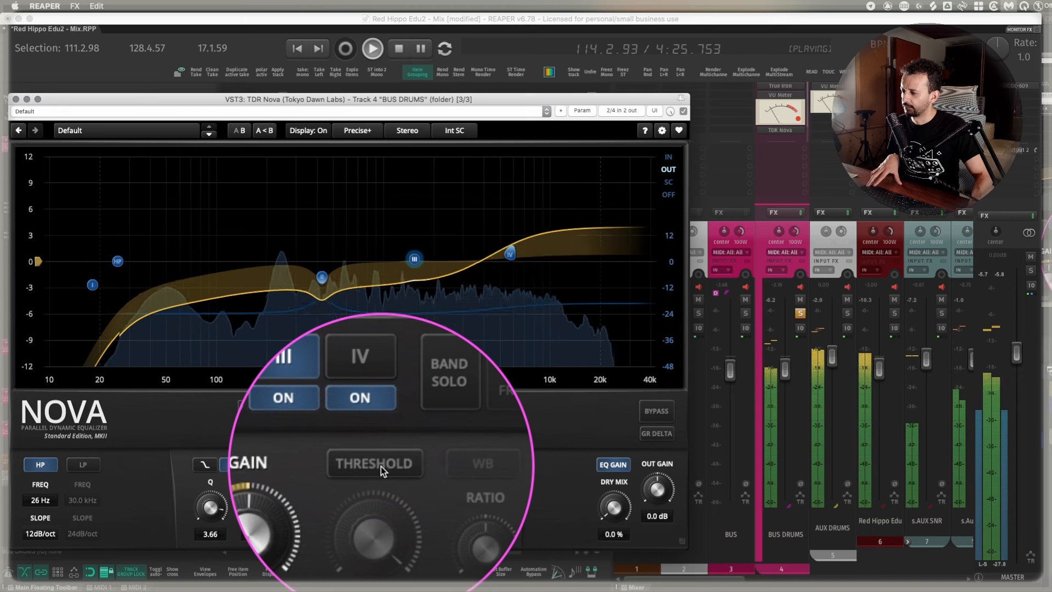
pyautogui.rightClick(381, 465)
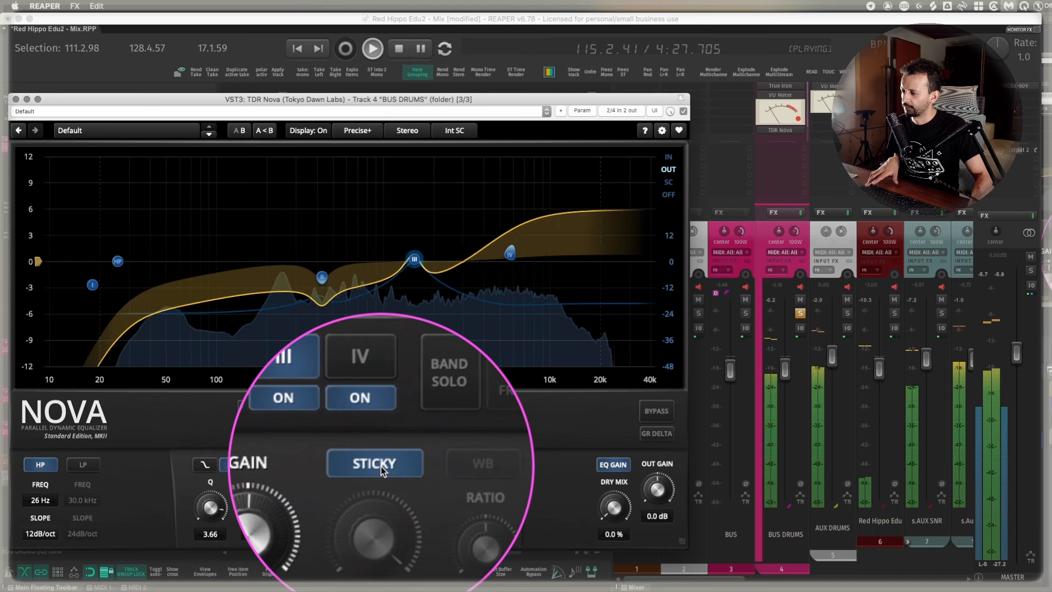
pyautogui.press('space')
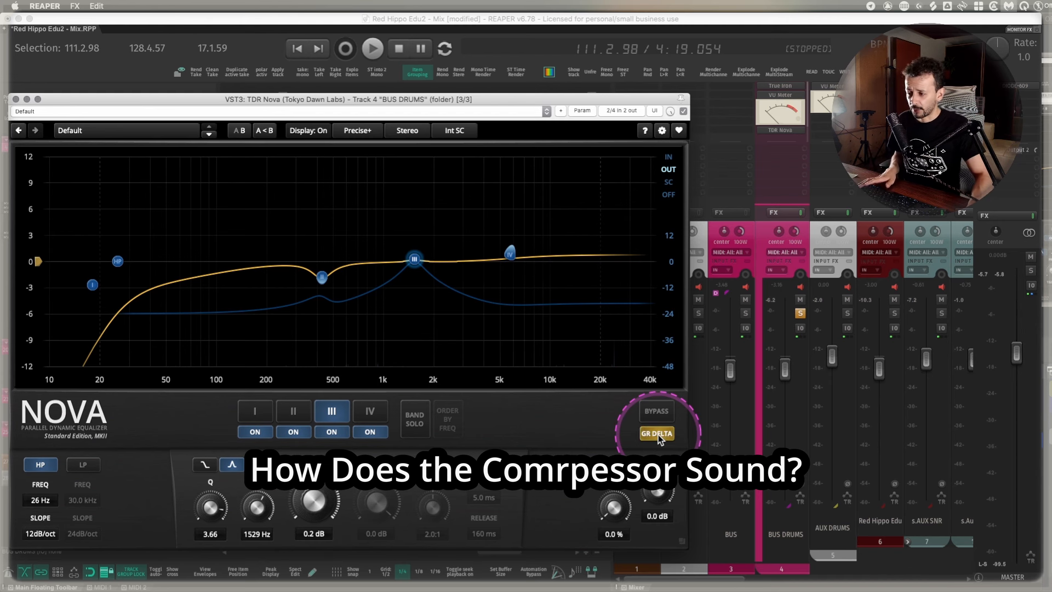
# Enable GR Delta monitoring to isolate the compressor's gain-reduction signal
pyautogui.click(658, 434)
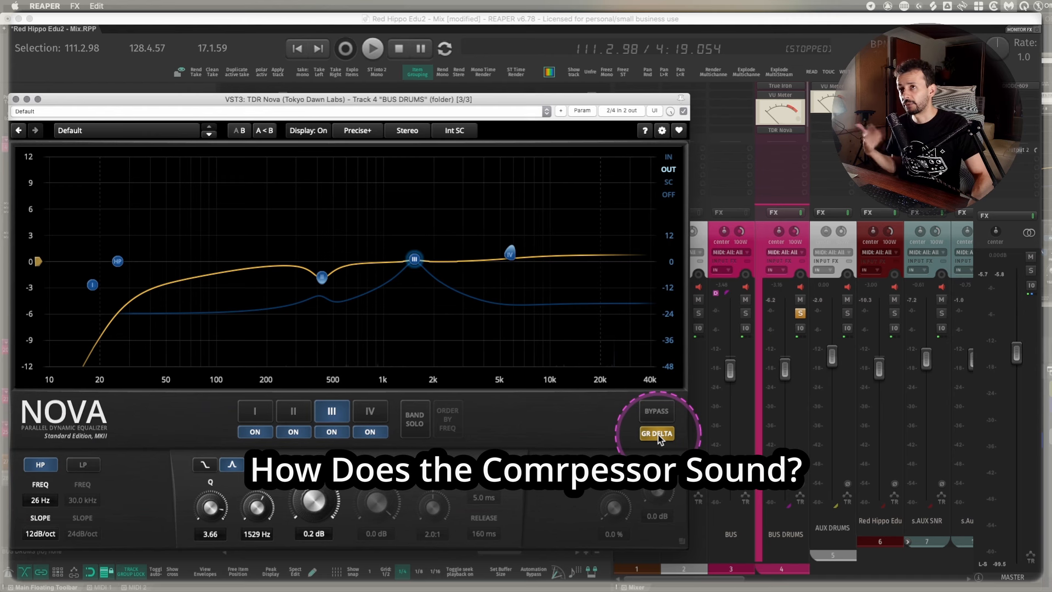
# Audition the drum bus's gain-reduction delta while setting the wideband threshold to -1.7 dB, and turn GR Delta off
pyautogui.press('space')
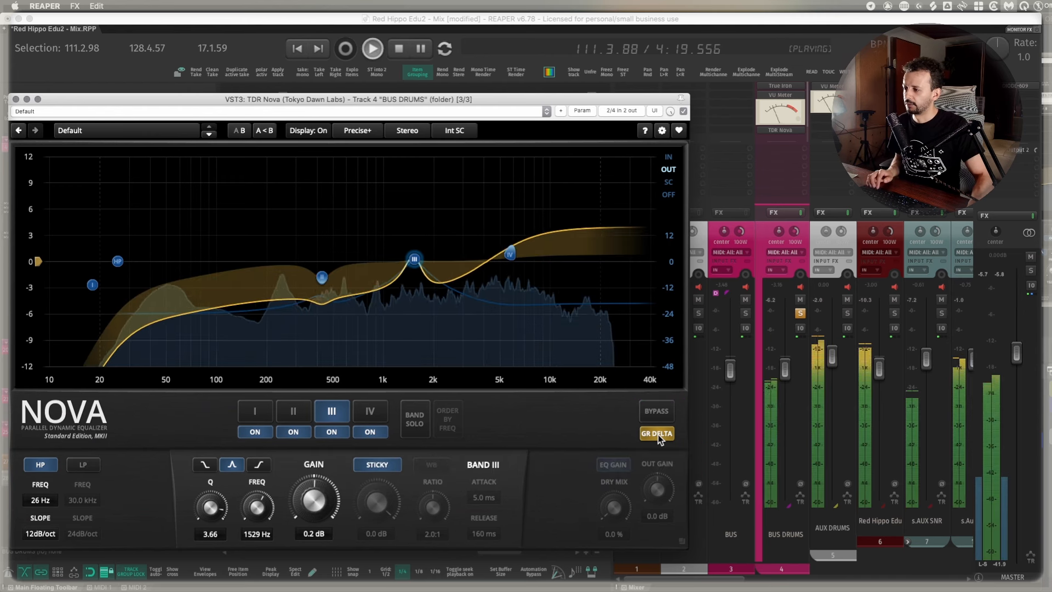
pyautogui.click(524, 425)
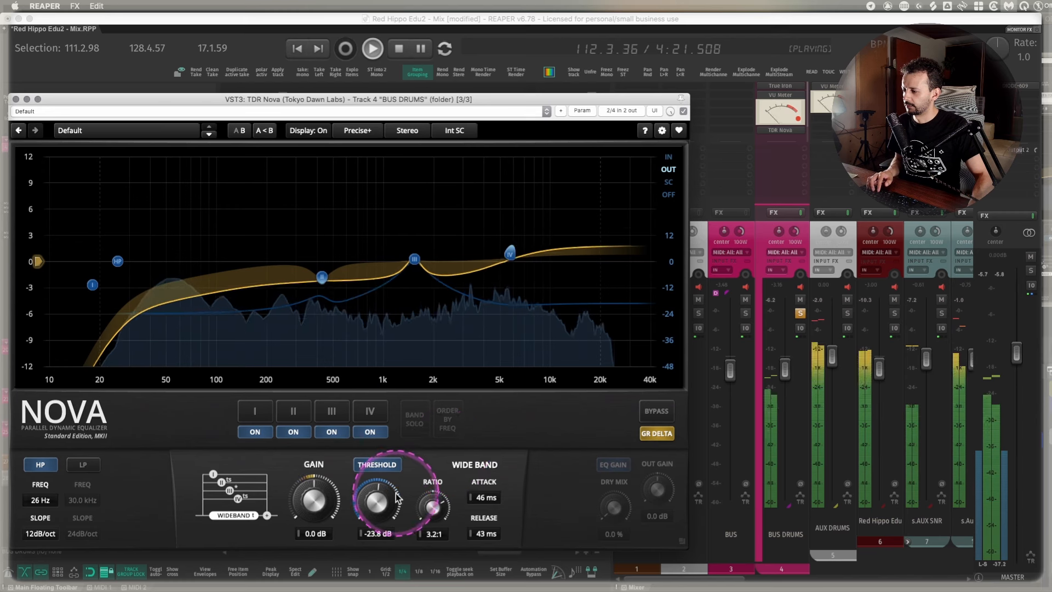
pyautogui.moveTo(375, 465); pyautogui.dragTo(410, 235)
pyautogui.click(657, 433)
pyautogui.press('space')
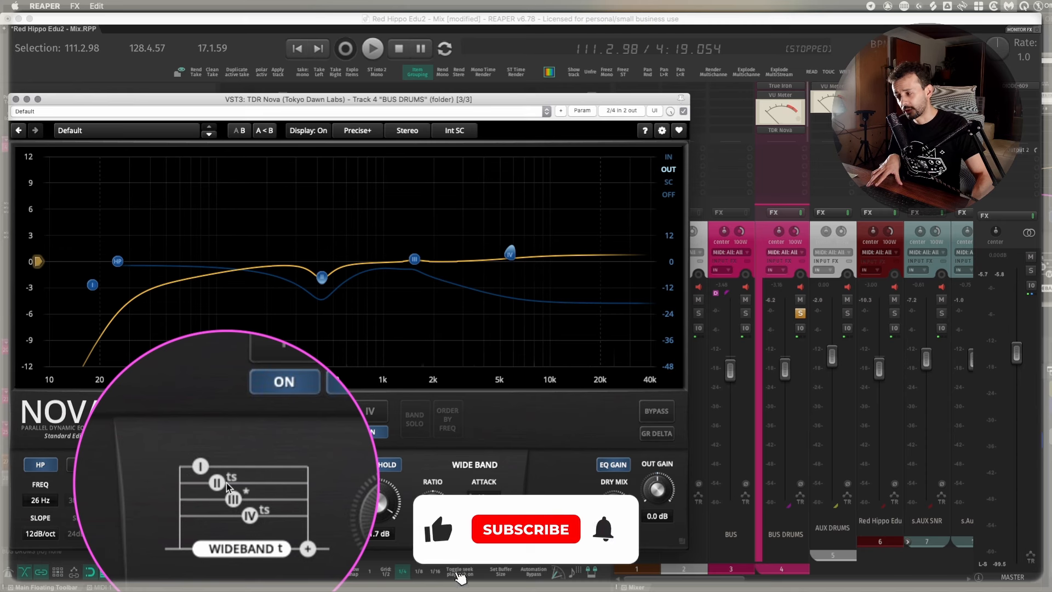
# Inspect the band markers in the wideband routing diagram, activate band I's threshold, and shift the high-pass filter to 28 Hz together with band I
pyautogui.click(225, 482)
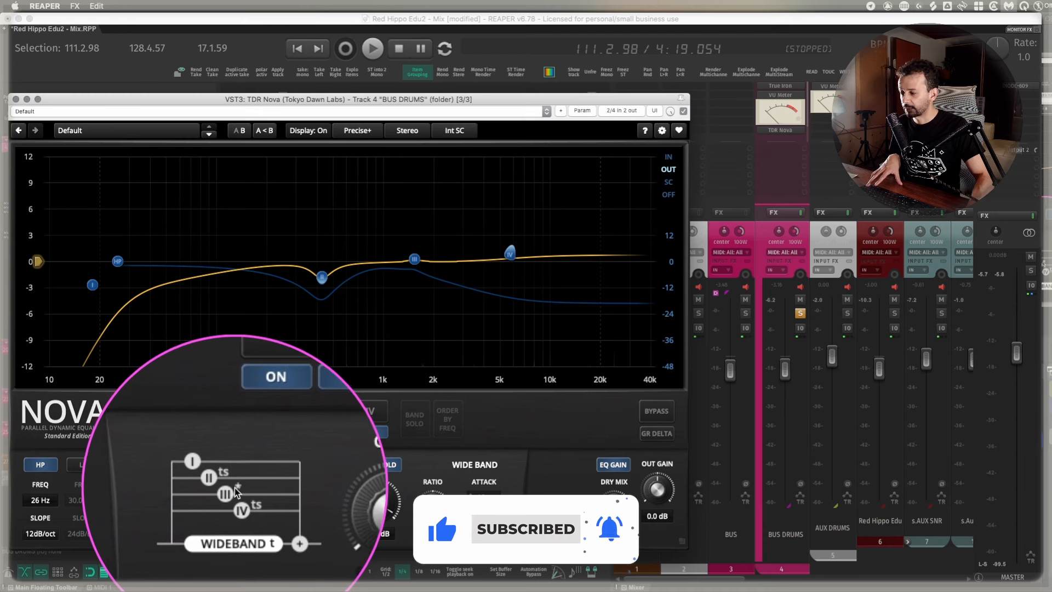
pyautogui.click(235, 491)
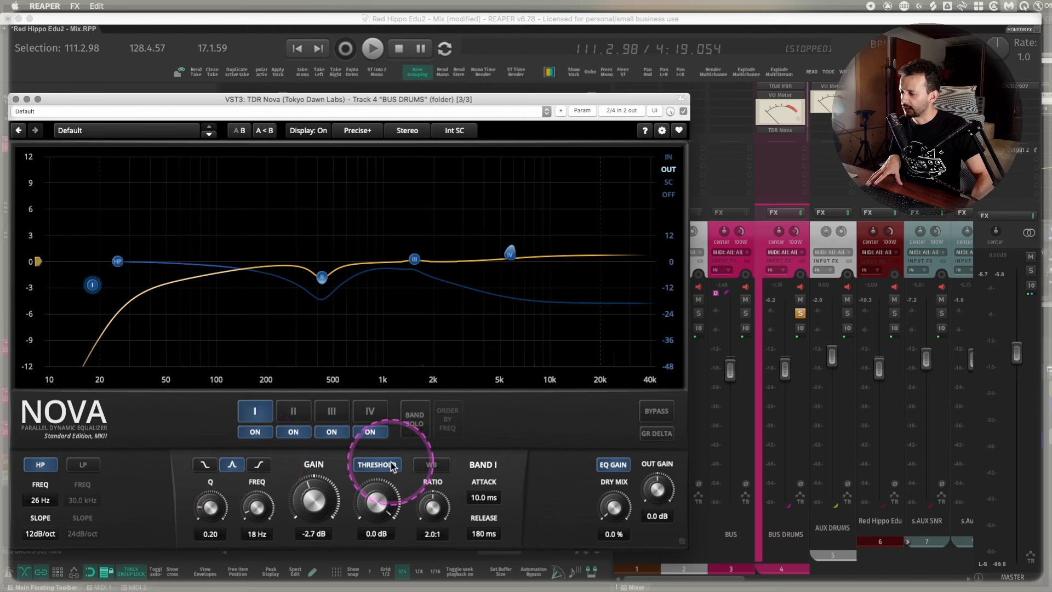
pyautogui.click(255, 421)
pyautogui.click(395, 469)
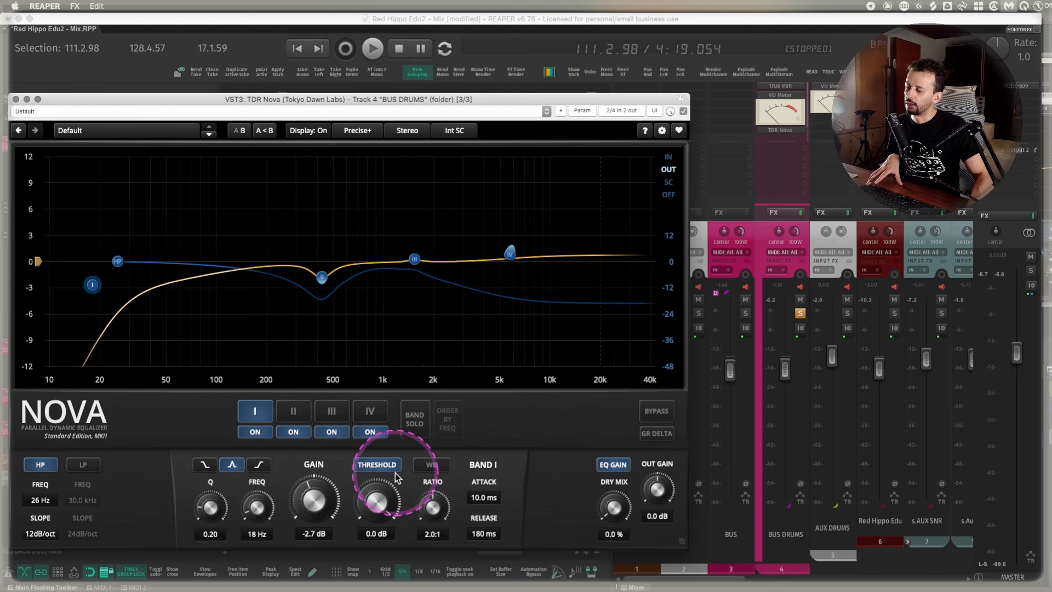
pyautogui.click(442, 471)
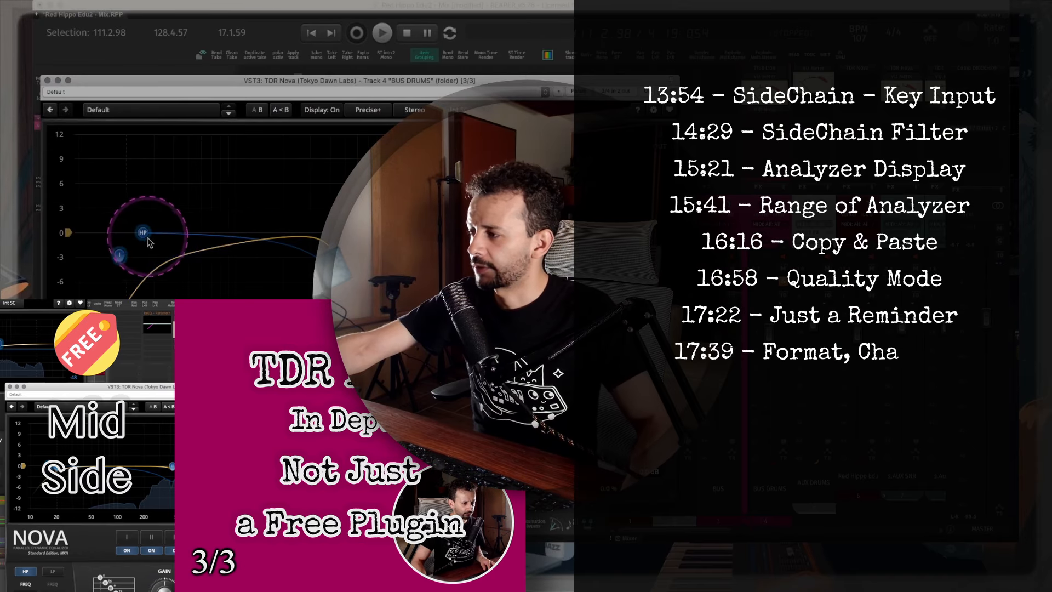
pyautogui.moveTo(147, 237)
pyautogui.mouseDown()
pyautogui.moveTo(200, 235)
pyautogui.moveTo(152, 235)
pyautogui.mouseUp()
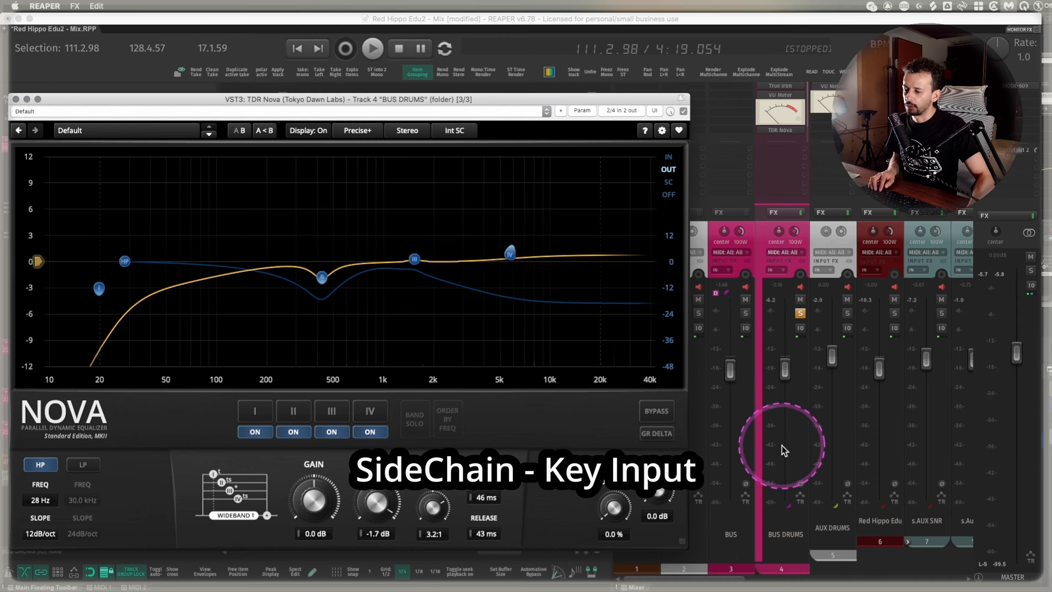
# Collapse the BUS DRUMS folder, bypass its TDR Nova, and open the BUS BASS instance in its place
pyautogui.click(760, 569)
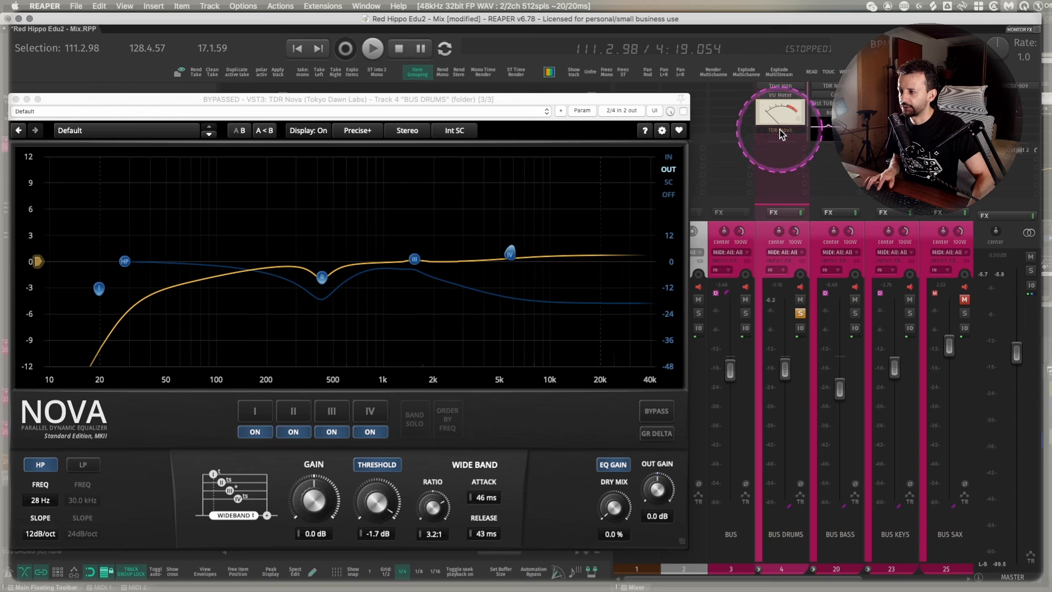
pyautogui.click(833, 87)
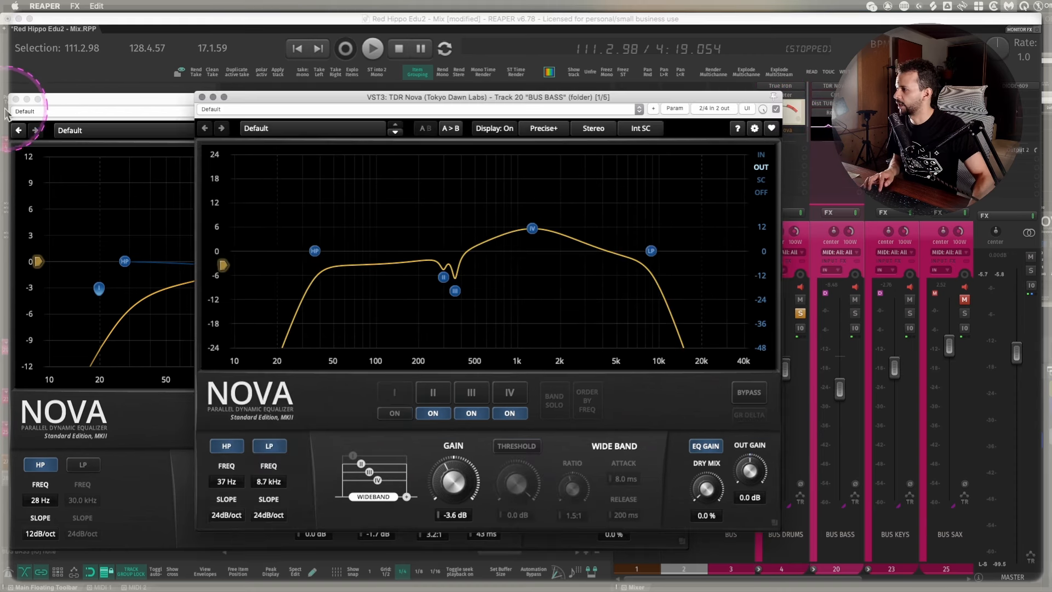
pyautogui.click(15, 99)
pyautogui.moveTo(307, 104); pyautogui.dragTo(120, 111)
# Create a send from BUS DRUMS to BUS BASS and route its audio 1/2 to new receiving channels 3/4
pyautogui.click(774, 171)
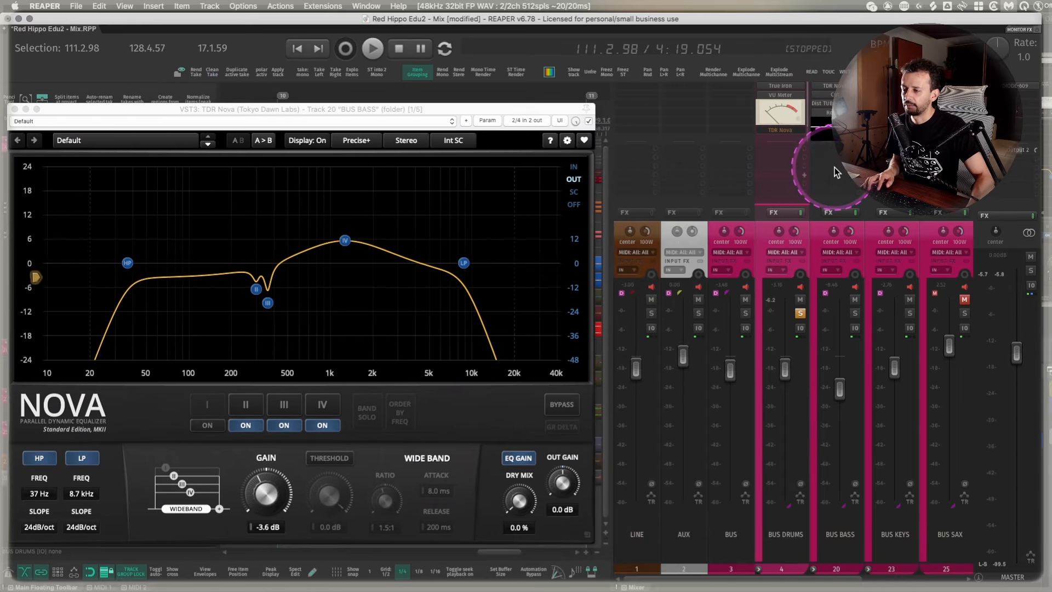
pyautogui.moveTo(775, 172); pyautogui.dragTo(834, 168)
pyautogui.moveTo(912, 105); pyautogui.dragTo(738, 349)
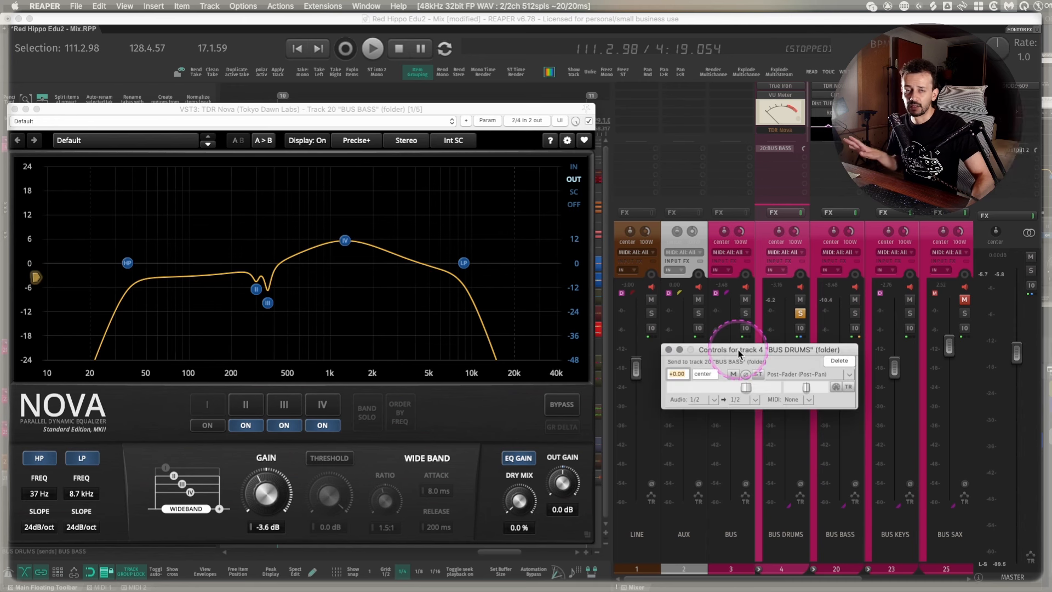
pyautogui.click(740, 399)
pyautogui.moveTo(877, 442)
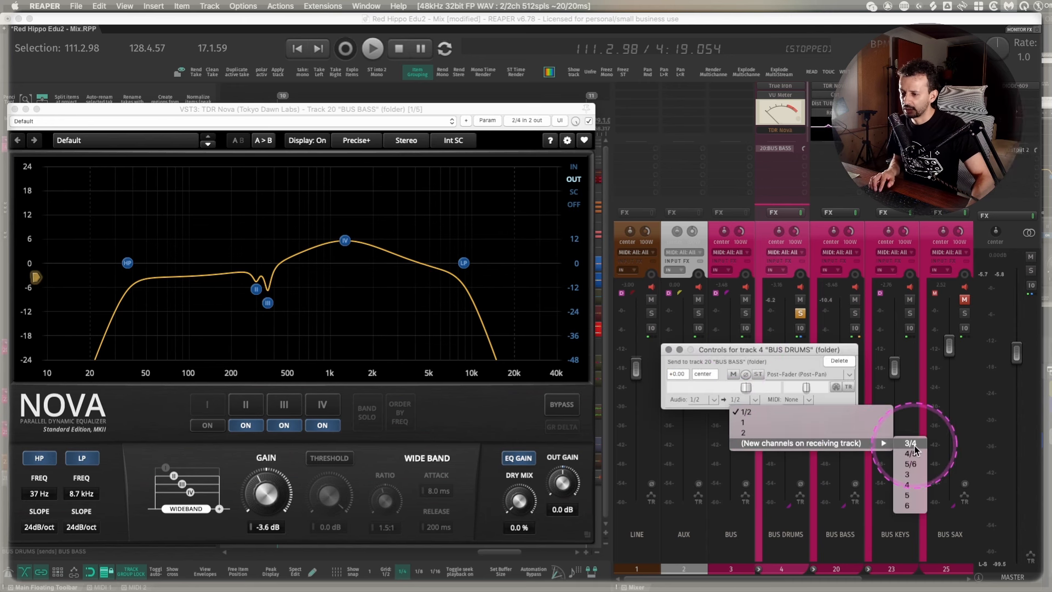
pyautogui.click(911, 445)
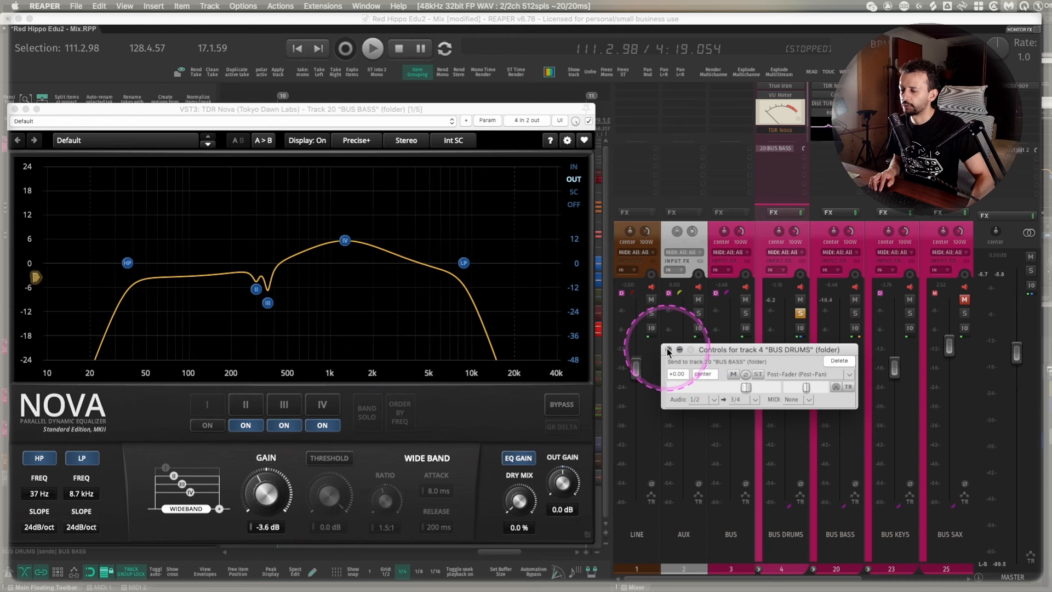
pyautogui.click(668, 350)
# Check the sidechain inputs in the bass Nova's pin connector and list its sidechain source options
pyautogui.click(527, 120)
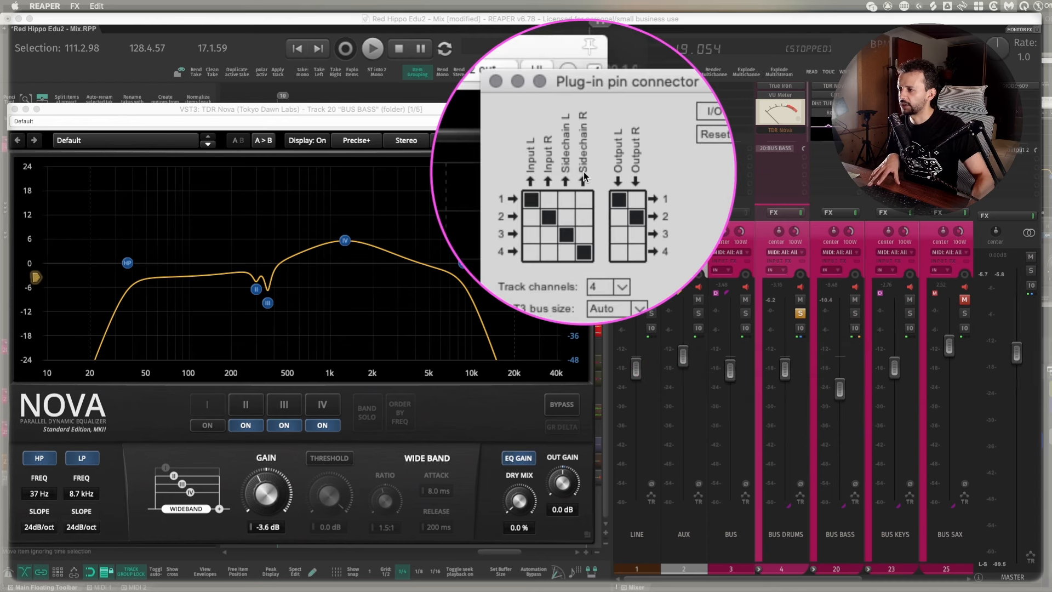
pyautogui.click(537, 126)
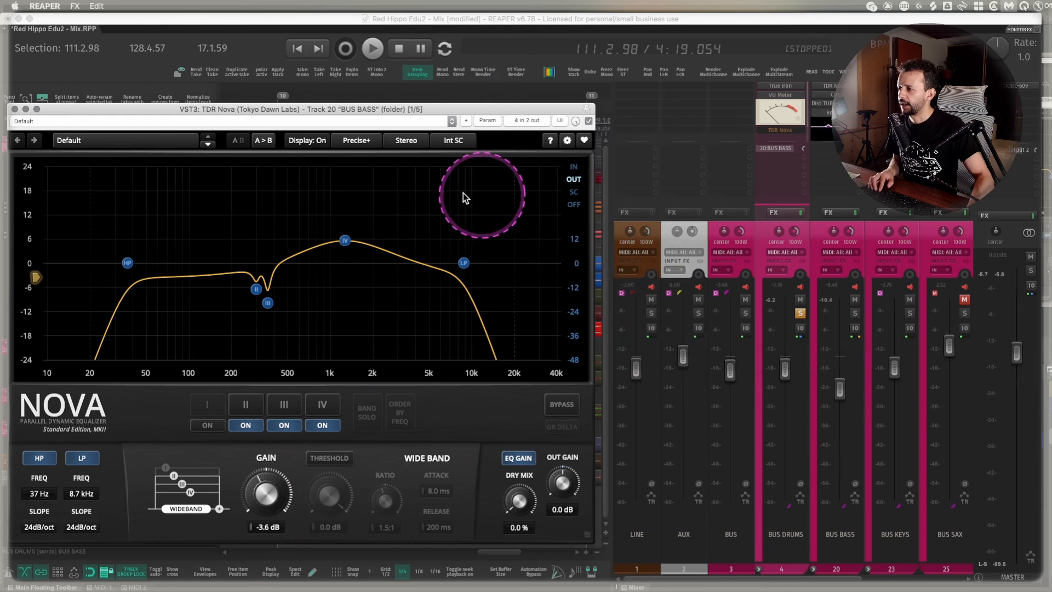
pyautogui.click(455, 143)
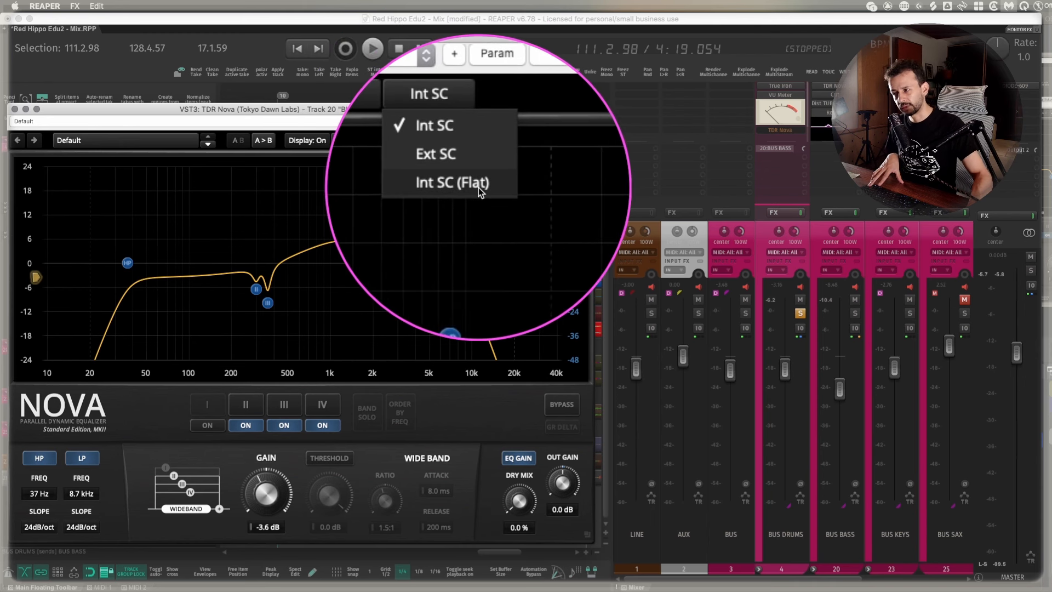
# Search the effects for "reeq" and add ReEQ to track 3 BUS
pyautogui.doubleClick(735, 99)
pyautogui.write('reeq')
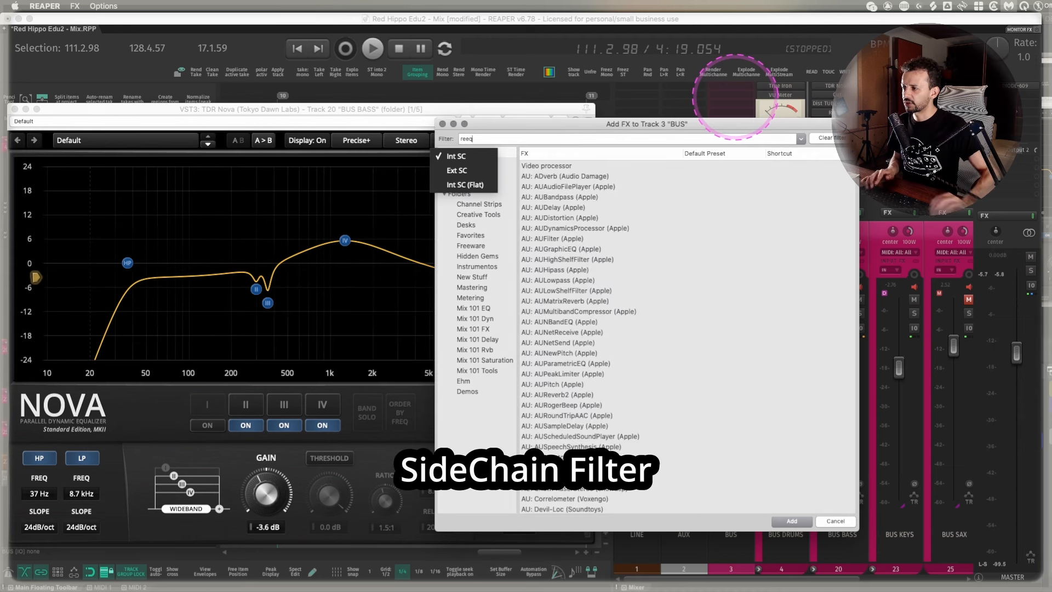
pyautogui.press('Down')
pyautogui.press('Return')
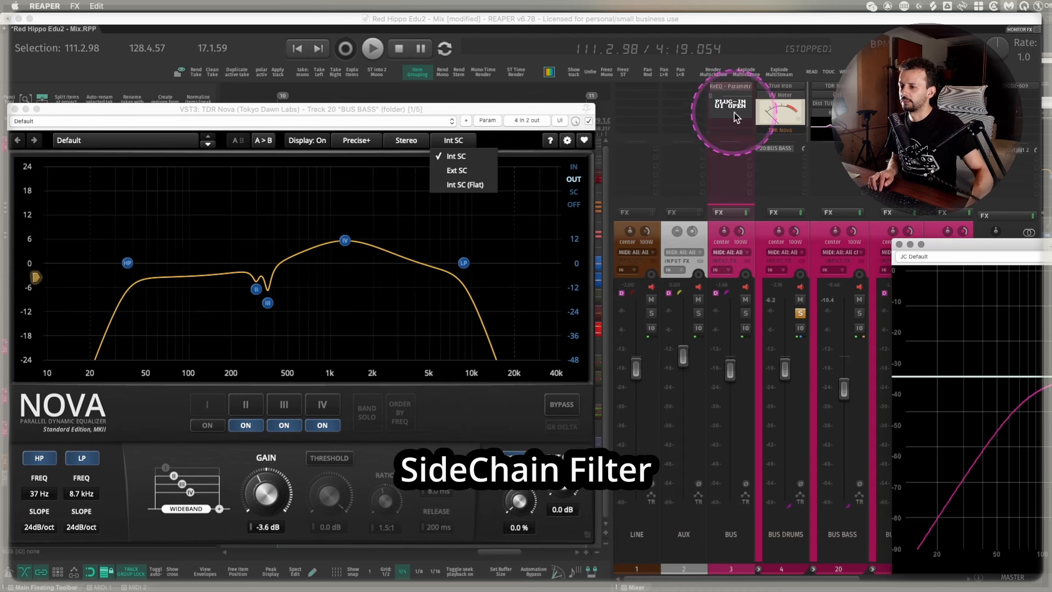
# Move ReEQ's low cut band on the BUS track to 124 Hz with a Q of 0.63, and close its window
pyautogui.moveTo(1039, 247); pyautogui.dragTo(392, 216)
pyautogui.click(379, 345)
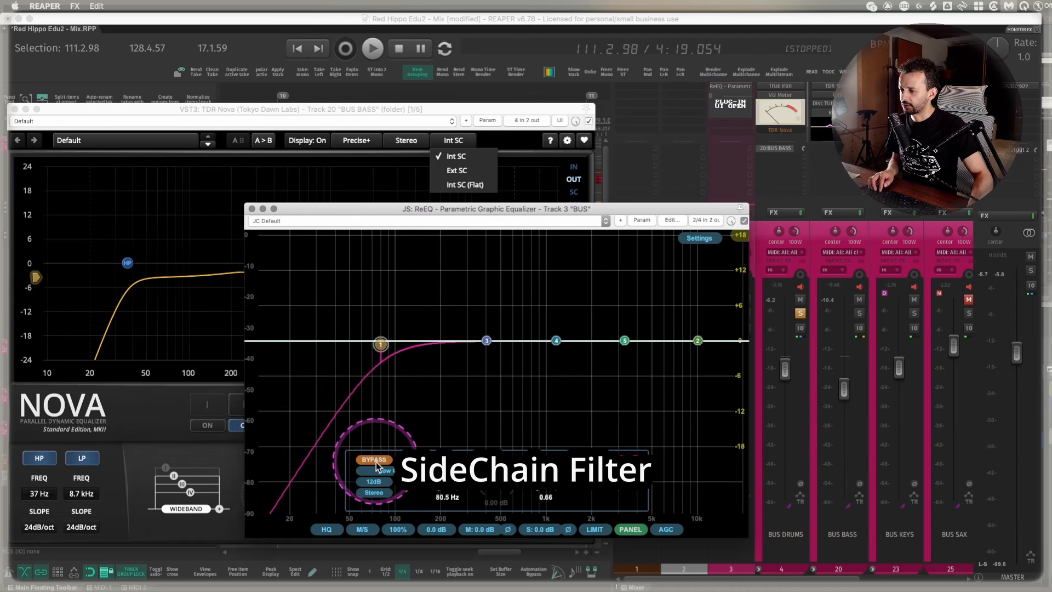
pyautogui.moveTo(380, 347); pyautogui.dragTo(407, 351)
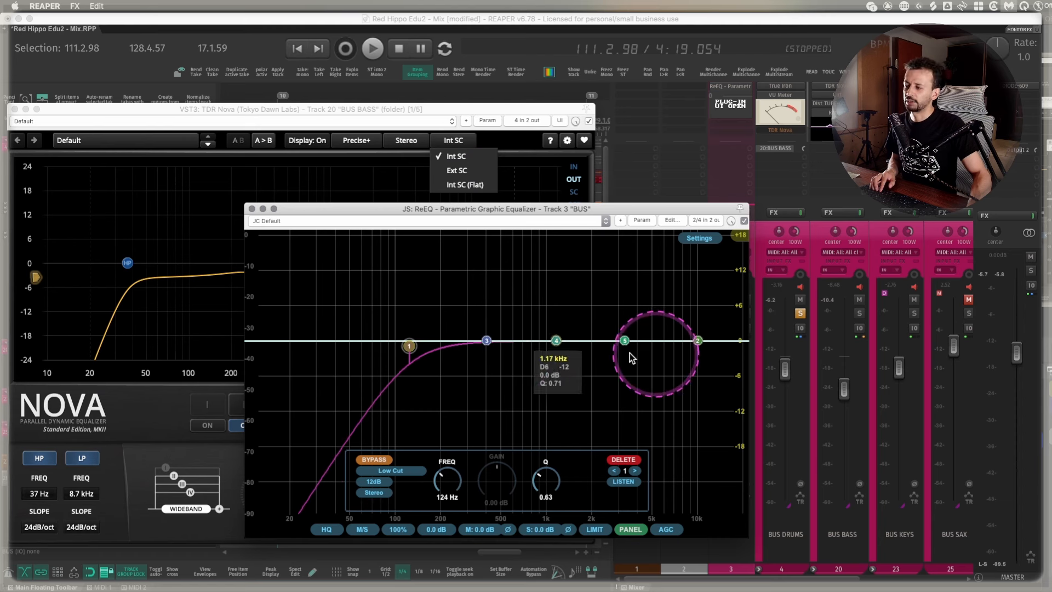
pyautogui.click(252, 210)
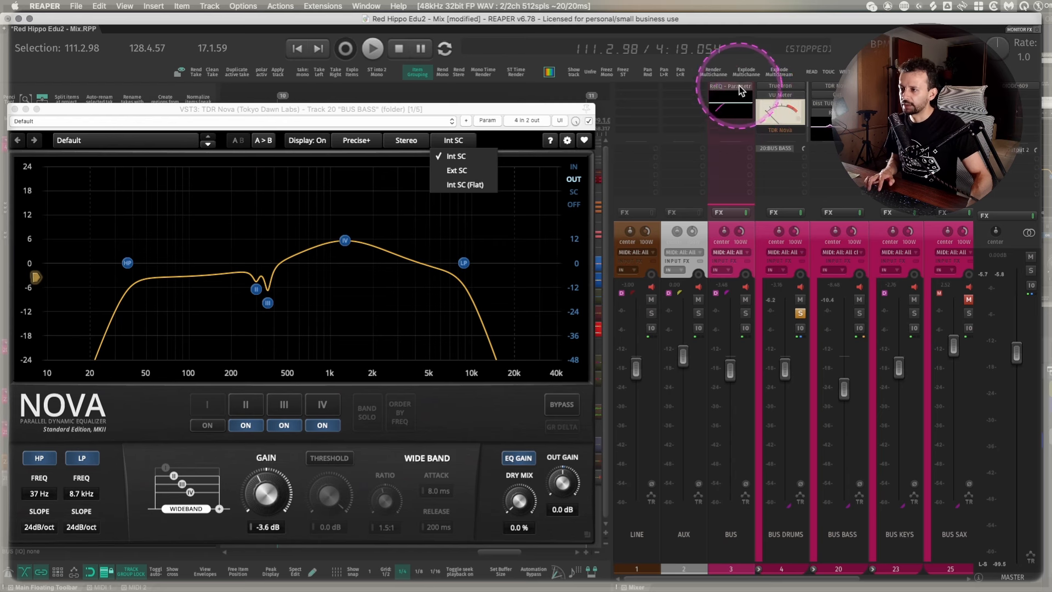
# Set the bass Nova's sidechain source to Ext SC and solo BUS BASS, checking the kick track's receive on channels 3/4
pyautogui.click(585, 263)
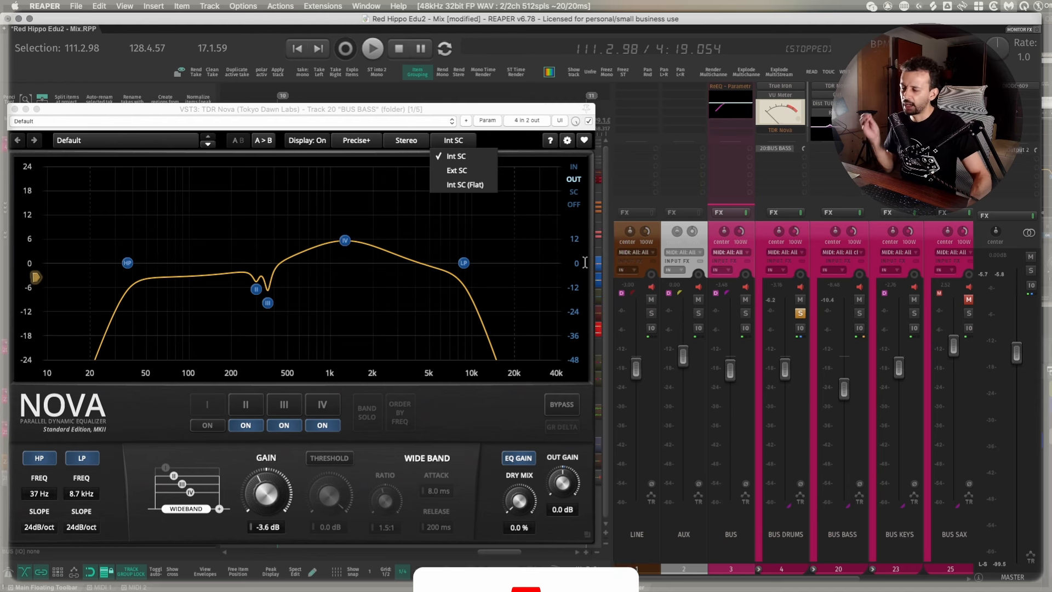
pyautogui.click(456, 171)
pyautogui.click(768, 242)
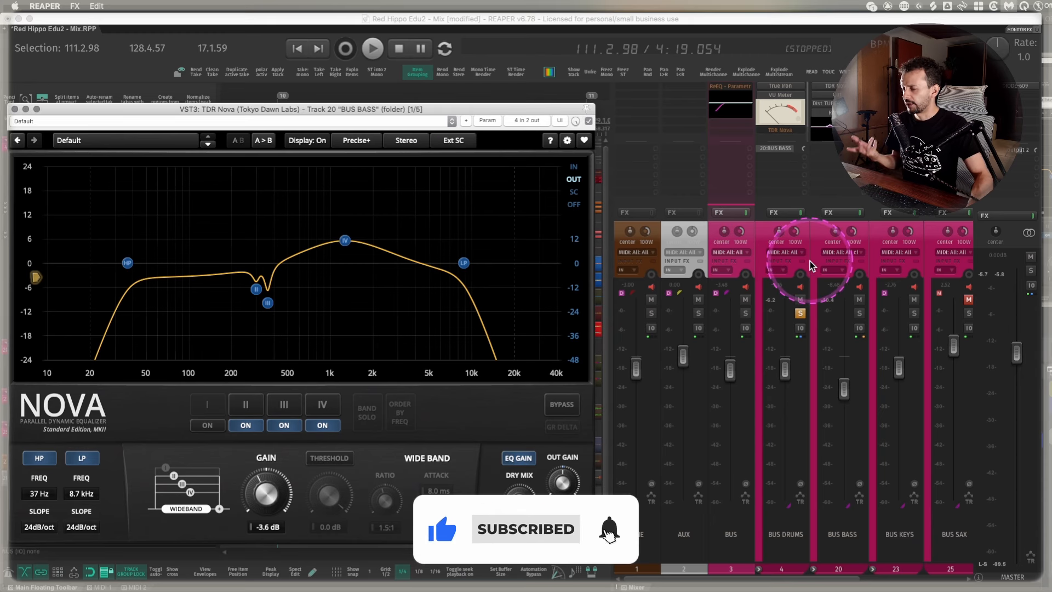
pyautogui.click(858, 313)
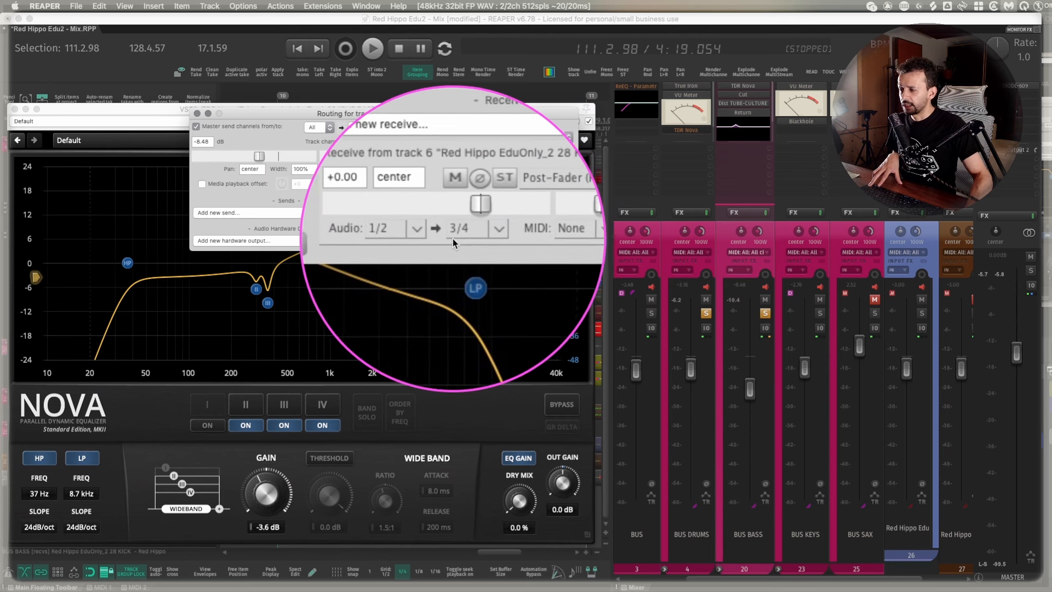
pyautogui.click(197, 113)
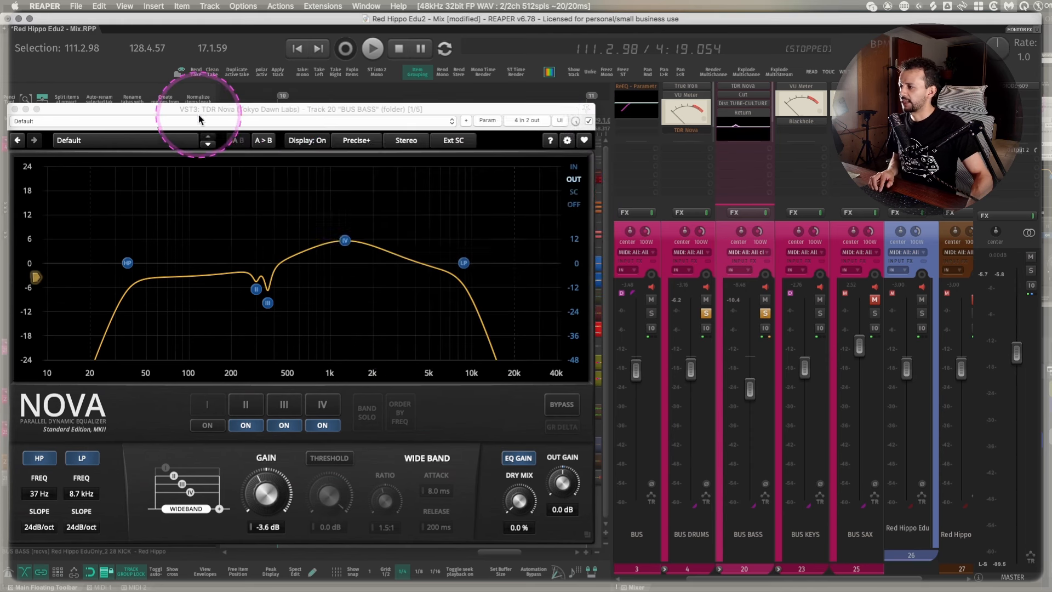
# Enable the bass Nova's wideband threshold and lower it to -31.4 dB during playback
pyautogui.click(471, 413)
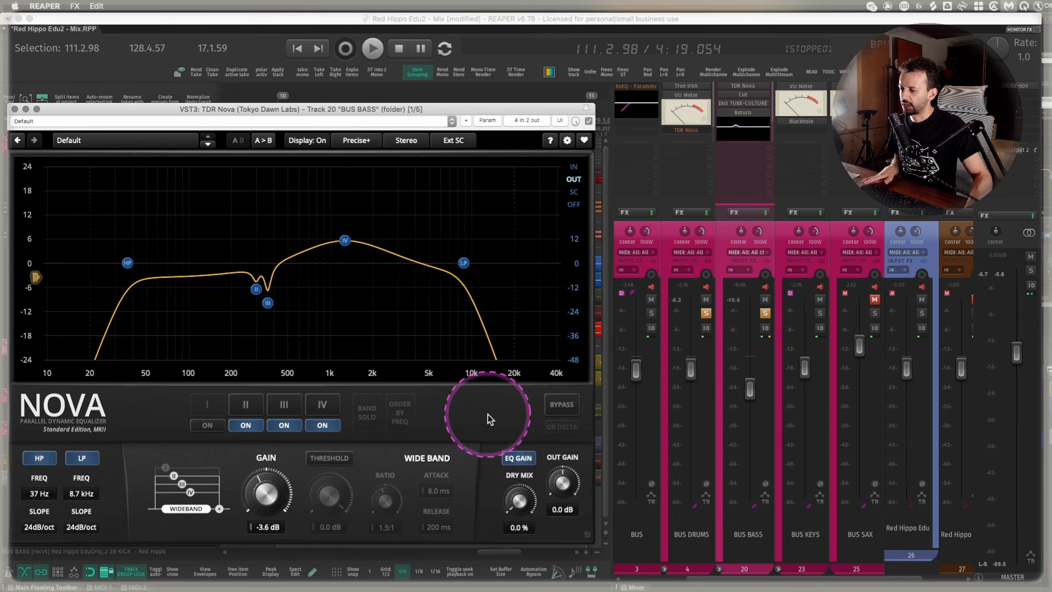
pyautogui.click(330, 458)
pyautogui.press('space')
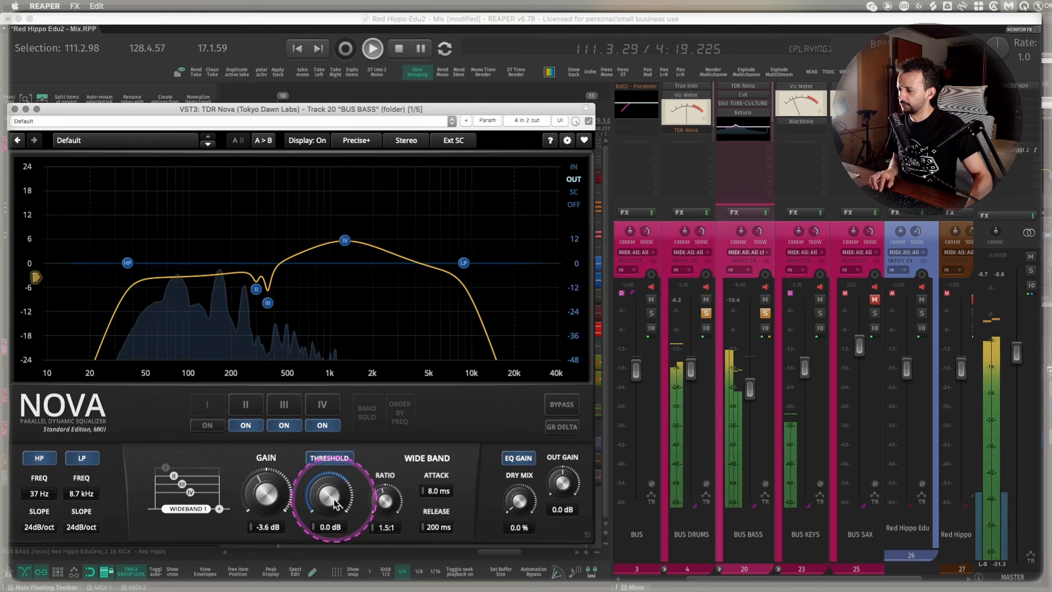
pyautogui.moveTo(336, 502)
pyautogui.mouseDown()
pyautogui.moveTo(332, 523)
pyautogui.moveTo(331, 493)
pyautogui.moveTo(336, 559)
pyautogui.moveTo(329, 488)
pyautogui.moveTo(332, 500)
pyautogui.mouseUp()
pyautogui.press('space')
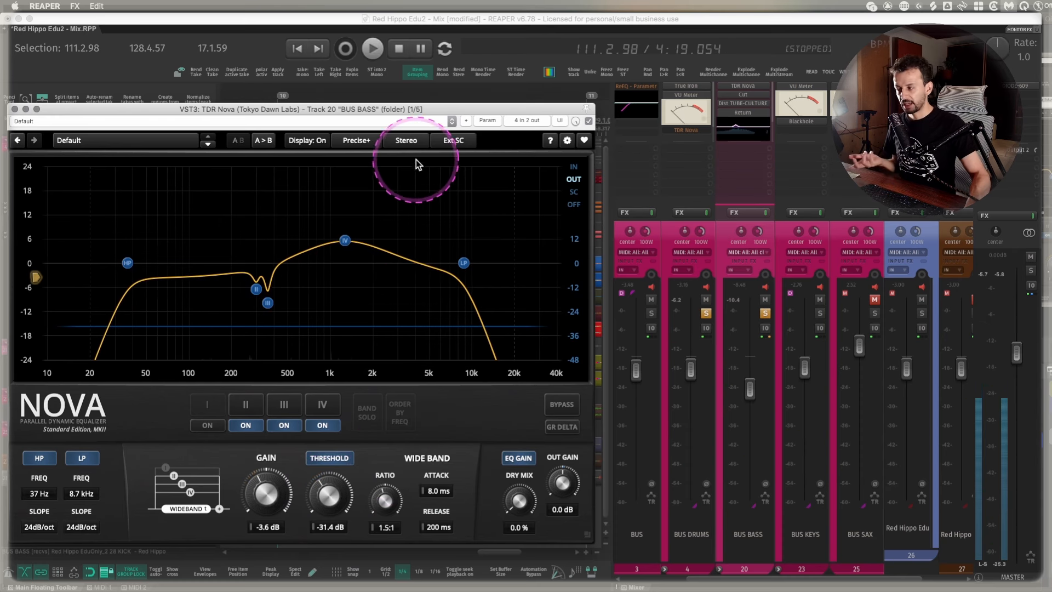
# Set the bass Nova's analyzer source to Sidechain, trying the Input source in between
pyautogui.rightClick(390, 192)
pyautogui.moveTo(417, 214)
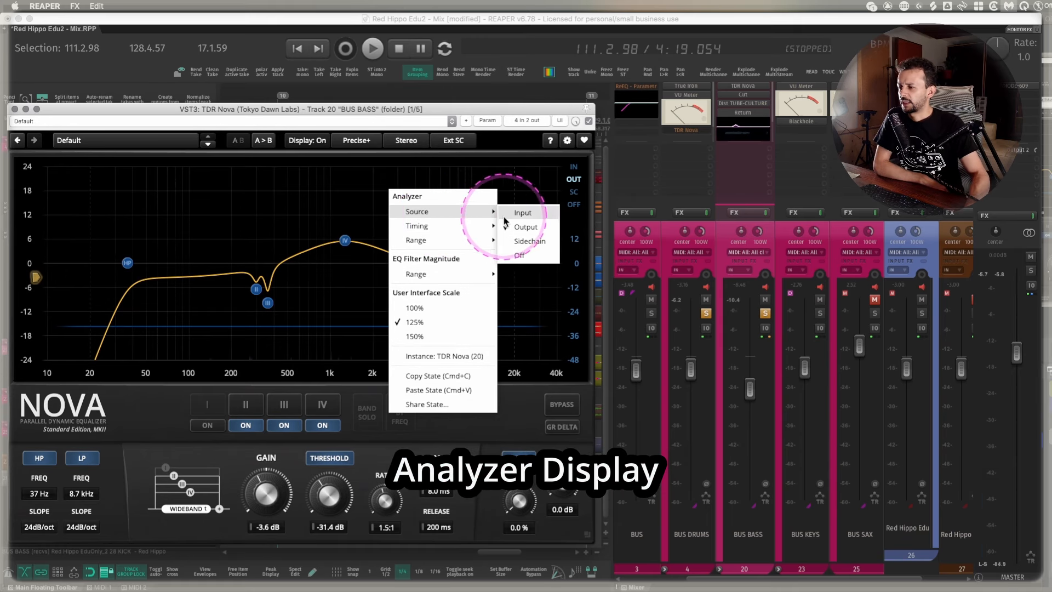
pyautogui.click(525, 241)
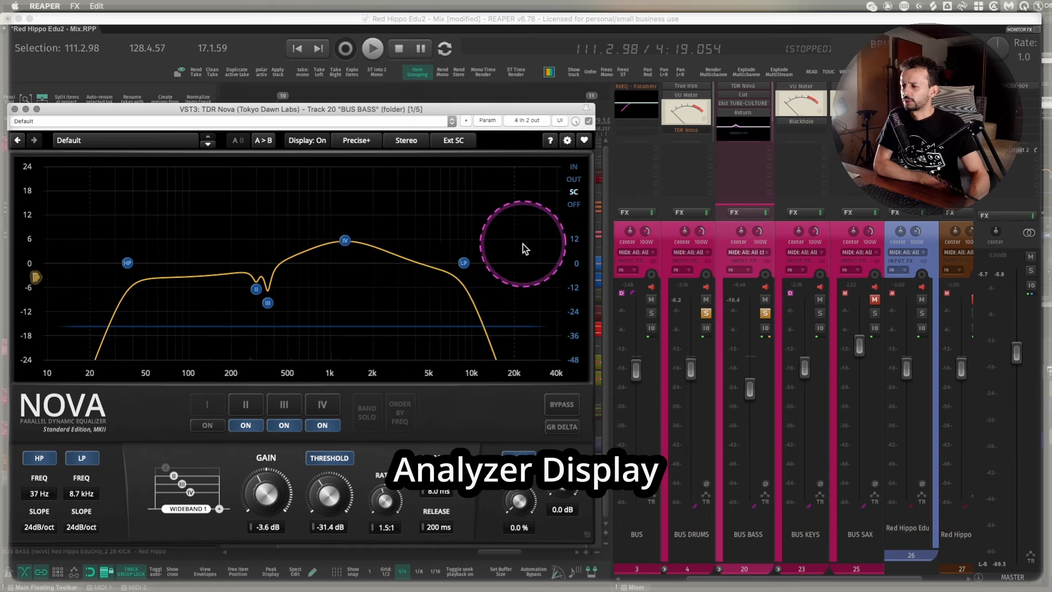
pyautogui.click(573, 167)
pyautogui.click(573, 192)
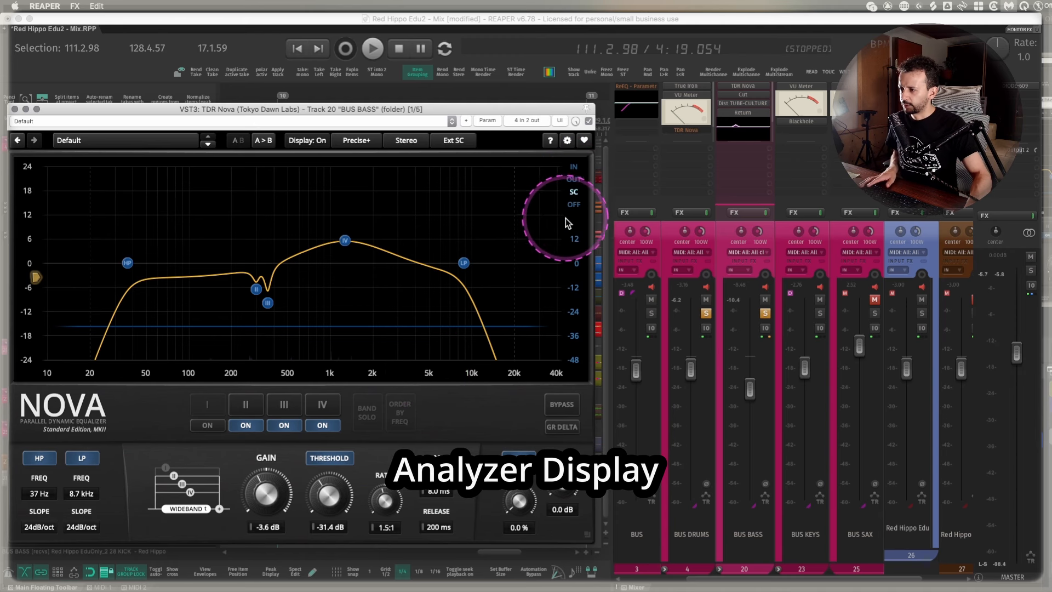
# Play the bass with the sidechain analyzer displayed and switch the analyzer source to Output
pyautogui.press('space')
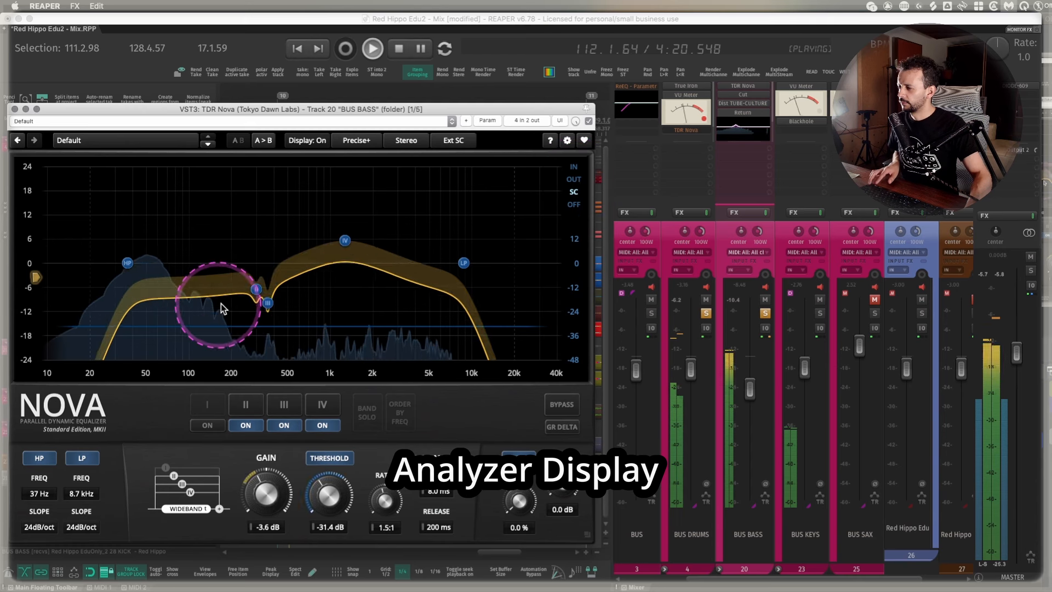
pyautogui.click(573, 179)
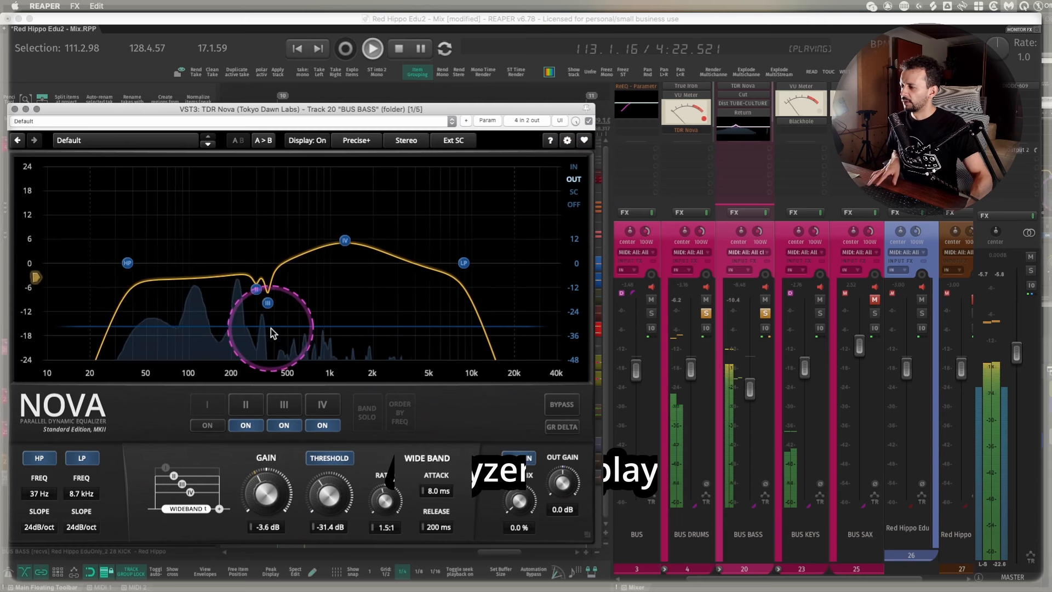
pyautogui.press('space')
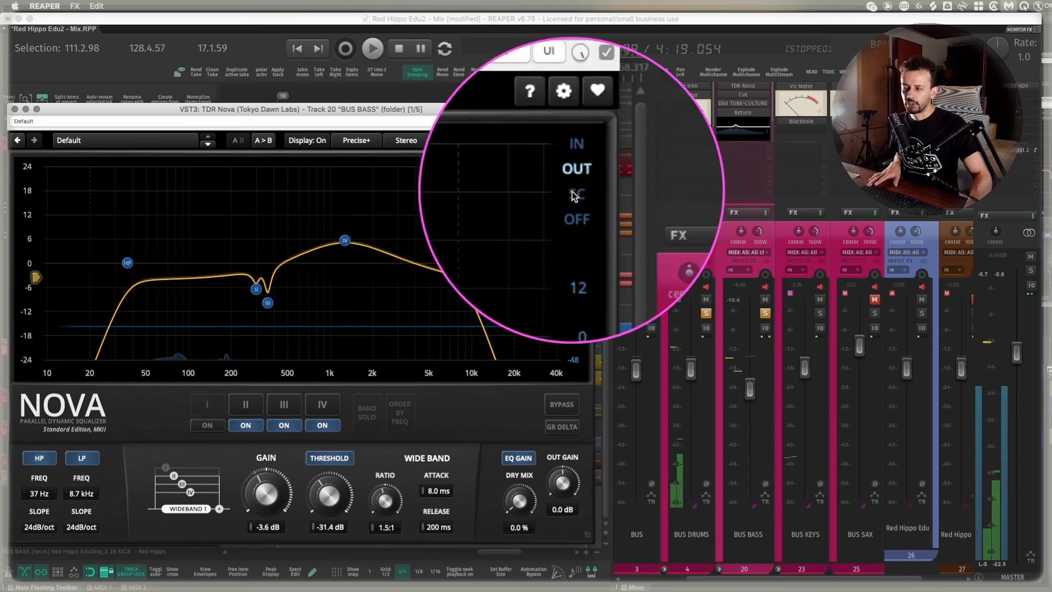
# Set the bass Nova's analyzer source to Sidechain and its analyzer range to 96 dB
pyautogui.click(573, 191)
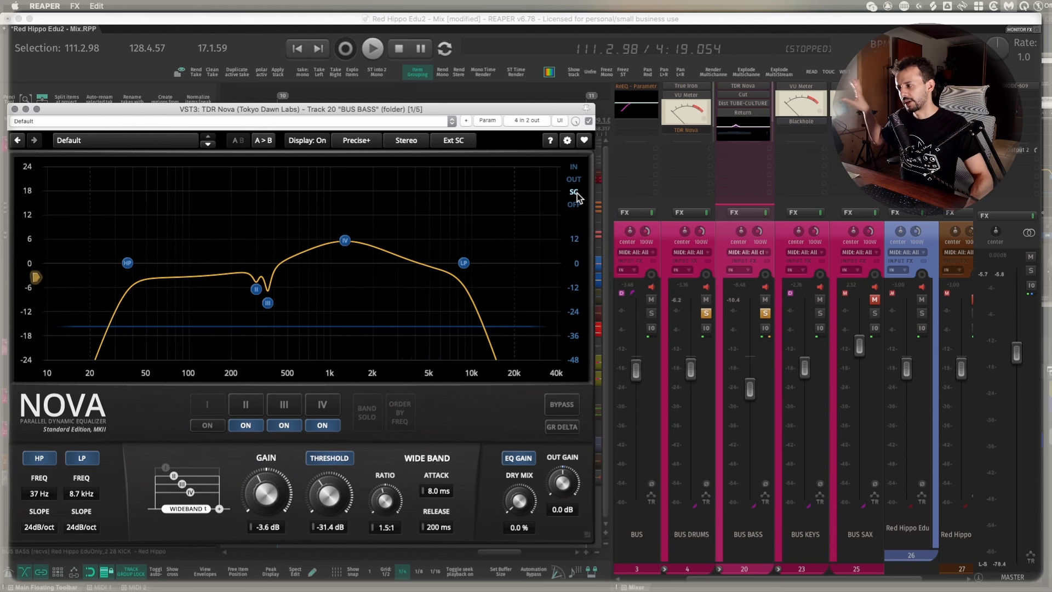
pyautogui.rightClick(467, 210)
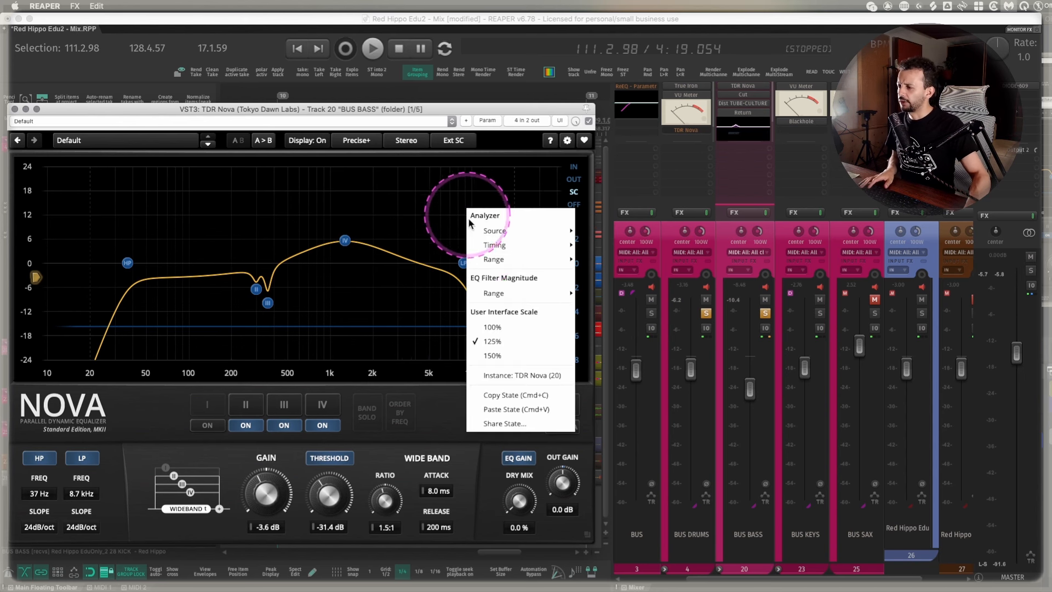
pyautogui.moveTo(523, 261)
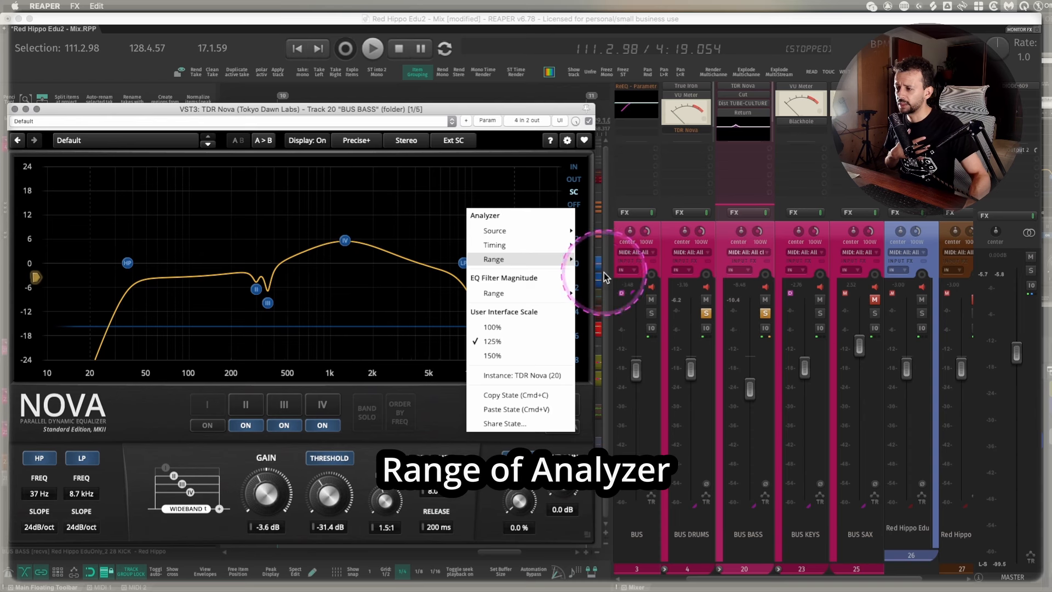
pyautogui.click(604, 276)
pyautogui.rightClick(492, 227)
pyautogui.moveTo(528, 277)
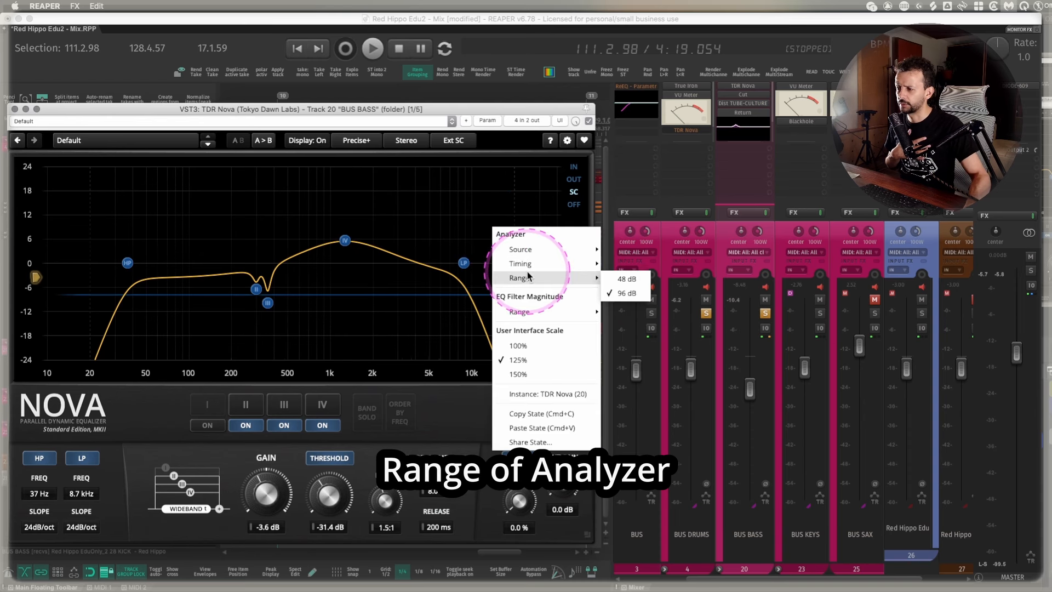
# Set the bass Nova's analyzer timing to Fast
pyautogui.rightClick(440, 226)
pyautogui.moveTo(481, 262)
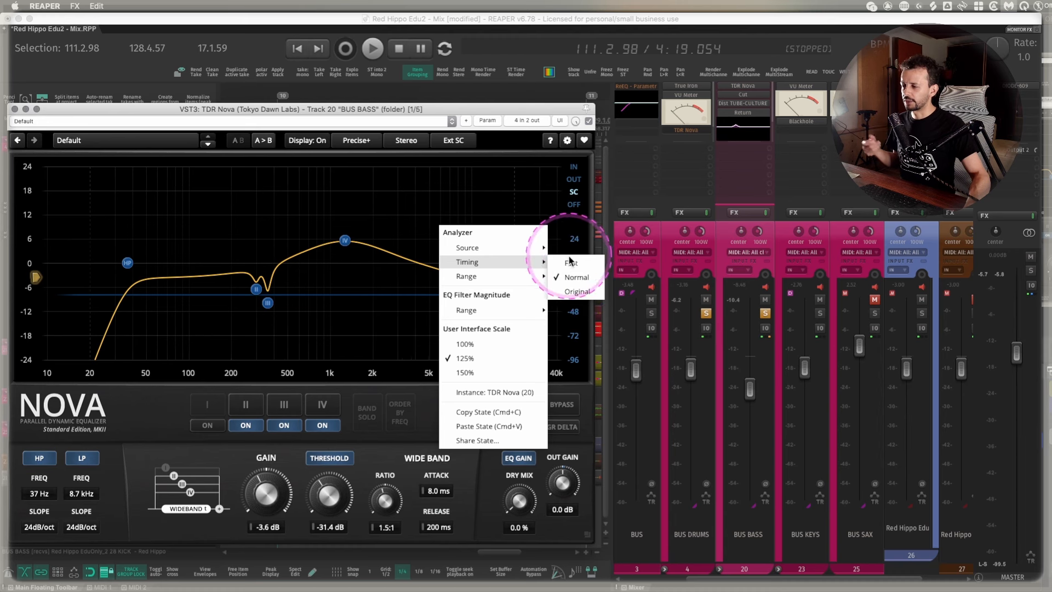
pyautogui.click(577, 270)
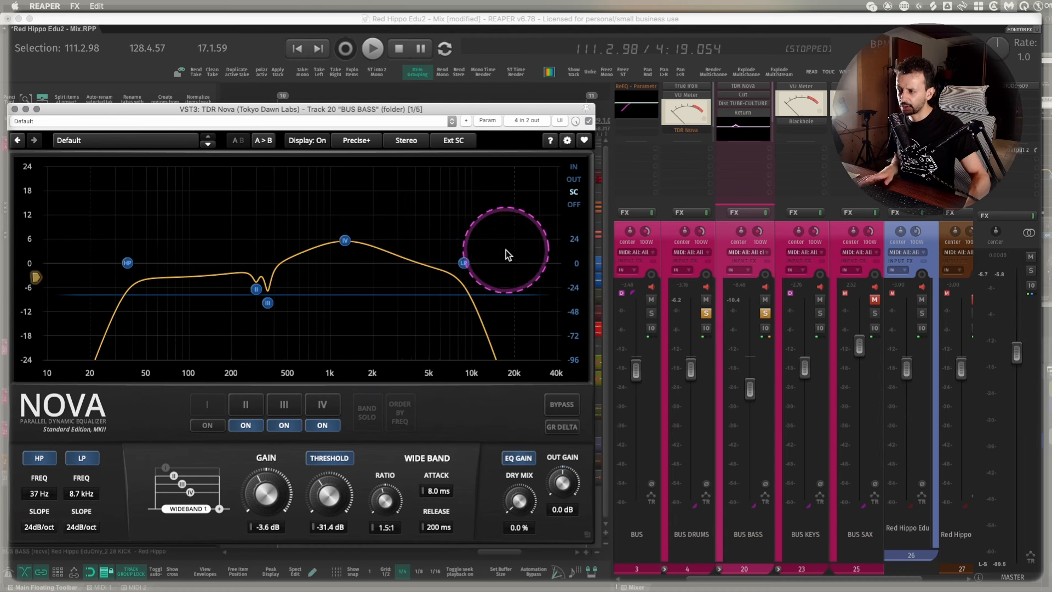
# Copy the bass Nova's state and paste it into the B slot of the sax track's Nova
pyautogui.rightClick(455, 213)
pyautogui.moveTo(549, 255)
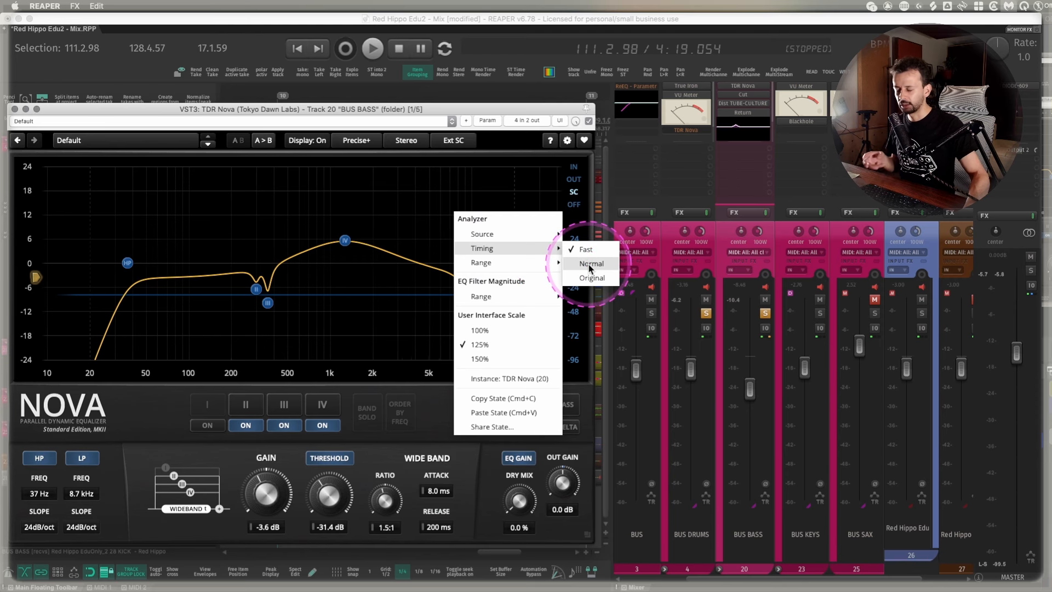
pyautogui.moveTo(536, 296)
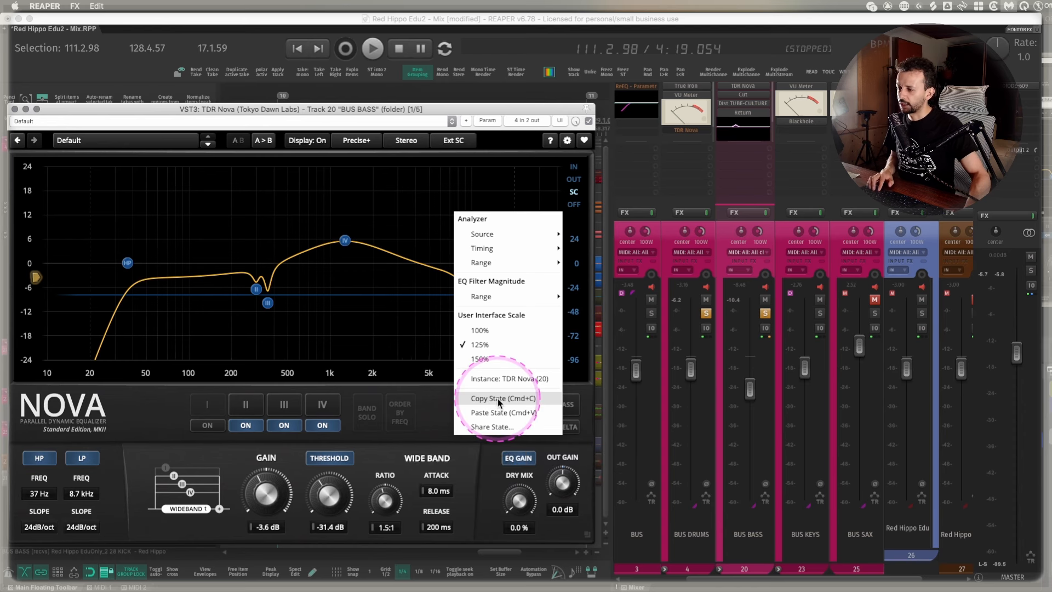
pyautogui.click(497, 399)
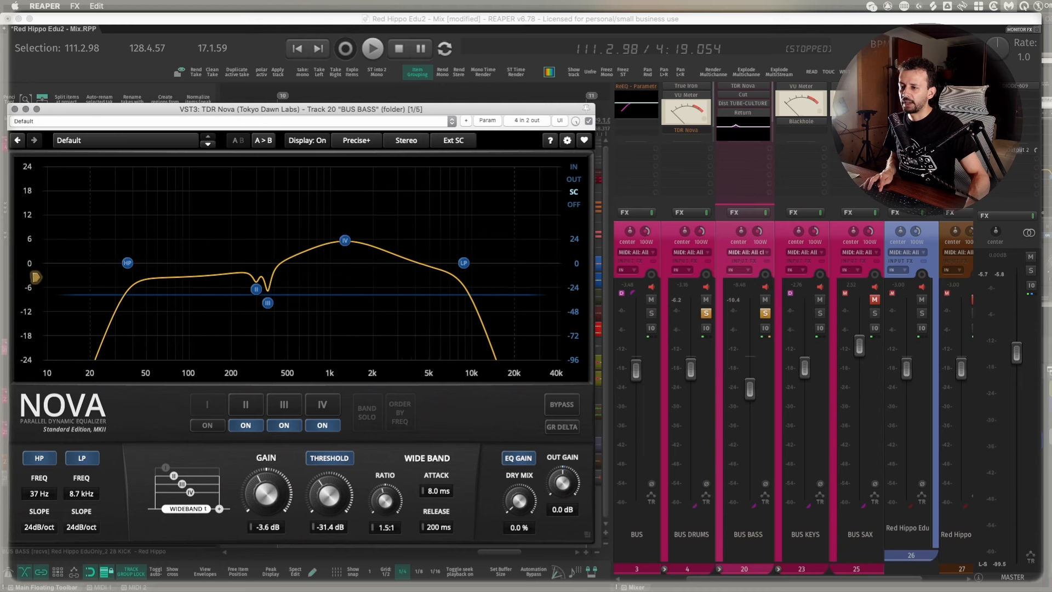
pyautogui.click(903, 86)
pyautogui.moveTo(689, 25); pyautogui.dragTo(550, 80)
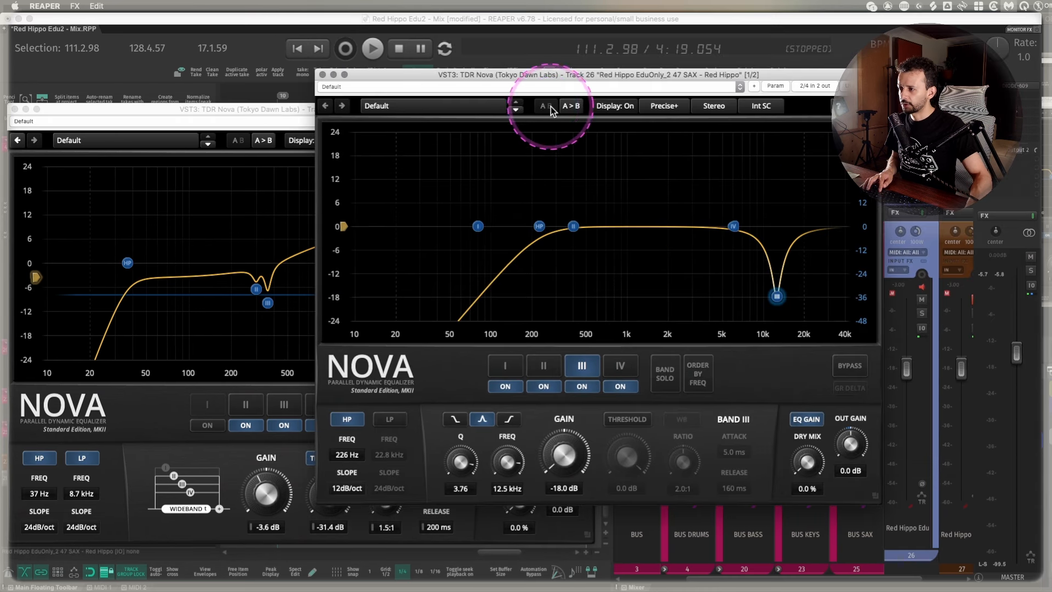
pyautogui.click(547, 105)
pyautogui.rightClick(590, 186)
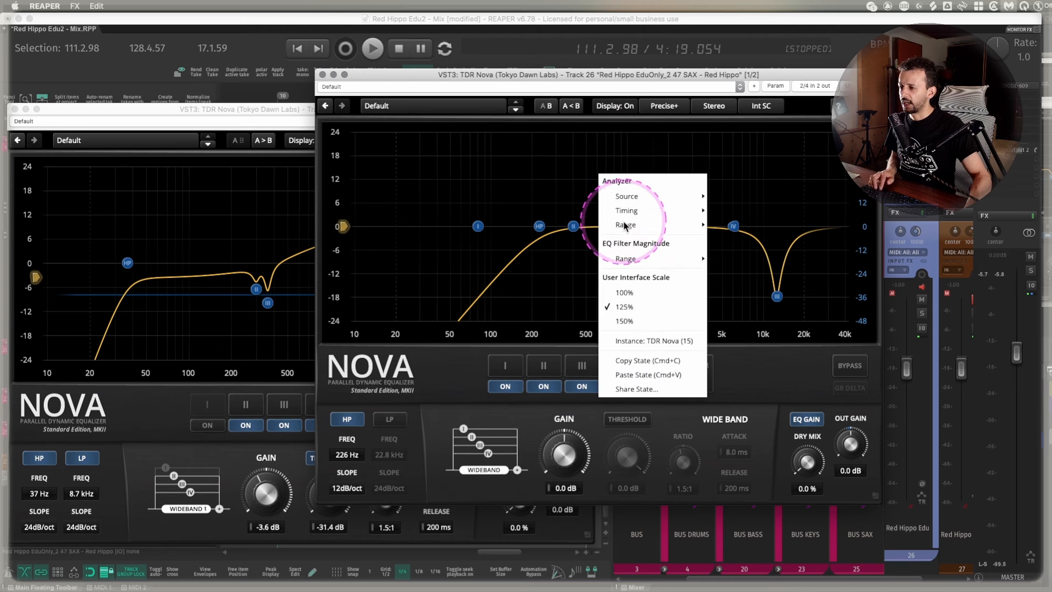
pyautogui.click(644, 376)
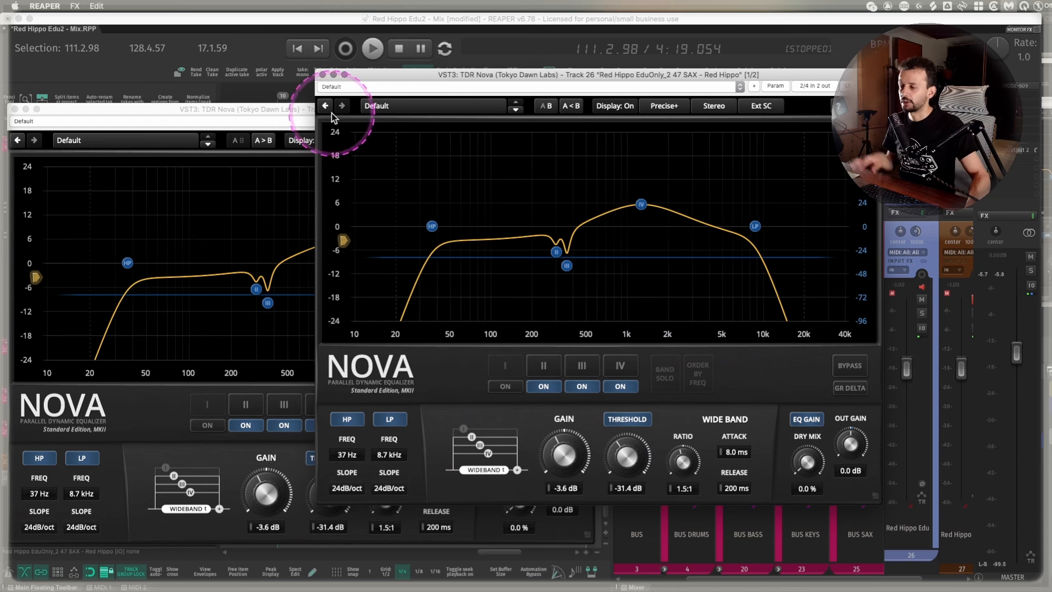
# Switch the sax track's Nova back to its A settings and close its window
pyautogui.click(323, 74)
pyautogui.click(909, 86)
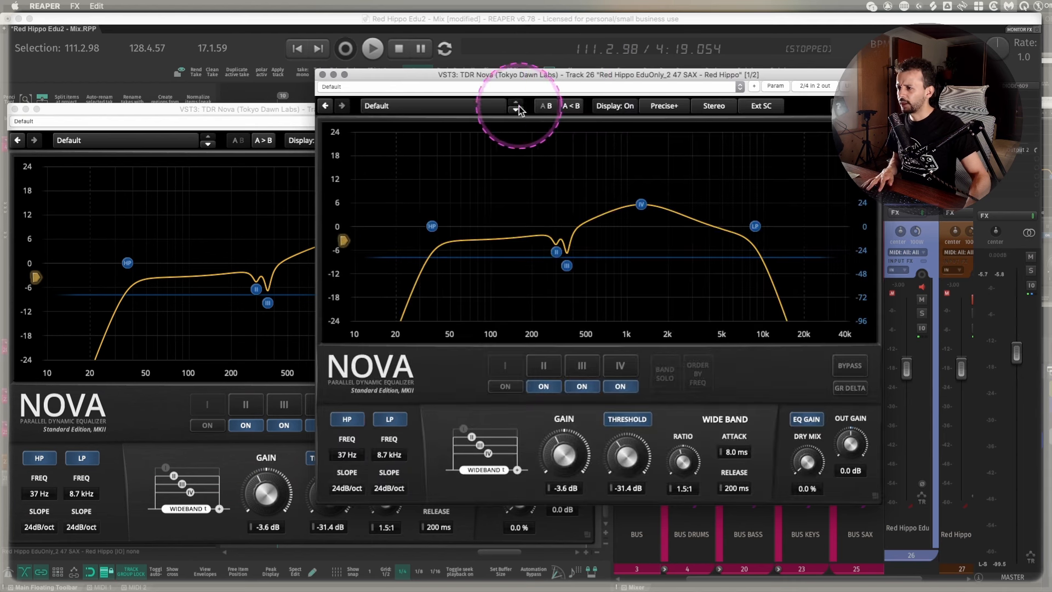
pyautogui.click(545, 108)
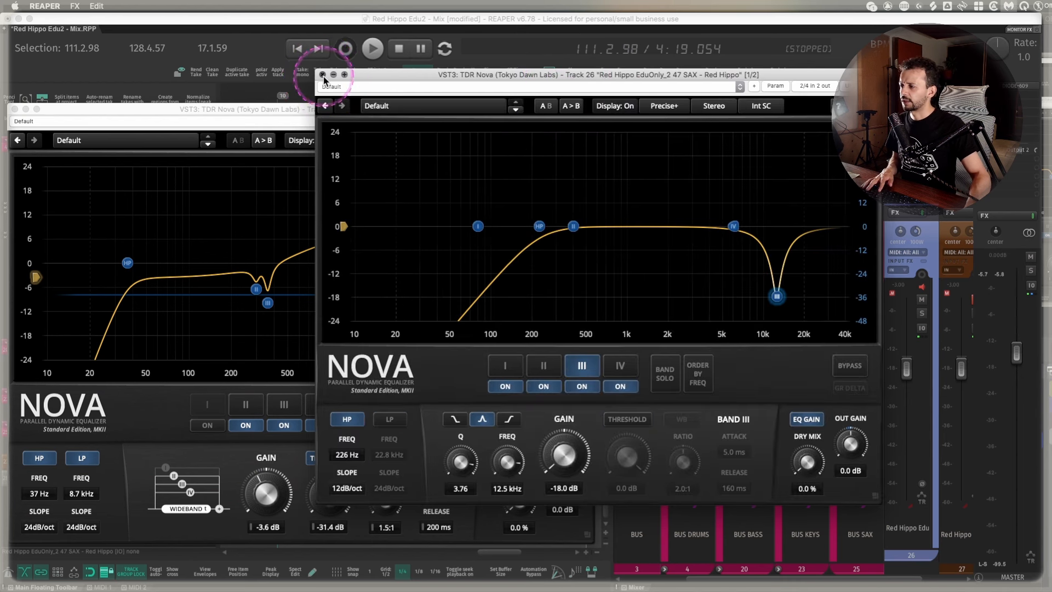
pyautogui.click(322, 74)
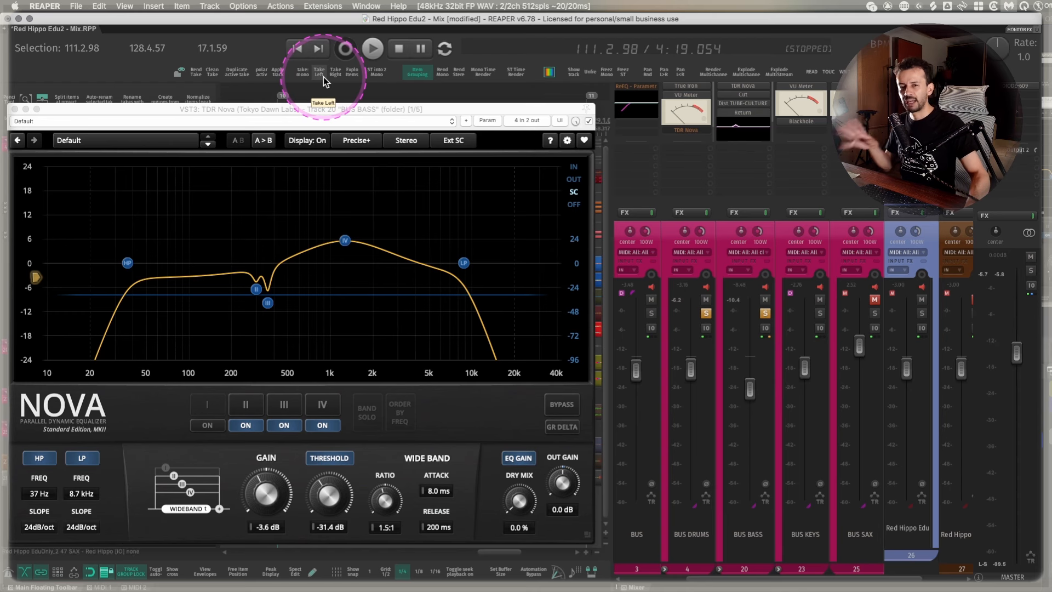
# Set the bass Nova's wideband gain to -1.6 dB and look through its quality options
pyautogui.moveTo(41, 277)
pyautogui.mouseDown()
pyautogui.moveTo(34, 172)
pyautogui.moveTo(41, 329)
pyautogui.moveTo(33, 188)
pyautogui.moveTo(38, 274)
pyautogui.mouseUp()
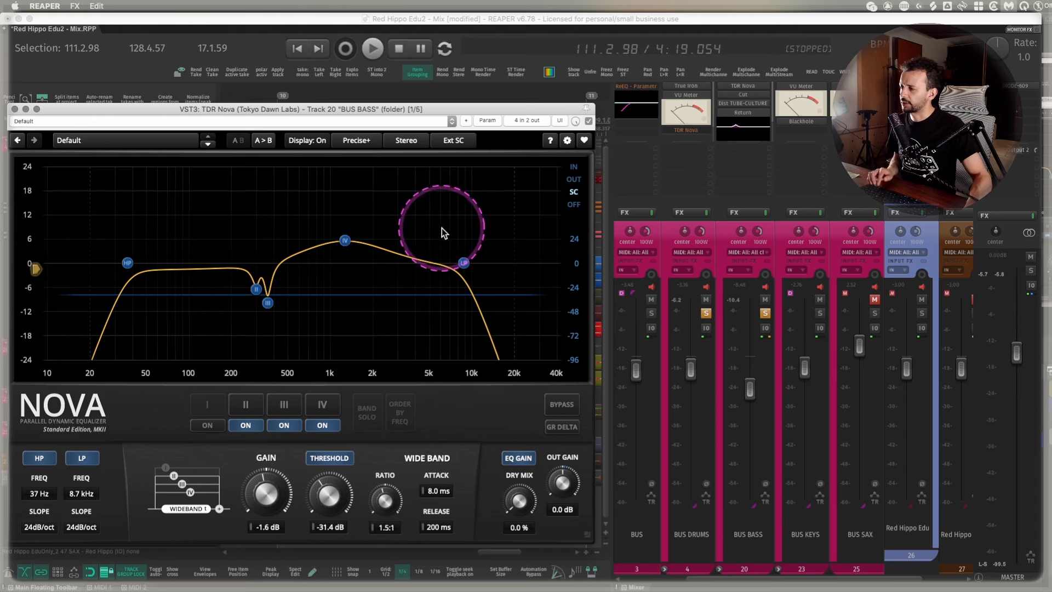
pyautogui.click(359, 144)
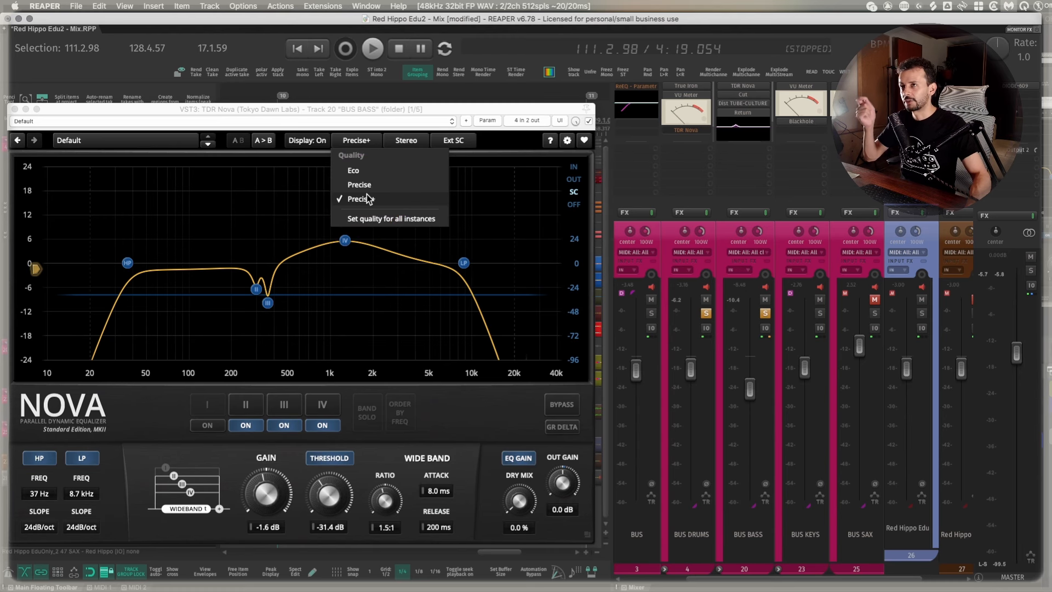
pyautogui.click(408, 141)
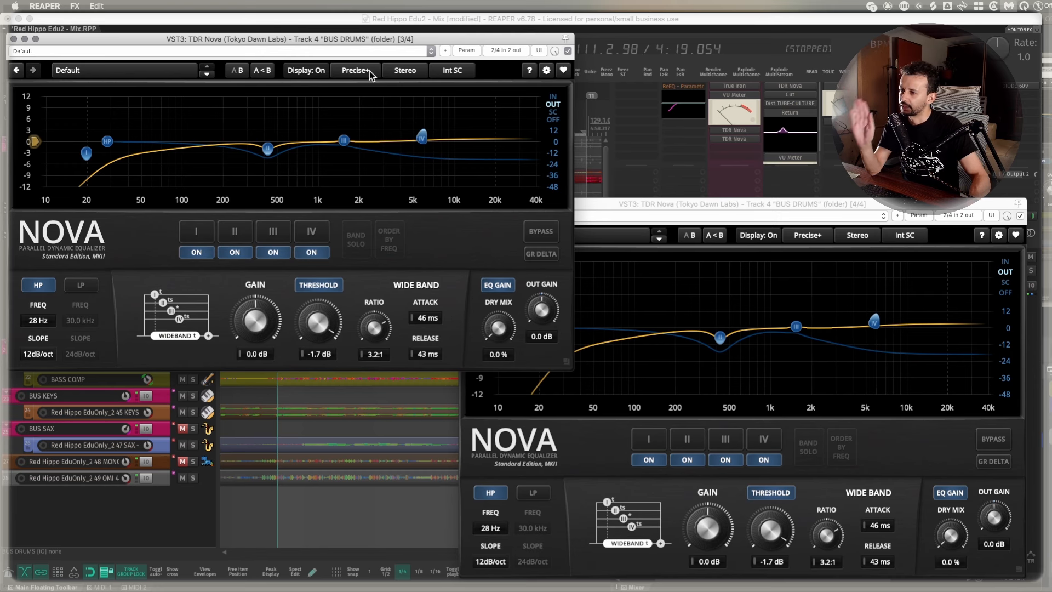
# Set the third BUS DRUMS plugin's Nova to Sum processing and the fourth one to Diff
pyautogui.click(412, 72)
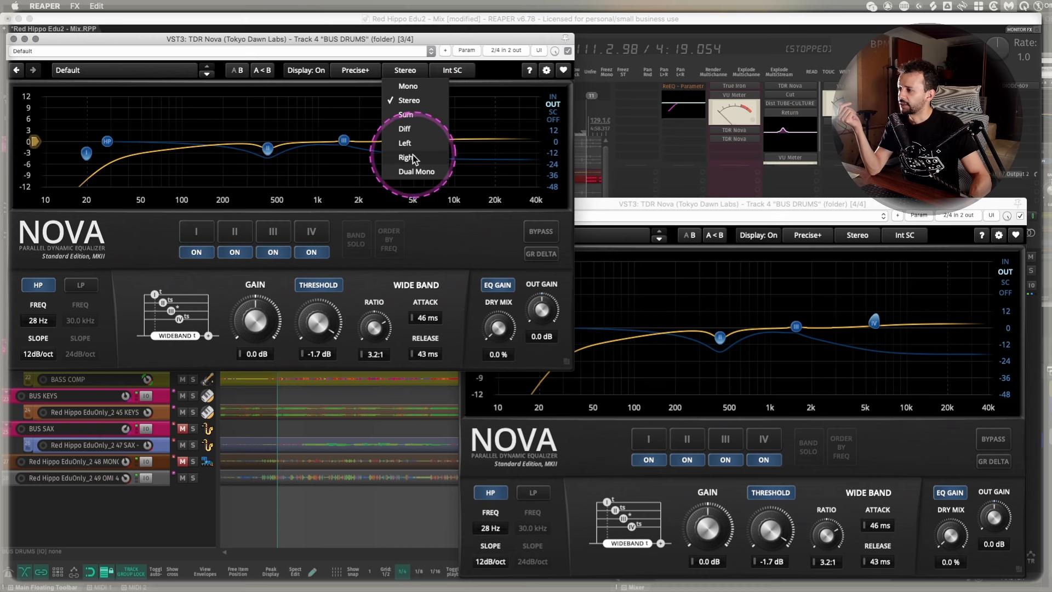
pyautogui.click(411, 116)
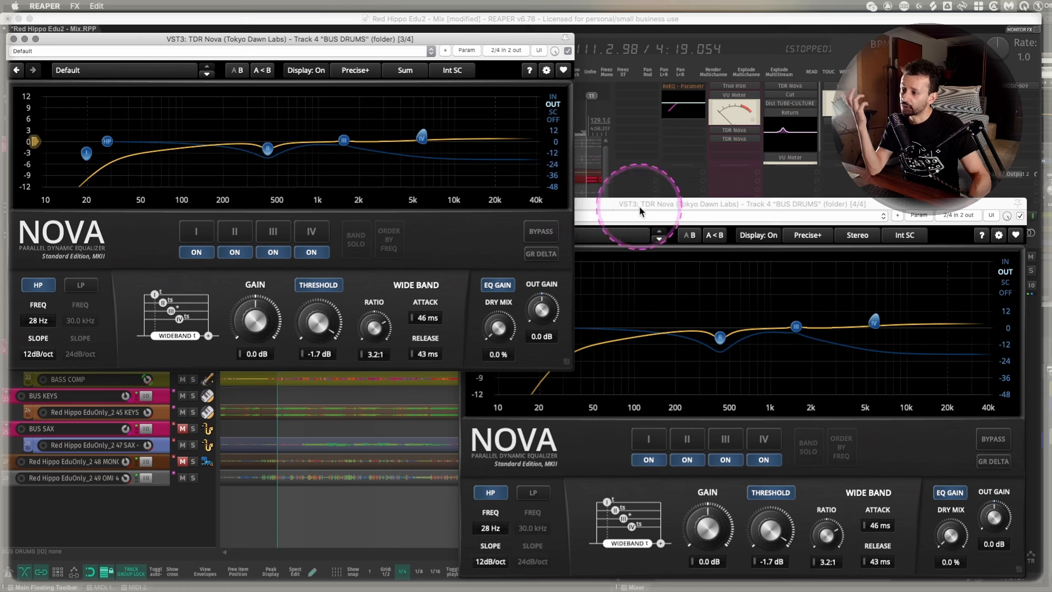
pyautogui.click(803, 216)
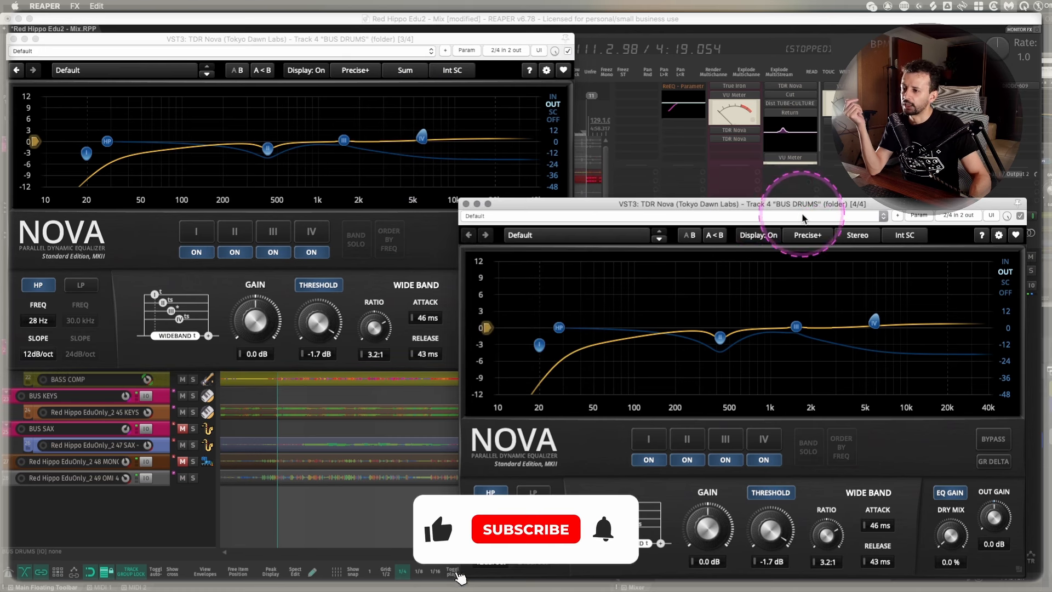
pyautogui.click(811, 241)
pyautogui.click(864, 241)
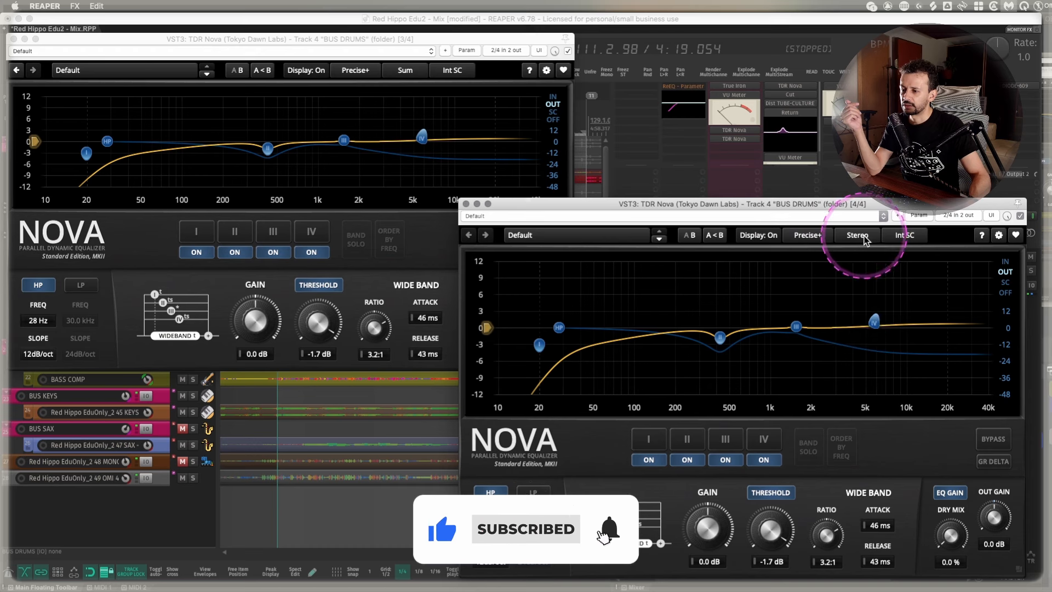
pyautogui.click(864, 240)
pyautogui.click(857, 327)
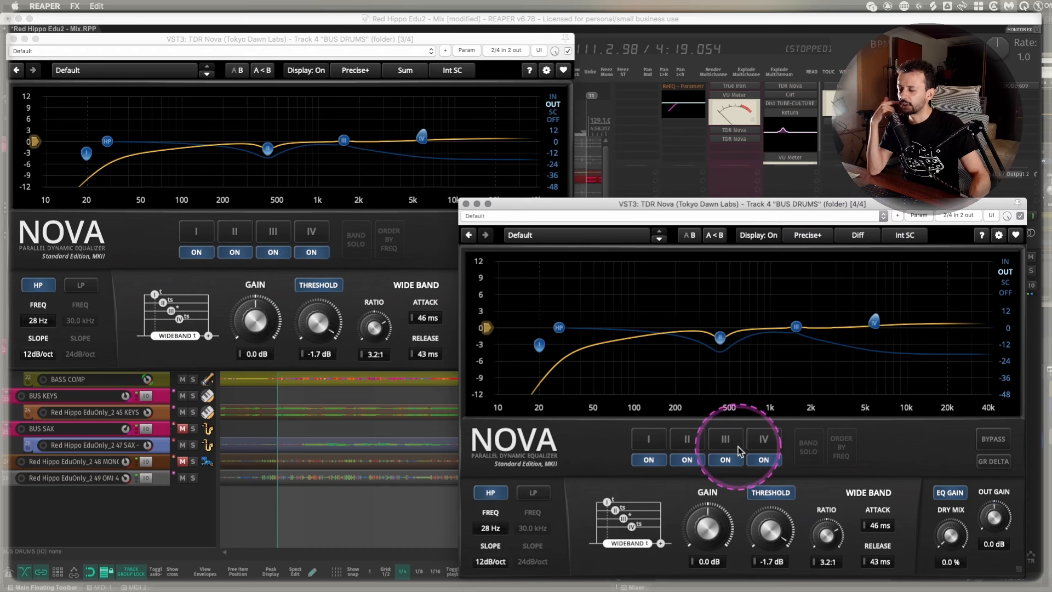
# Reset the gain of bands I to IV in the Diff Nova and lower its high-pass frequency to 16 Hz
pyautogui.click(637, 445)
pyautogui.doubleClick(711, 527)
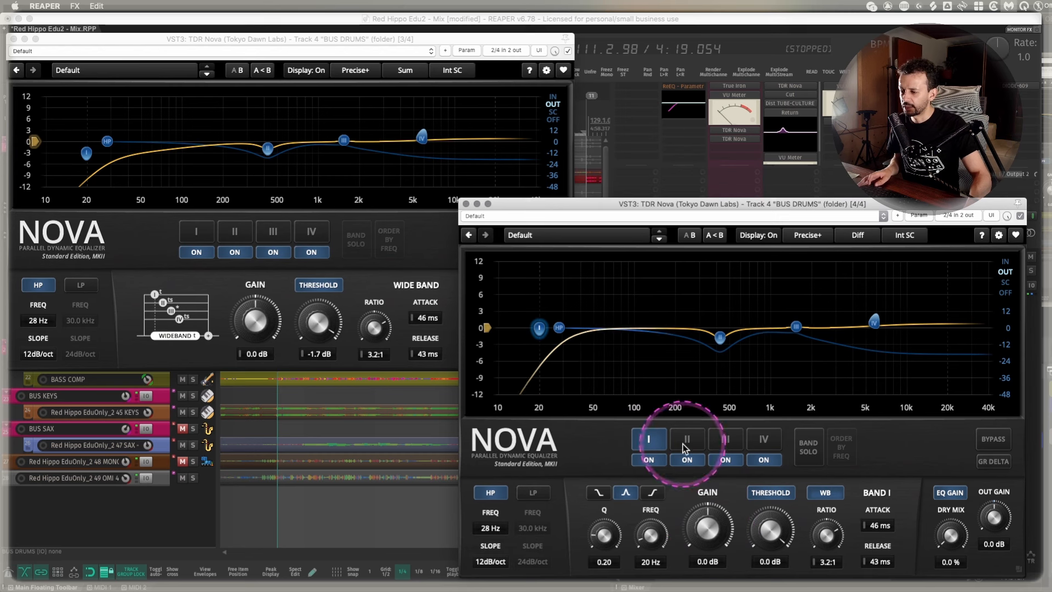
pyautogui.click(686, 438)
pyautogui.doubleClick(706, 528)
pyautogui.click(725, 438)
pyautogui.doubleClick(706, 528)
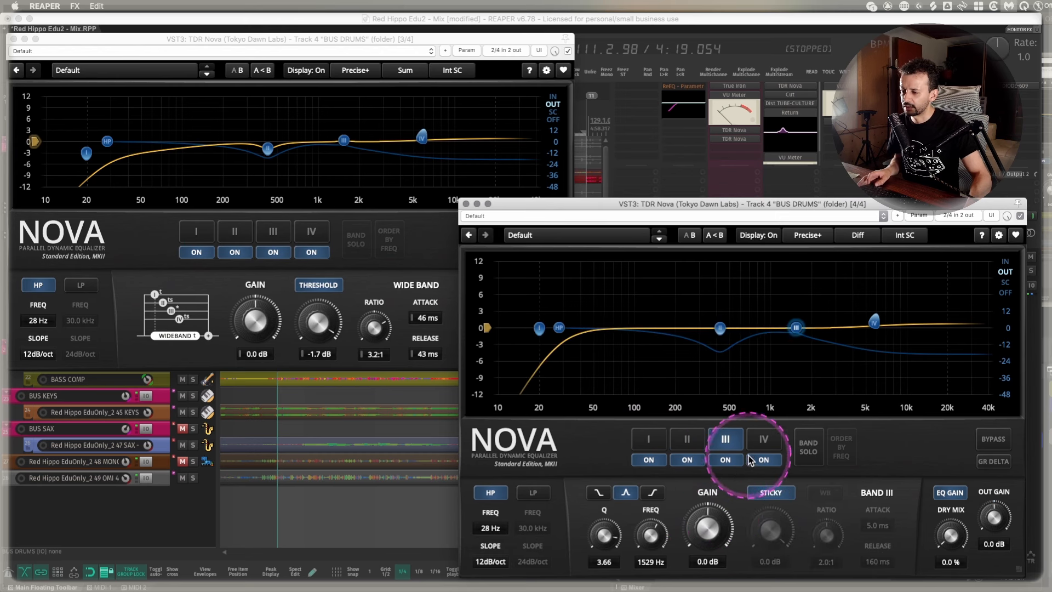
pyautogui.click(756, 443)
pyautogui.doubleClick(709, 521)
pyautogui.moveTo(558, 329); pyautogui.dragTo(526, 330)
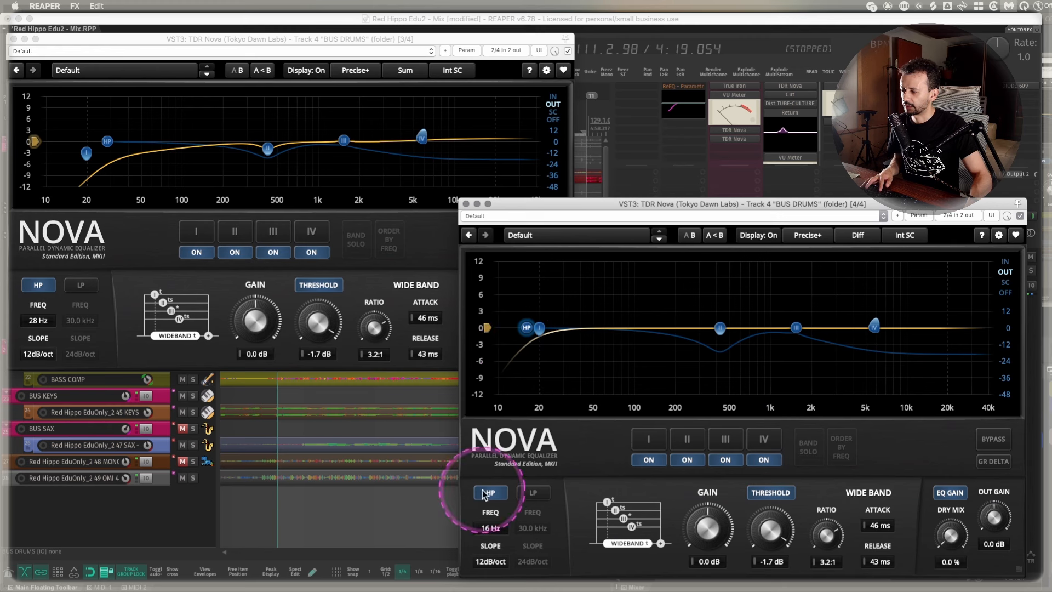
# Start playback and move band I of the Sum Nova to 106 Hz with 0.4 dB gain
pyautogui.click(108, 143)
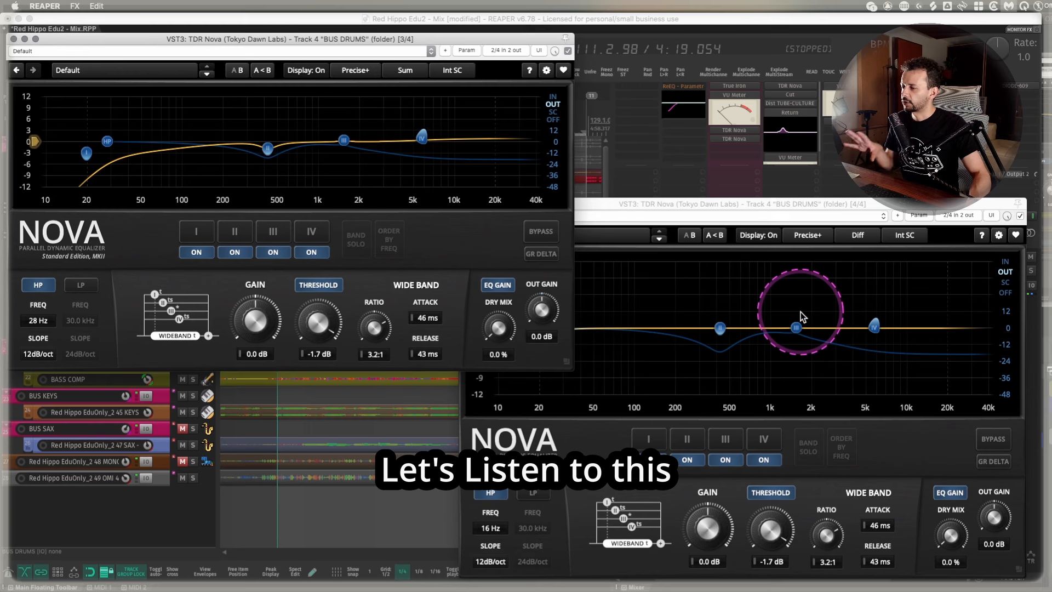
pyautogui.click(480, 23)
pyautogui.press('space')
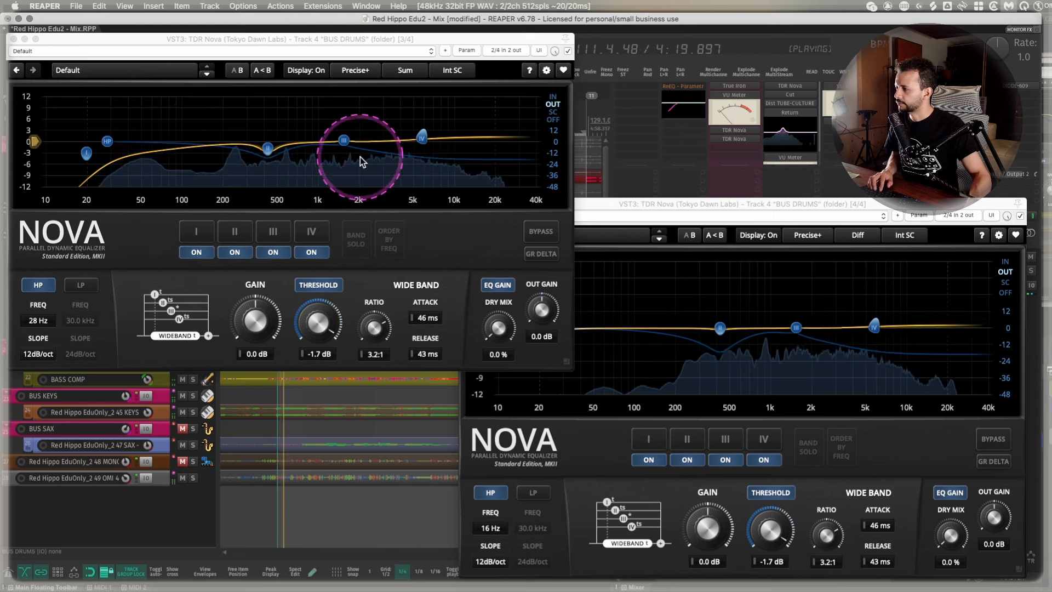
pyautogui.click(87, 156)
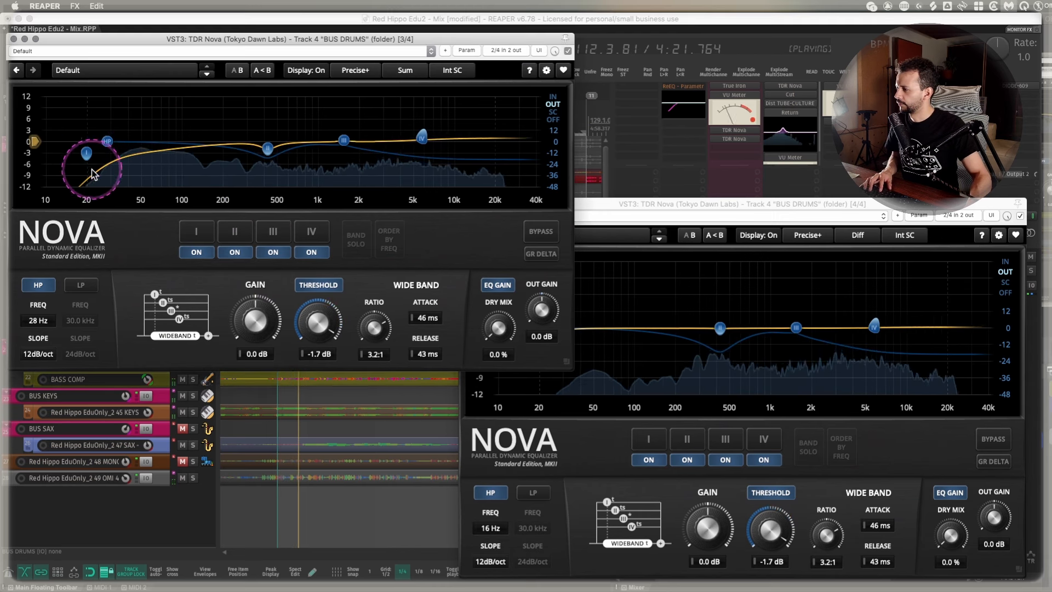
pyautogui.moveTo(88, 159); pyautogui.dragTo(186, 143)
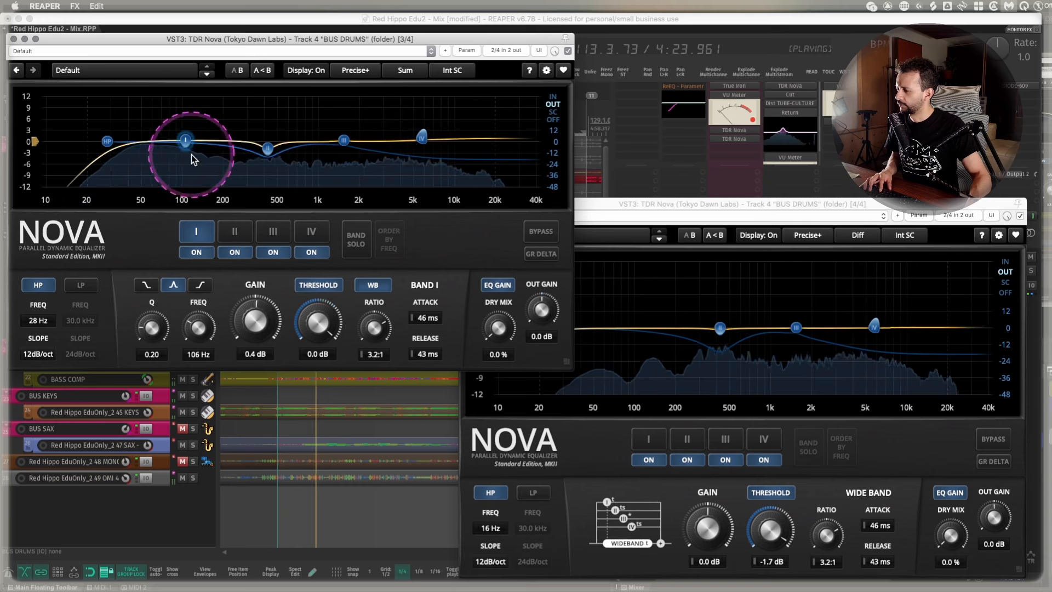
# Set the Sum Nova's band I threshold to -15.7 dB and its ratio to 0.7:1
pyautogui.moveTo(318, 323); pyautogui.dragTo(305, 398)
pyautogui.moveTo(367, 329); pyautogui.dragTo(383, 410)
pyautogui.moveTo(318, 323)
pyautogui.mouseDown()
pyautogui.moveTo(322, 342)
pyautogui.moveTo(322, 328)
pyautogui.mouseUp()
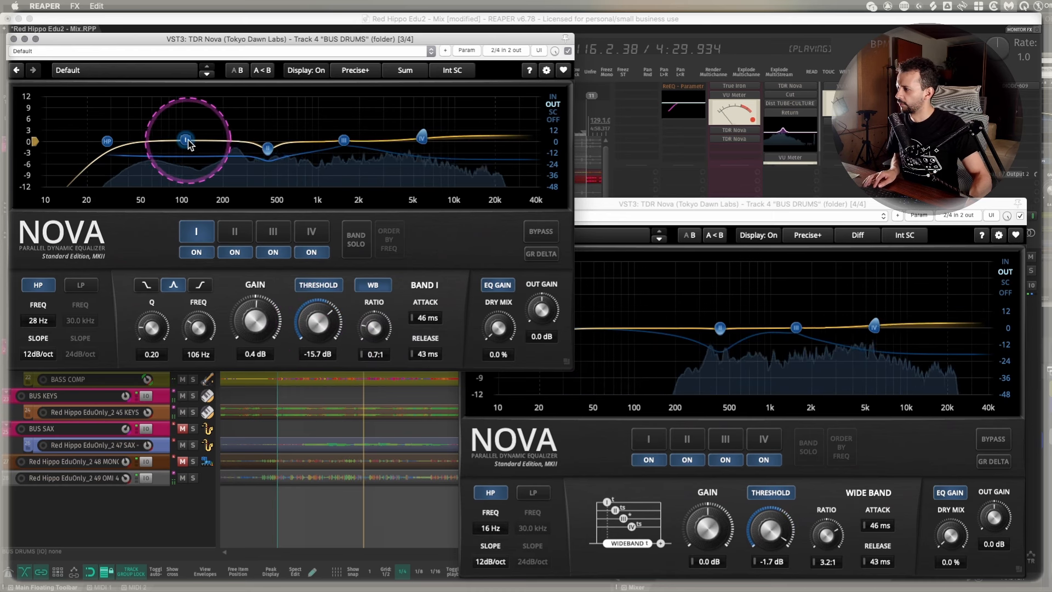
# Retune the Sum Nova's band I to 54 Hz, 0.0 dB gain, -33.1 dB threshold, 0.5:1 ratio and a Q of 1.17
pyautogui.moveTo(186, 140); pyautogui.dragTo(139, 120)
pyautogui.moveTo(299, 320); pyautogui.dragTo(376, 339)
pyautogui.moveTo(256, 313); pyautogui.dragTo(321, 366)
pyautogui.doubleClick(258, 320)
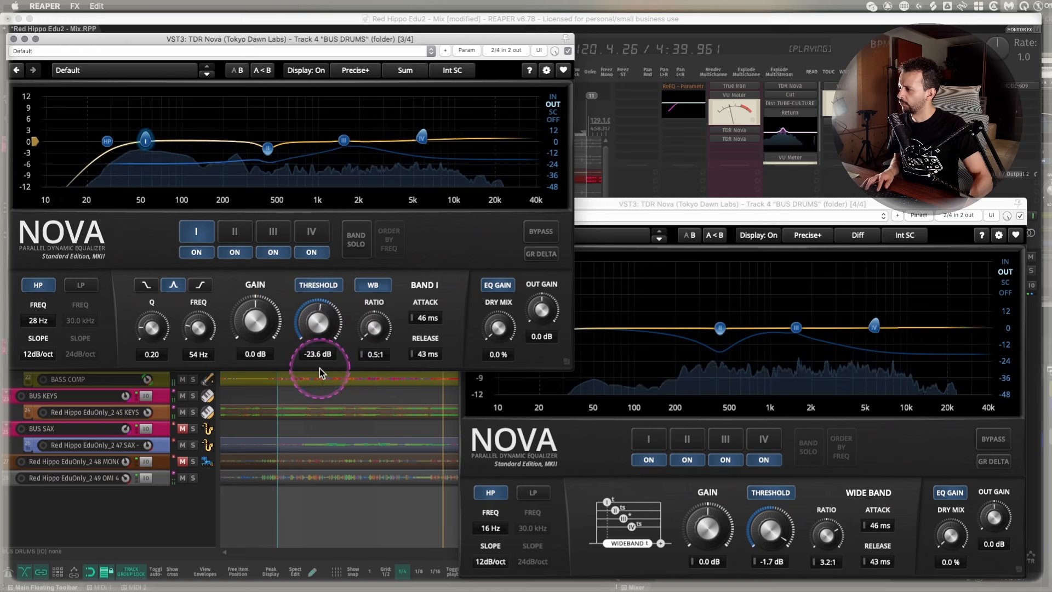
pyautogui.moveTo(320, 322); pyautogui.dragTo(321, 373)
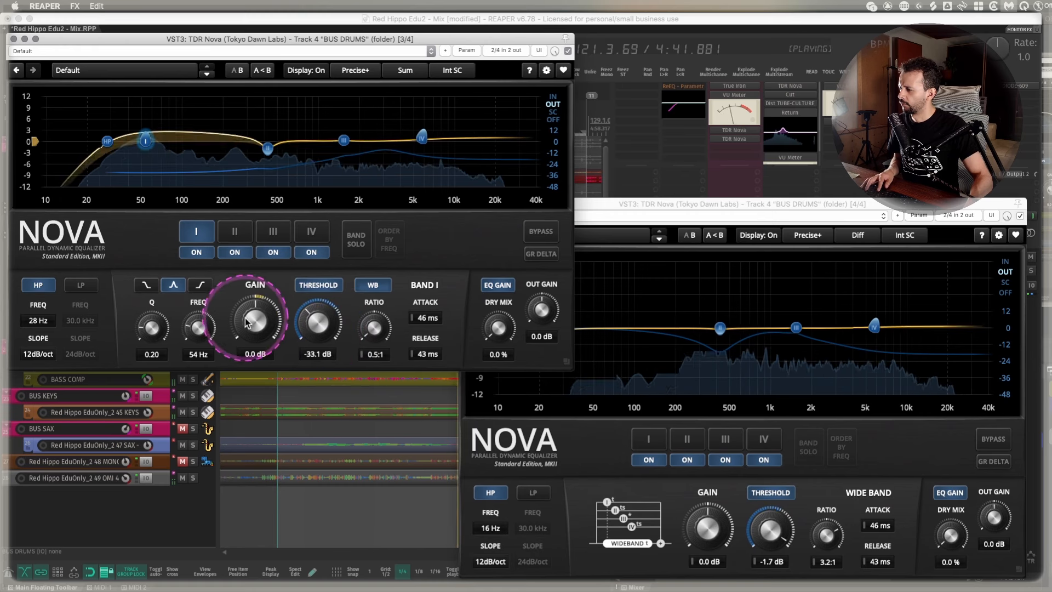
pyautogui.moveTo(148, 333); pyautogui.dragTo(163, 306)
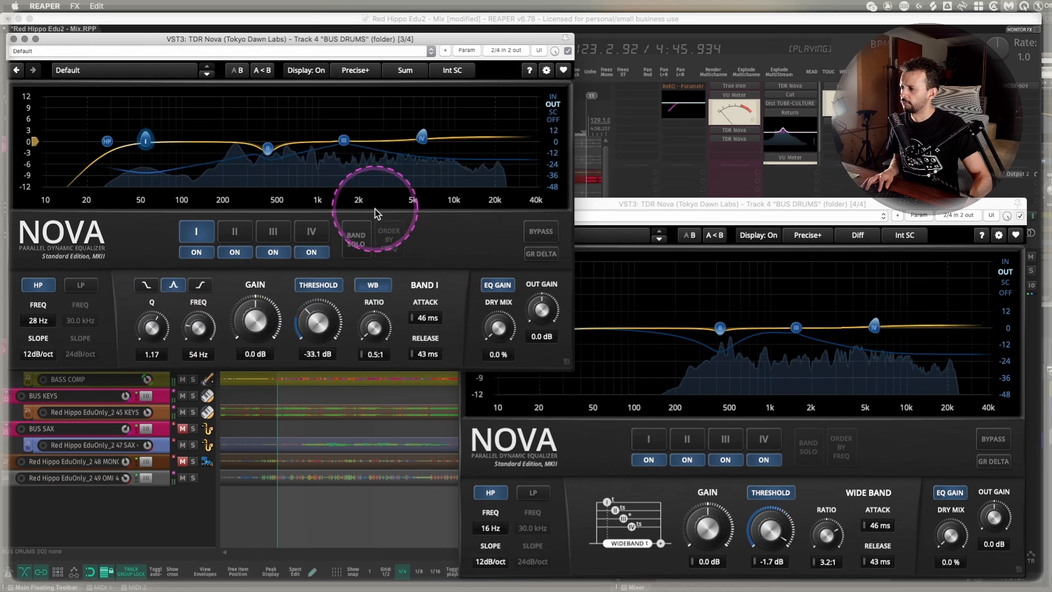
# Turn off the Sum Nova's band IV dynamics after zeroing its threshold, and set the band to 7.2 kHz with 1.9 dB gain
pyautogui.moveTo(408, 103); pyautogui.dragTo(442, 165)
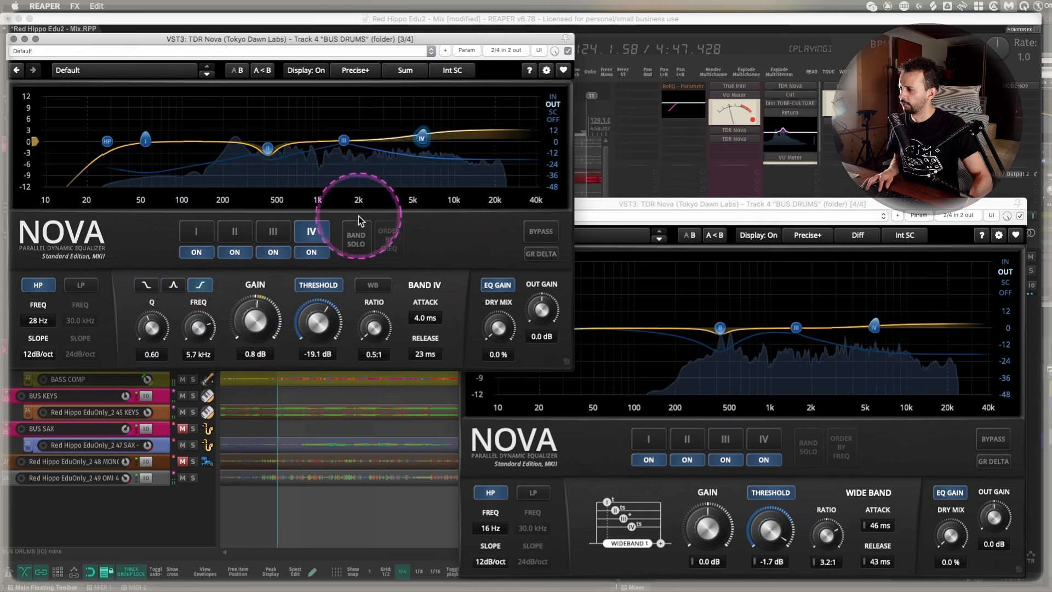
pyautogui.doubleClick(323, 324)
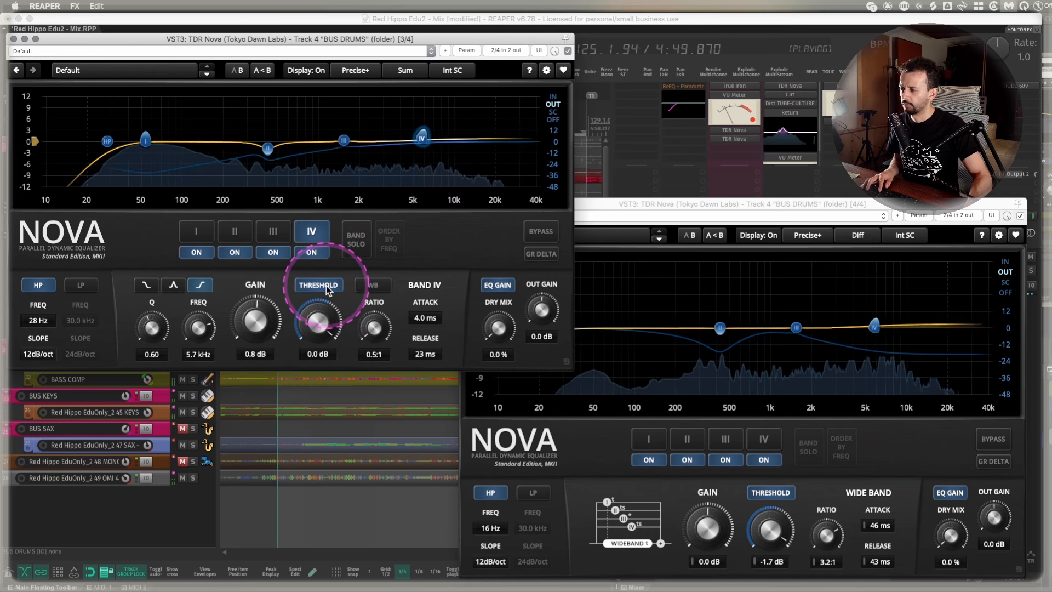
pyautogui.click(330, 287)
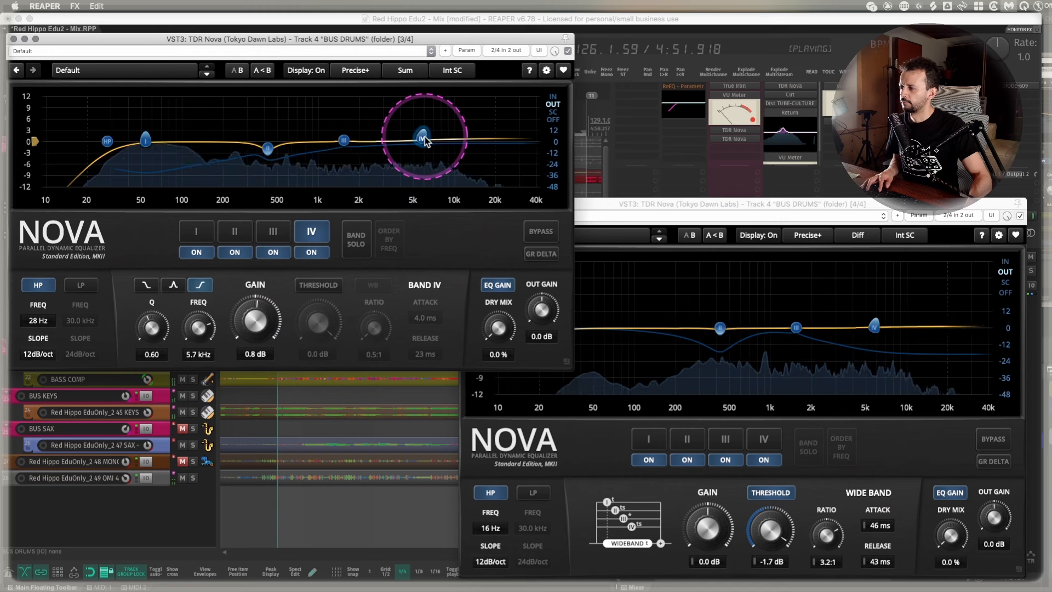
pyautogui.moveTo(426, 136); pyautogui.dragTo(428, 135)
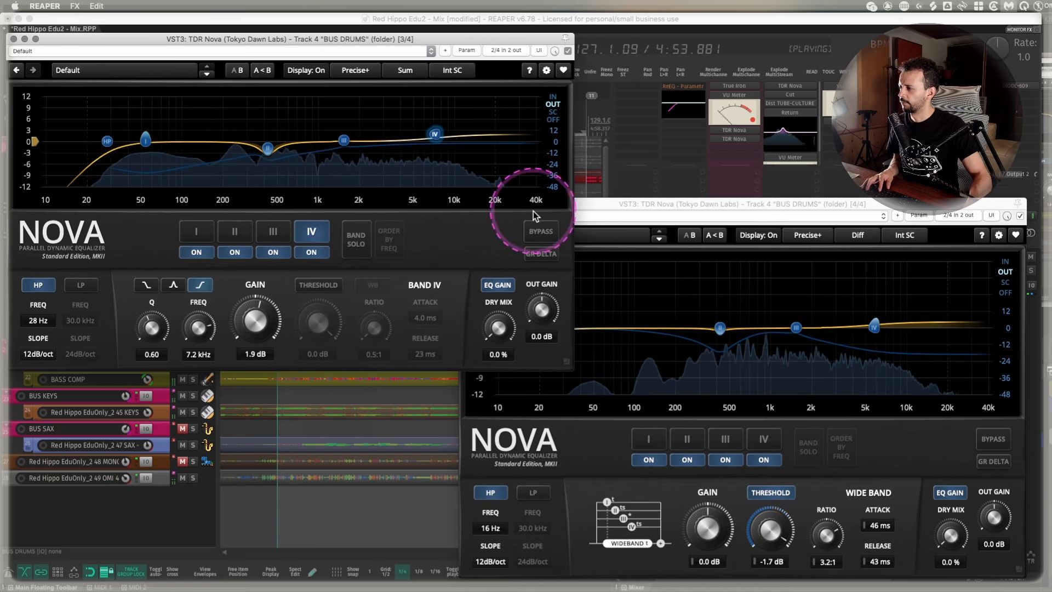
# Bring the Diff Nova forward and lower its band IV gain to -1.2 dB at 5.6 kHz
pyautogui.moveTo(673, 205); pyautogui.dragTo(660, 202)
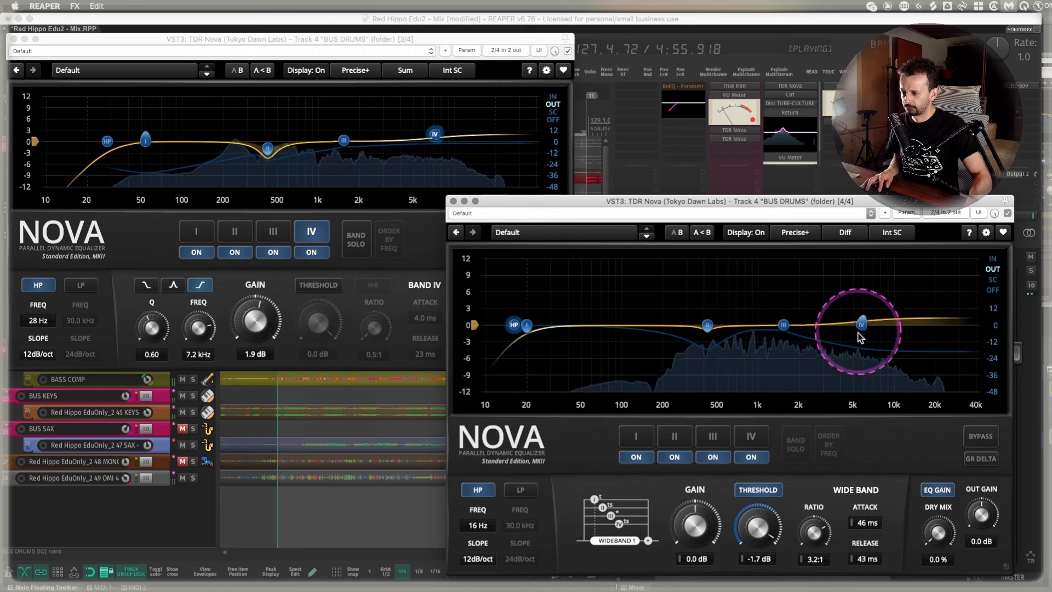
pyautogui.moveTo(861, 332); pyautogui.dragTo(861, 335)
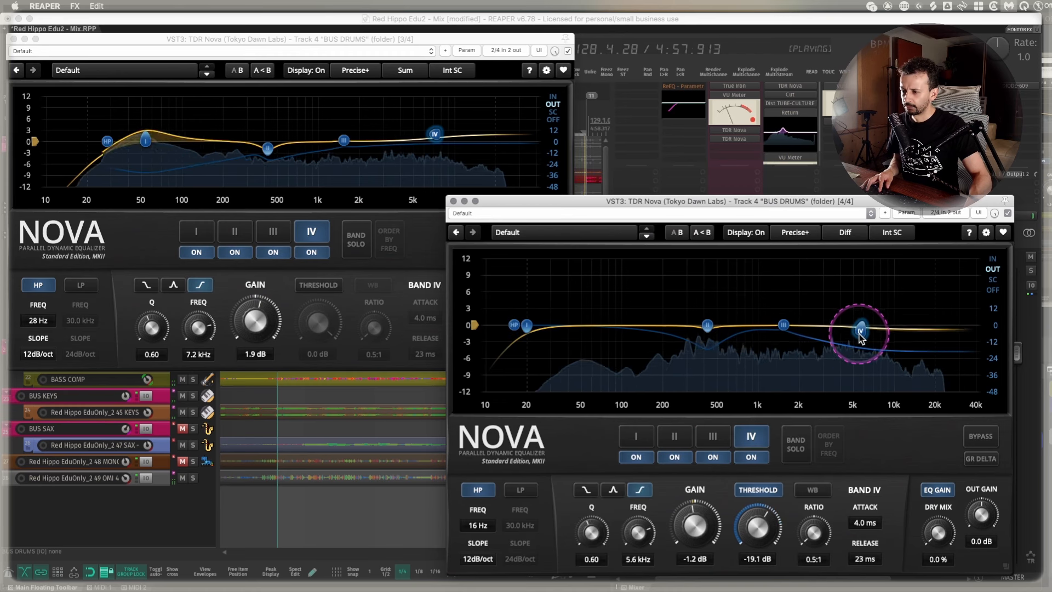
pyautogui.click(783, 324)
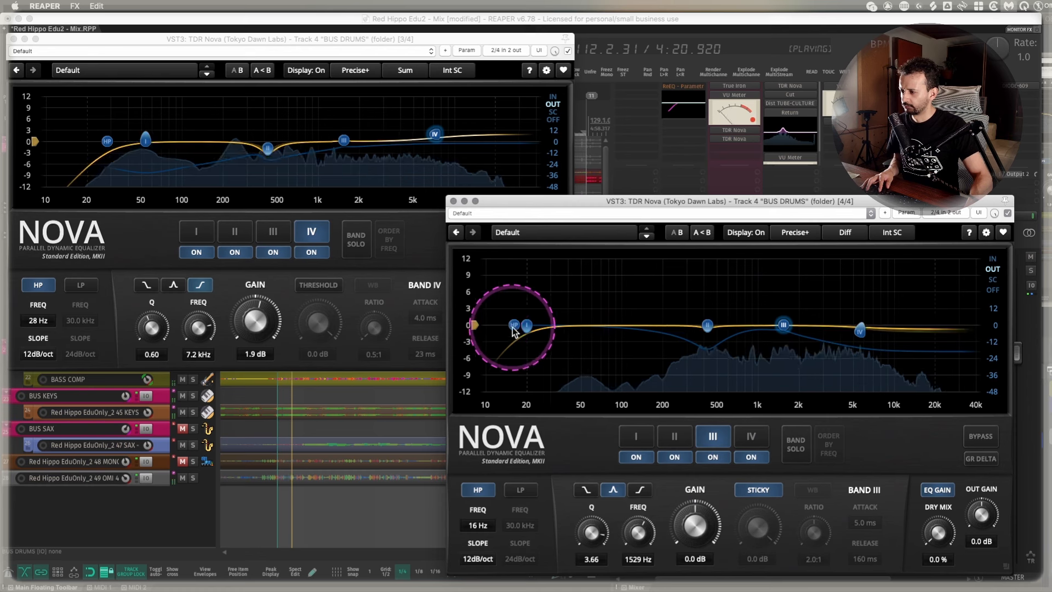
# Raise the Diff Nova's high-pass frequency to 105 Hz and set its slope to 6 dB/oct
pyautogui.moveTo(518, 325); pyautogui.dragTo(626, 328)
pyautogui.click(476, 559)
pyautogui.click(480, 505)
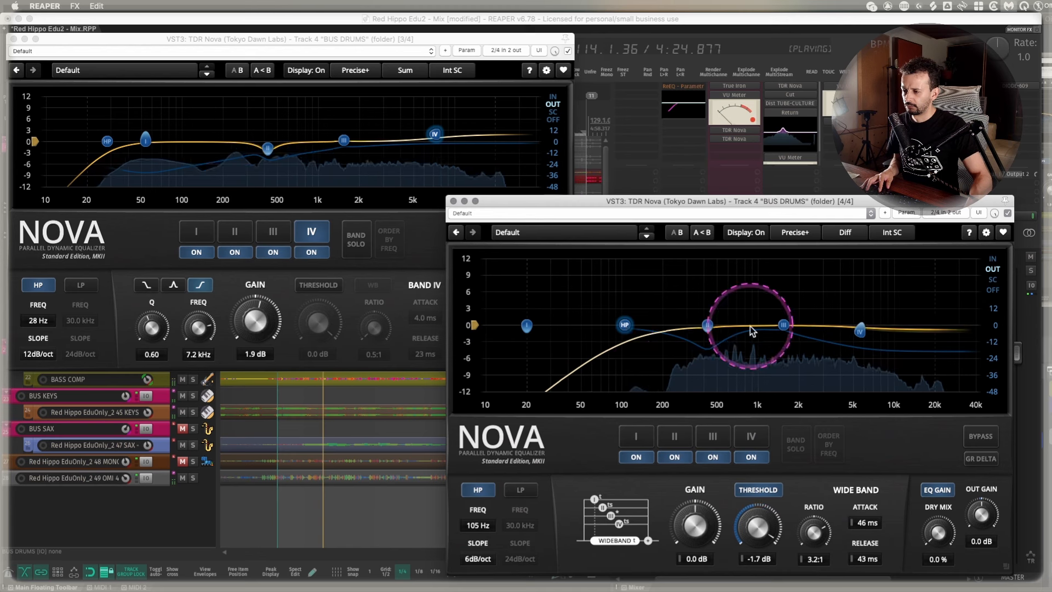
# Move the Diff Nova's band III to 234 Hz with -2.7 dB gain and a Q of 1.67
pyautogui.moveTo(783, 322); pyautogui.dragTo(677, 281)
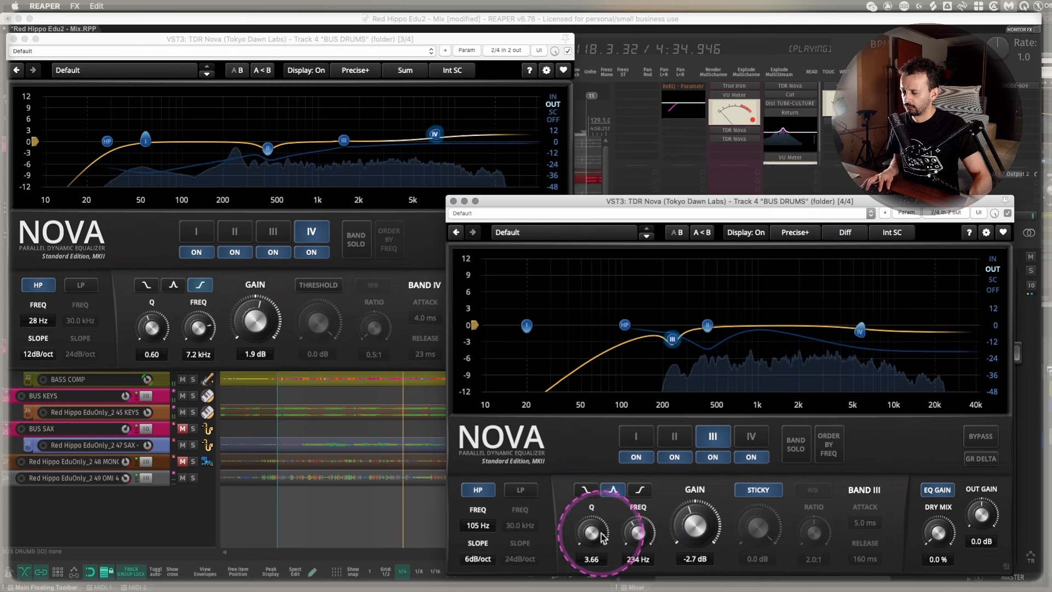
pyautogui.moveTo(597, 533); pyautogui.dragTo(597, 590)
pyautogui.moveTo(598, 531); pyautogui.dragTo(600, 564)
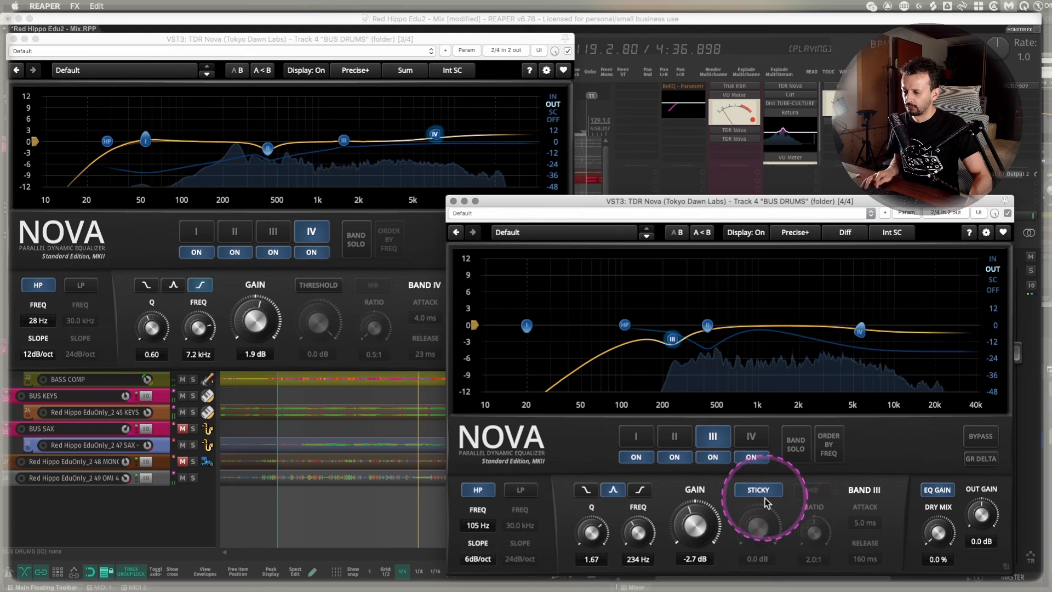
# Enable dynamics on the Diff Nova's band III with a -24.4 dB threshold, 75 ms attack and 125 ms release
pyautogui.click(765, 492)
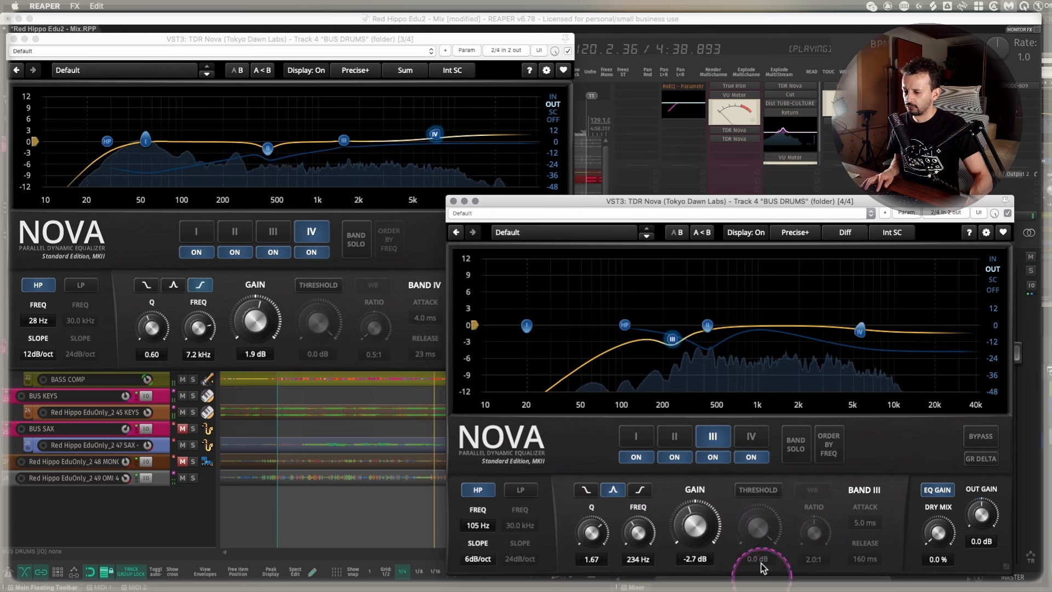
pyautogui.click(761, 490)
pyautogui.moveTo(763, 515); pyautogui.dragTo(768, 540)
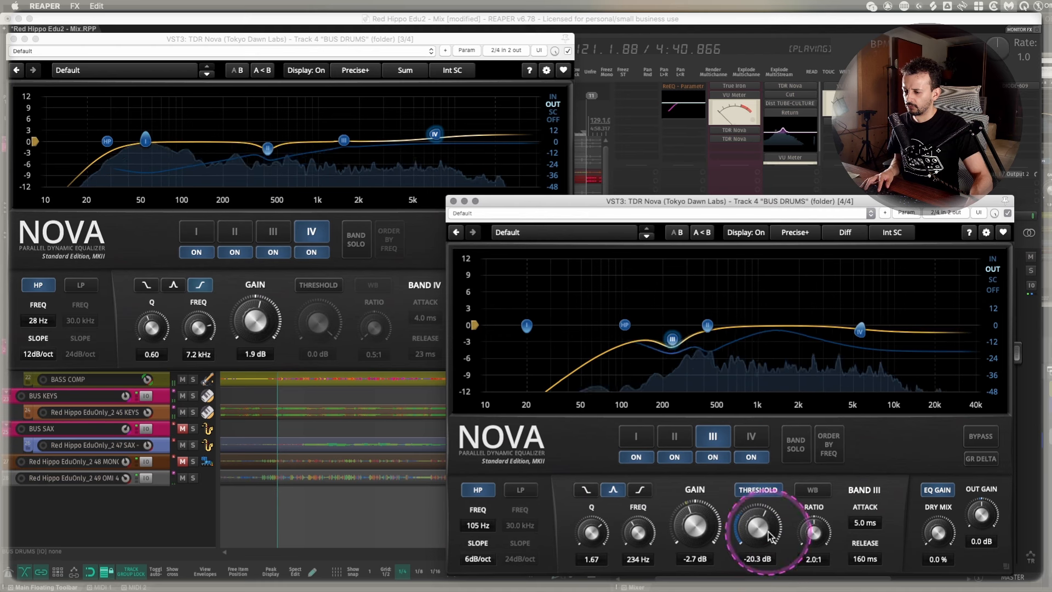
pyautogui.doubleClick(861, 523)
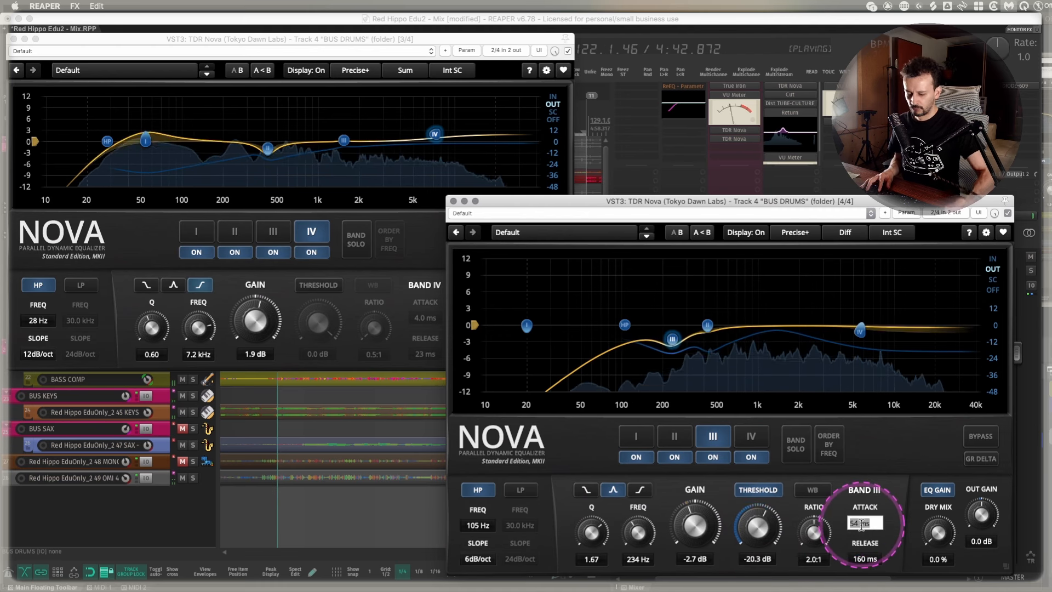
pyautogui.doubleClick(860, 556)
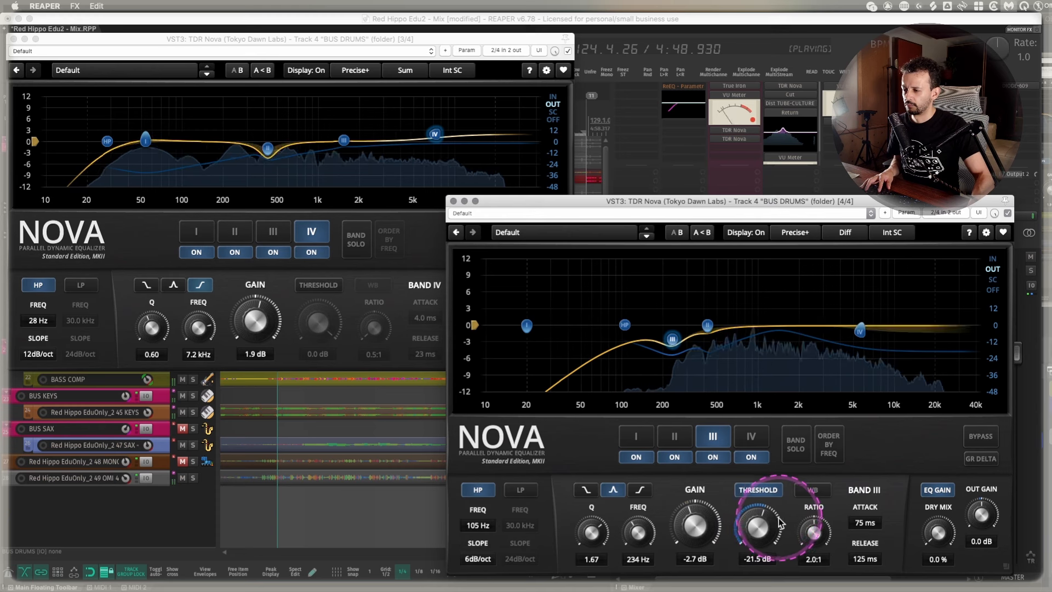
pyautogui.moveTo(761, 529); pyautogui.dragTo(762, 532)
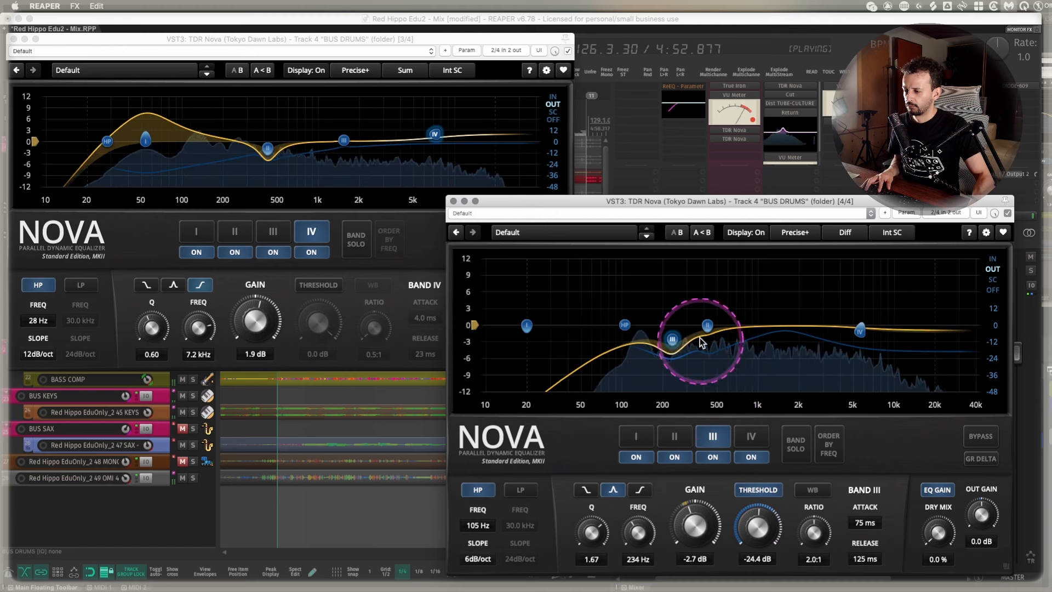
# Move the Diff Nova's band II to 614 Hz with 0.9 dB gain, and stop playback
pyautogui.click(707, 326)
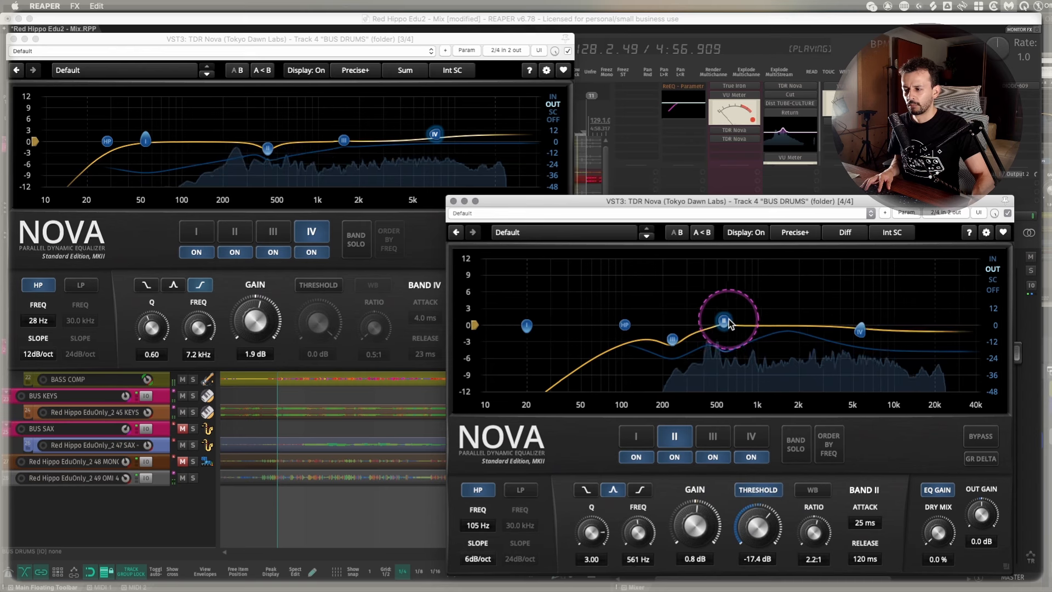
pyautogui.moveTo(728, 323); pyautogui.dragTo(729, 321)
pyautogui.click(133, 506)
pyautogui.press('space')
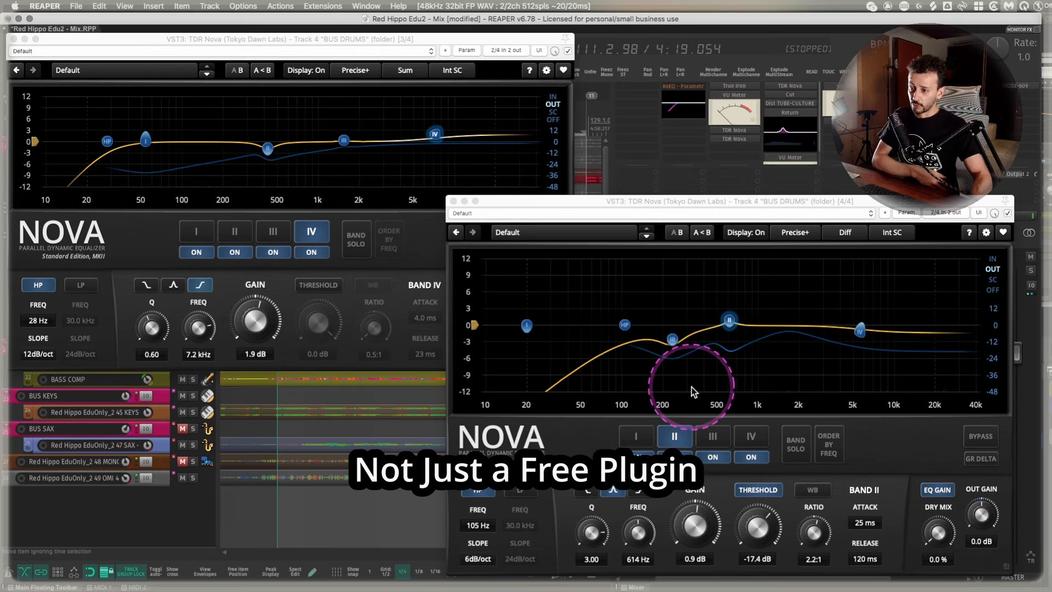
# Review the Sum Nova's slider, graphics and processing preferences, close them and bring the Diff Nova window forward
pyautogui.click(546, 74)
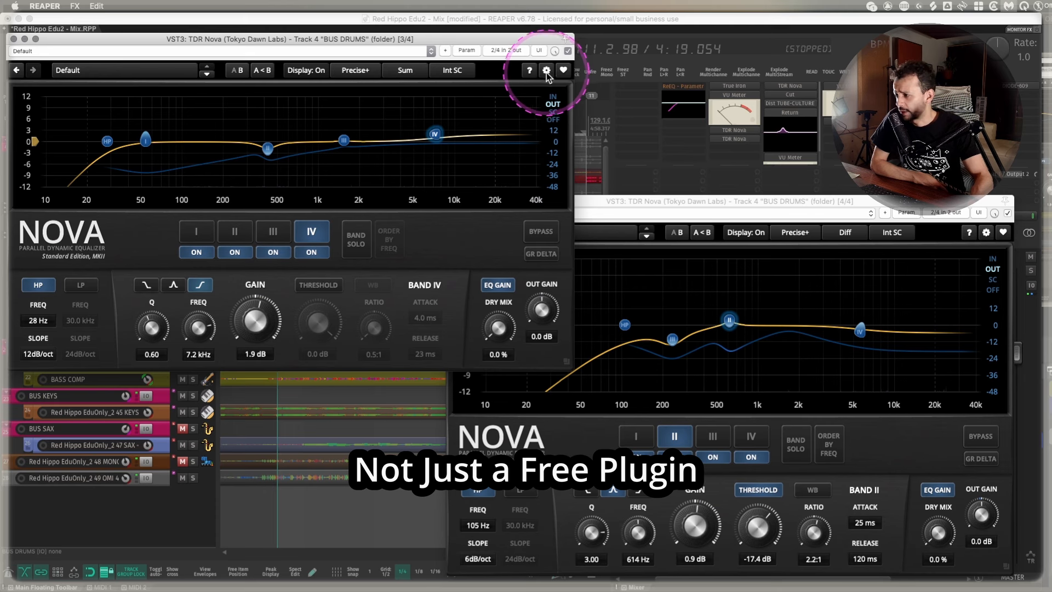
pyautogui.click(343, 140)
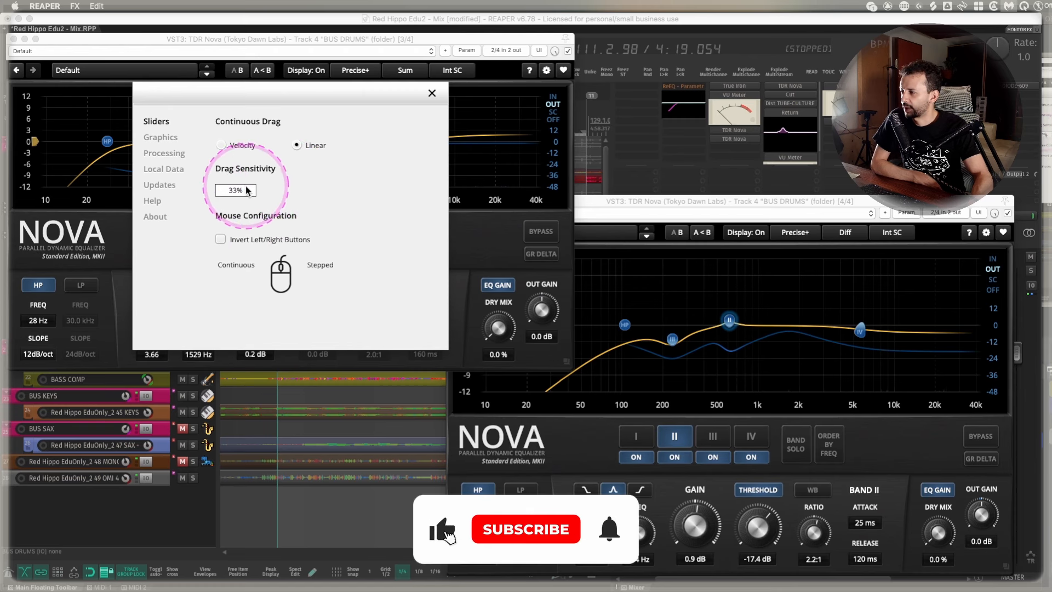
pyautogui.click(159, 139)
pyautogui.click(163, 154)
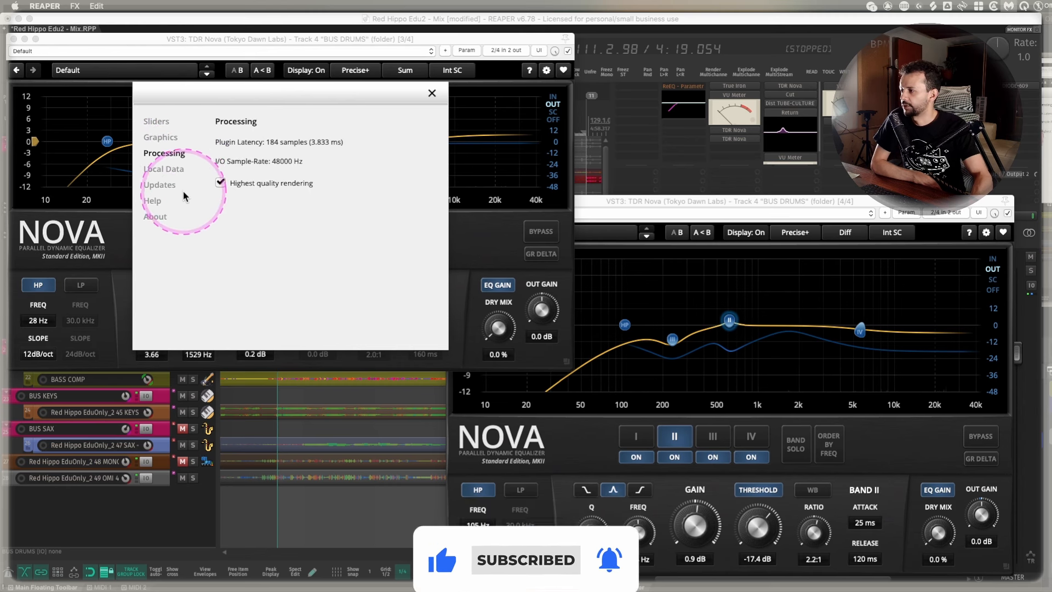
pyautogui.click(431, 93)
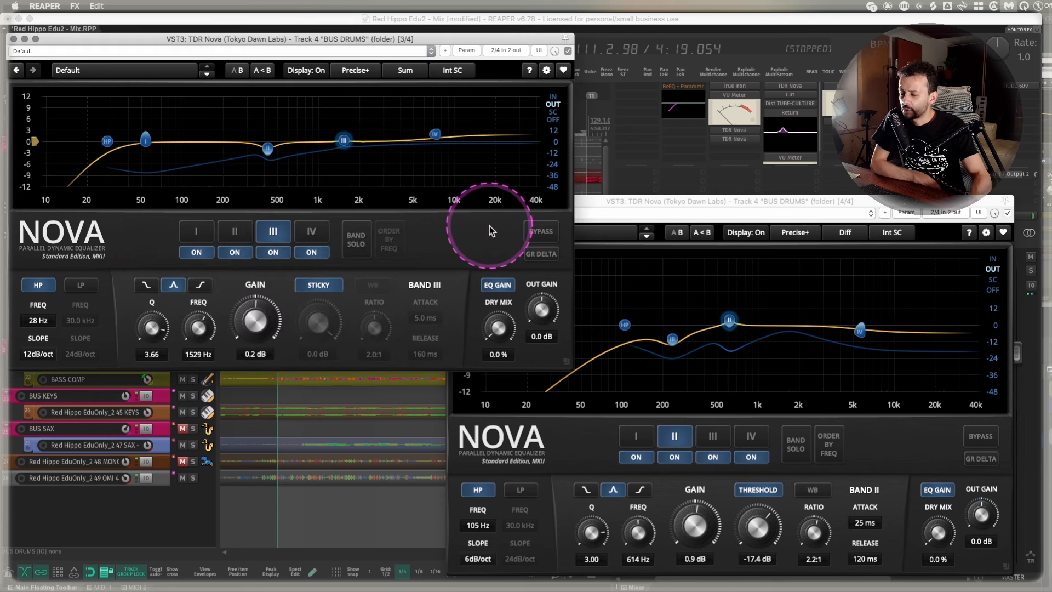
pyautogui.moveTo(656, 203); pyautogui.dragTo(652, 201)
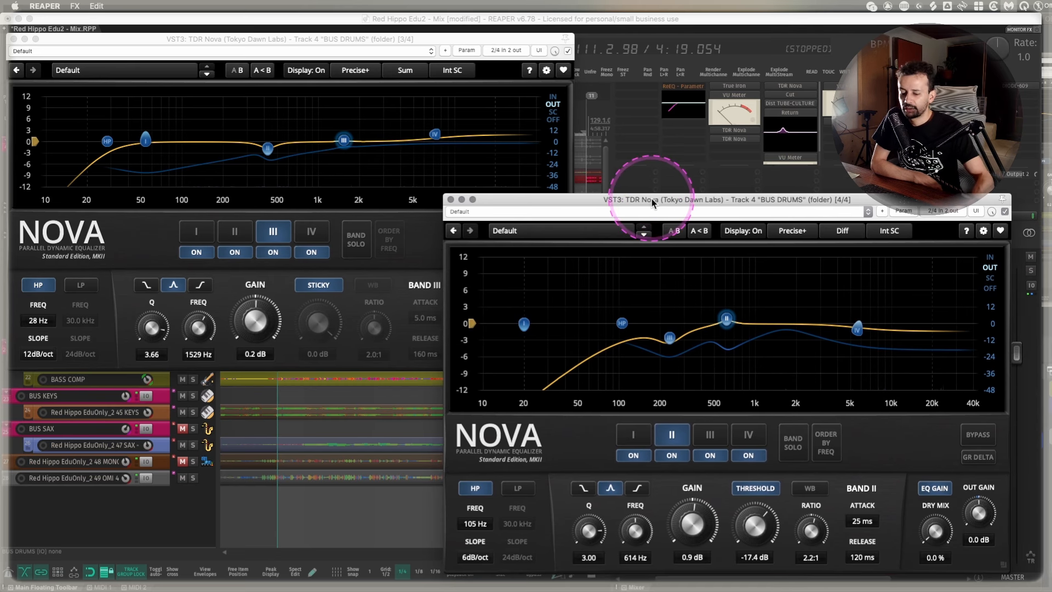